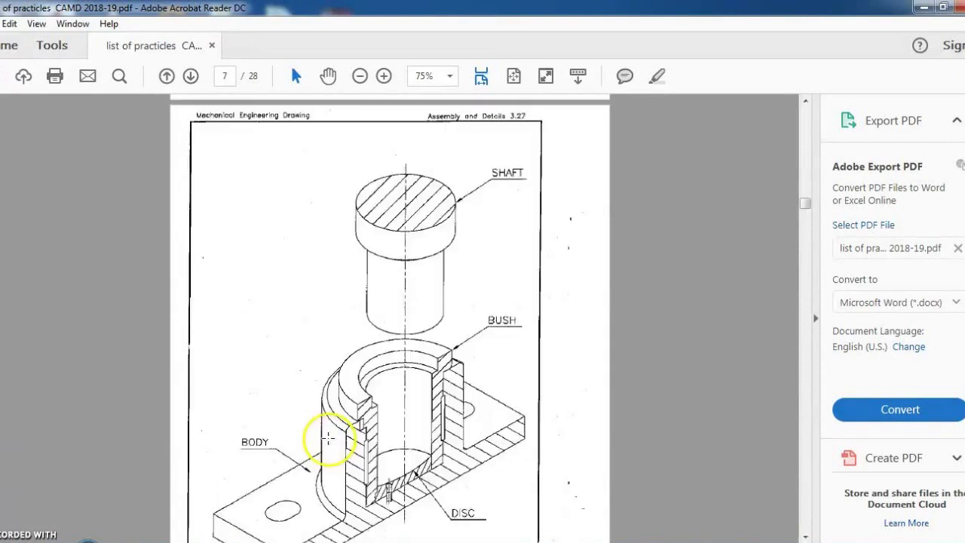
Examine the foot-step bearing drawings in the PDF, focusing on the dimensioned views of the body and the general arrangement
scroll(329, 429, up, 5)
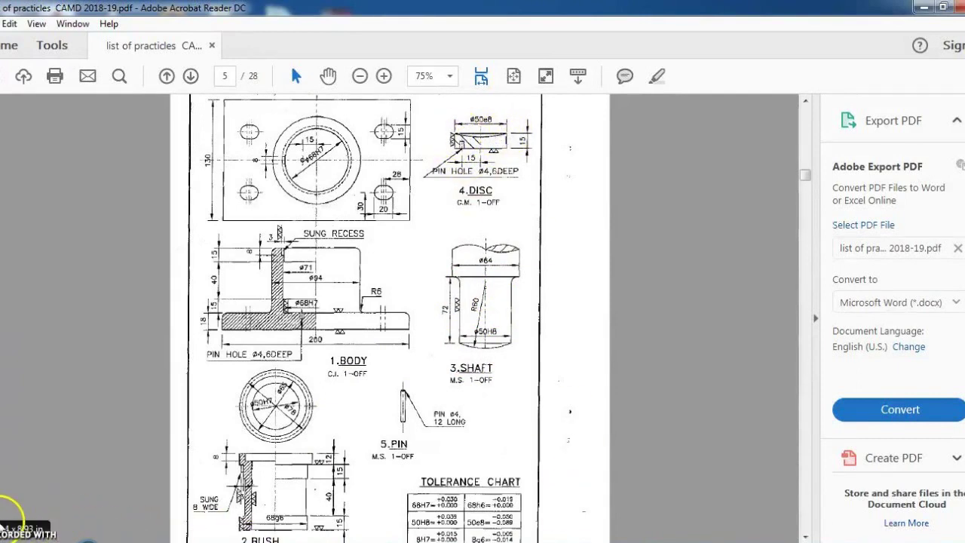
ctrl+scroll(134, 369, up, 2)
scroll(134, 369, up, 1)
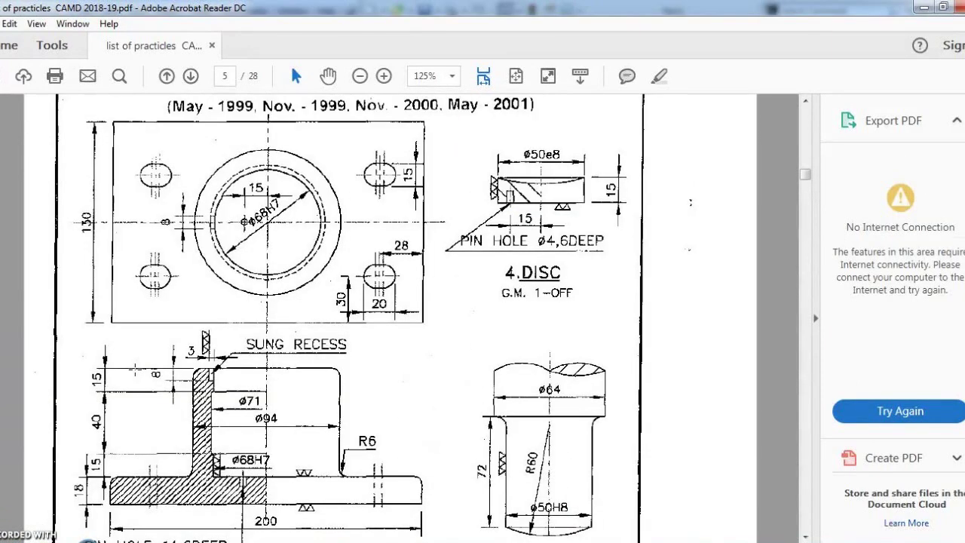
scroll(143, 369, down, 1)
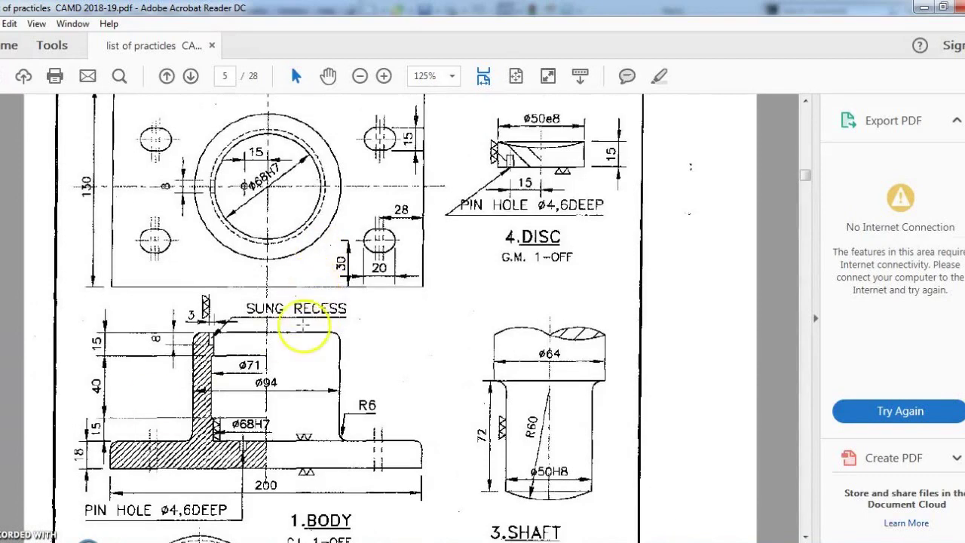
scroll(319, 474, up, 5)
scroll(324, 490, down, 8)
scroll(328, 490, down, 20)
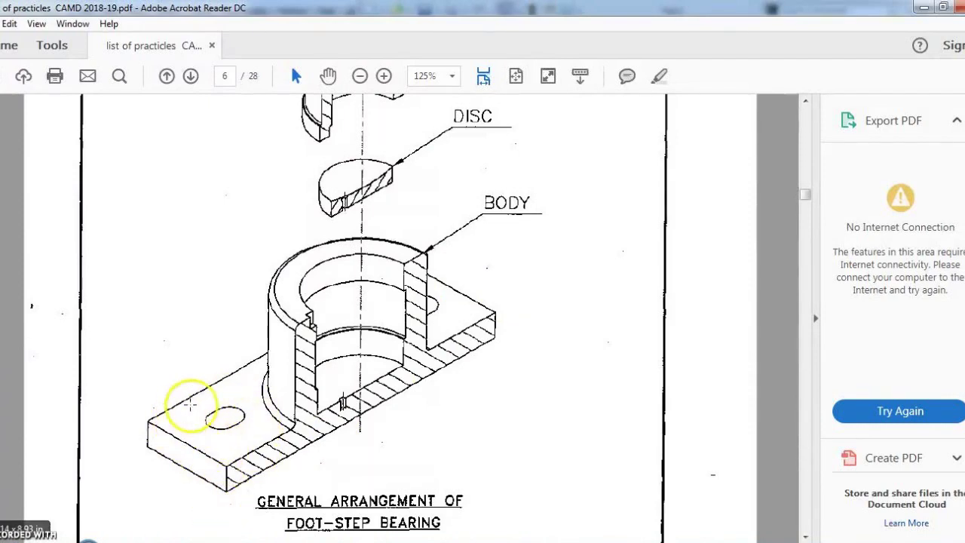
scroll(265, 472, up, 20)
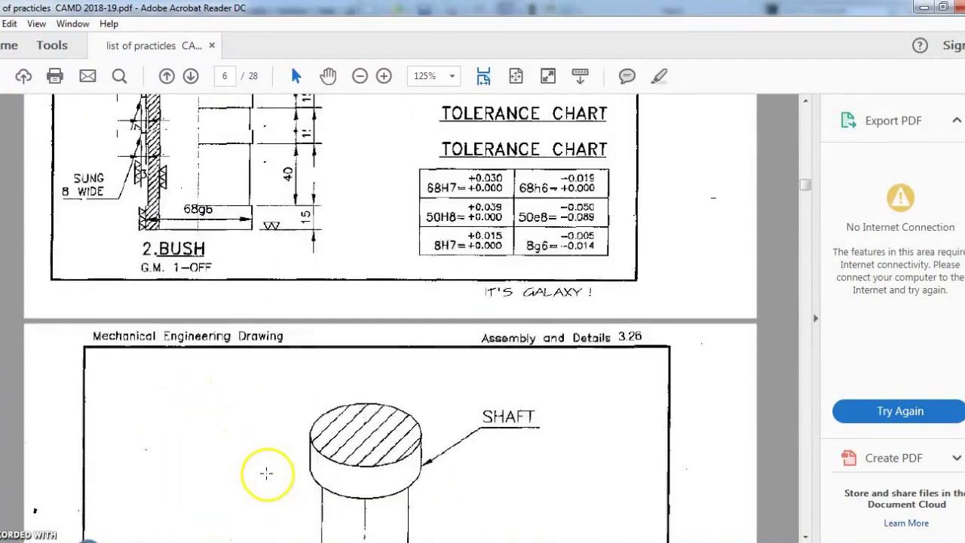
scroll(257, 395, down, 4)
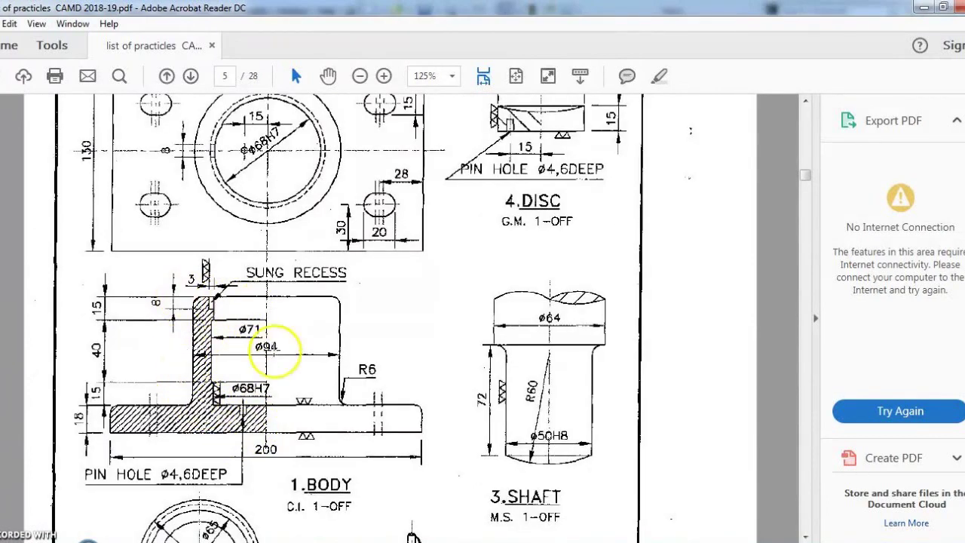
Switch to SolidWorks and start a sketch on the Top Plane
click(294, 541)
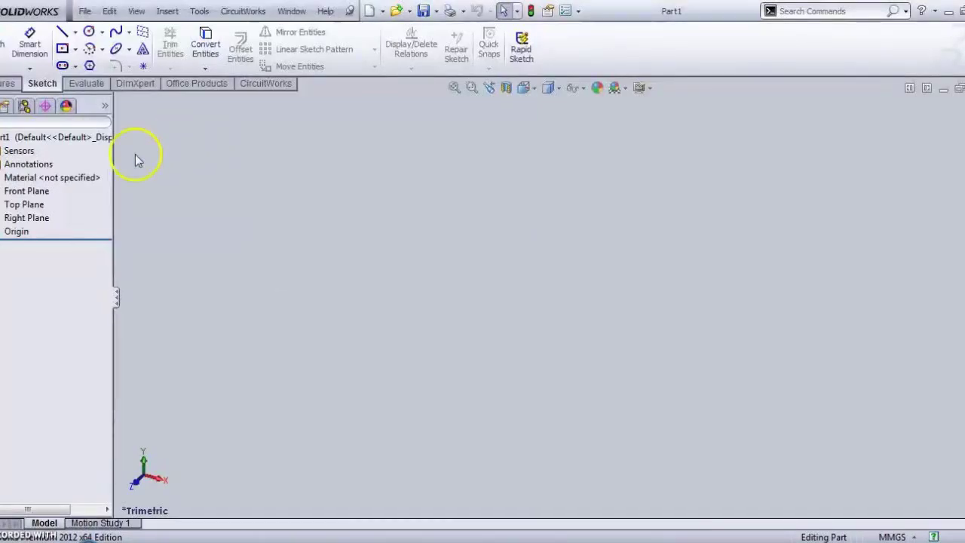
click(23, 205)
click(22, 181)
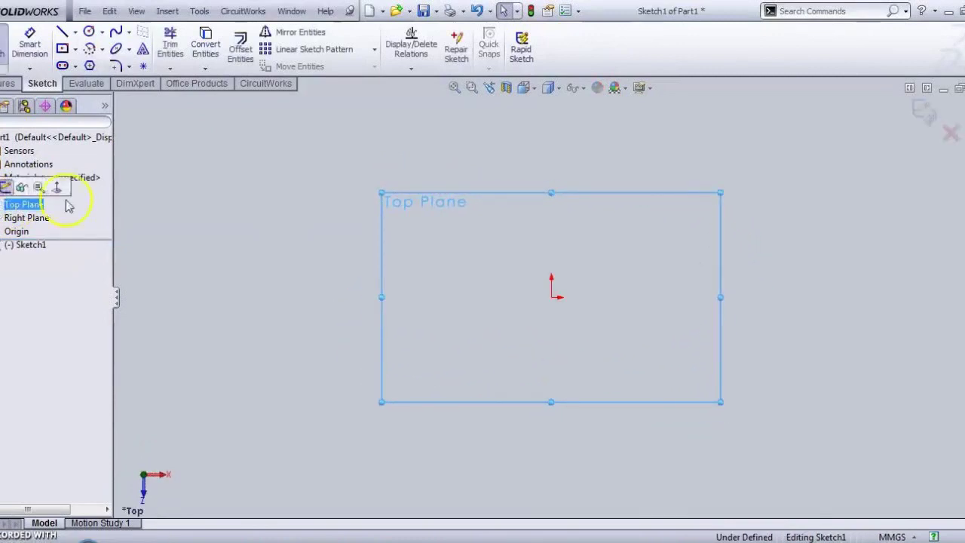
click(57, 187)
click(22, 204)
click(63, 190)
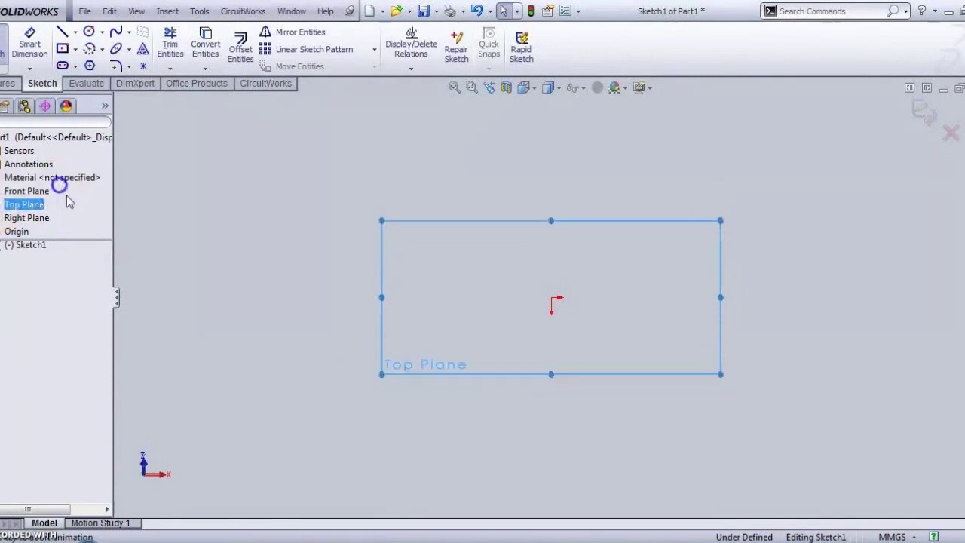
Sketch a center rectangle about 193 mm by 110 mm, centred on the origin
click(63, 48)
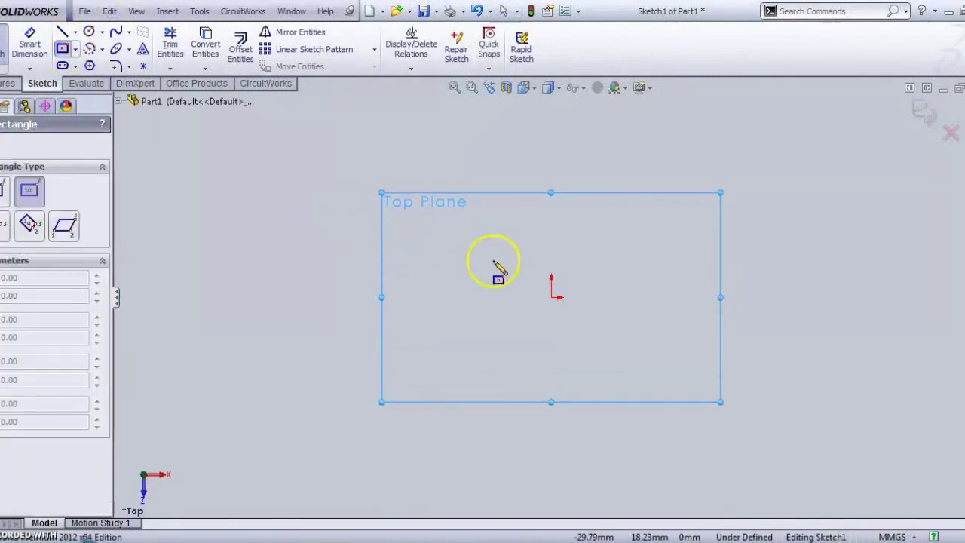
click(552, 298)
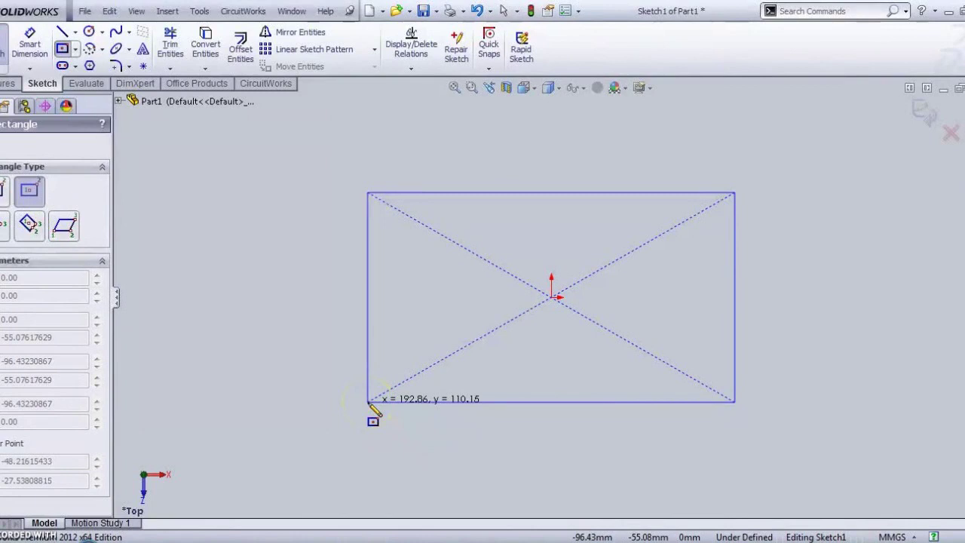
click(367, 401)
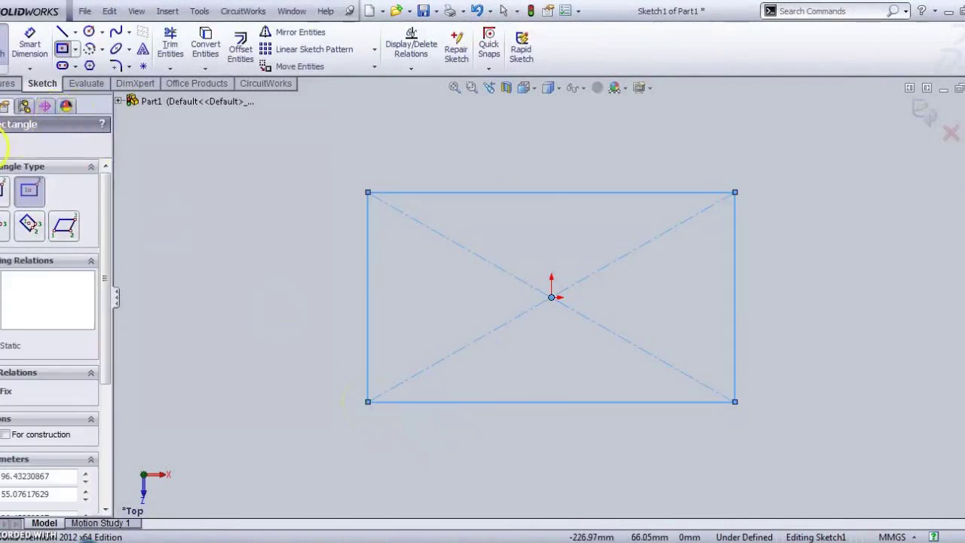
click(3, 142)
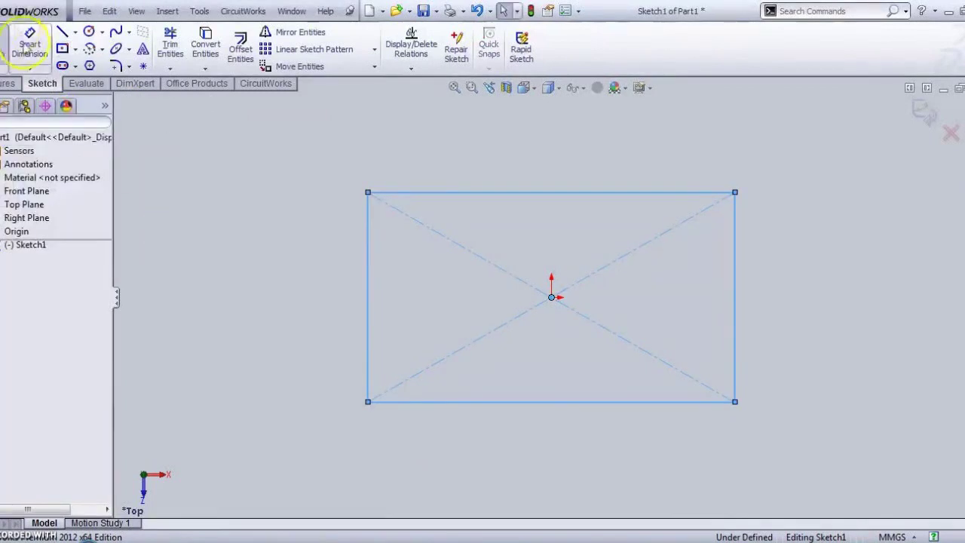
Dimension the rectangle 130 mm high and 200 mm wide, and exit the sketch
click(29, 45)
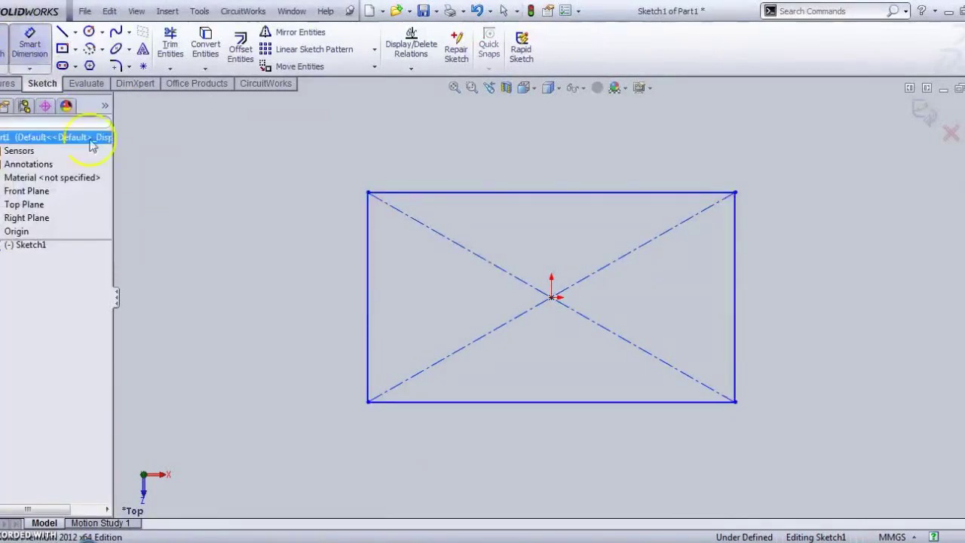
click(369, 293)
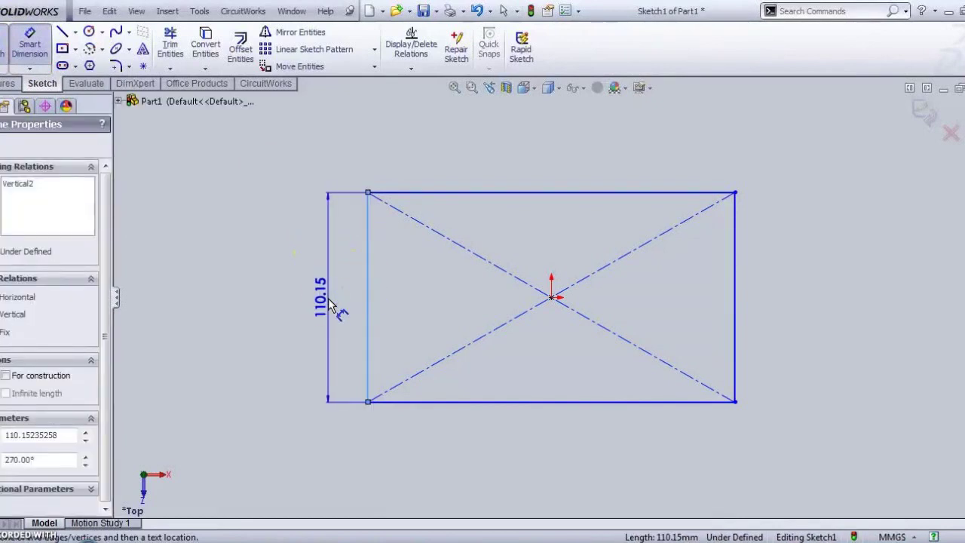
click(328, 303)
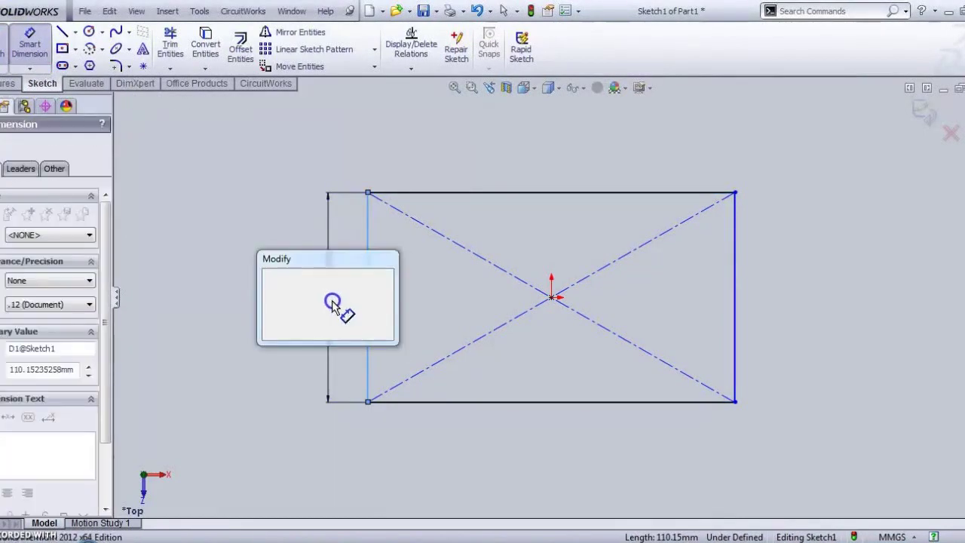
text(130)
key(Return)
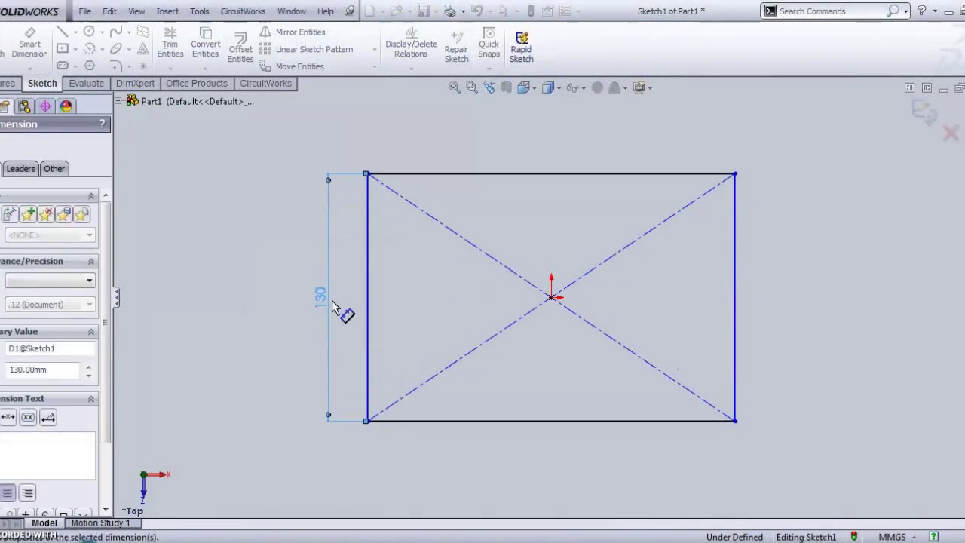
click(502, 174)
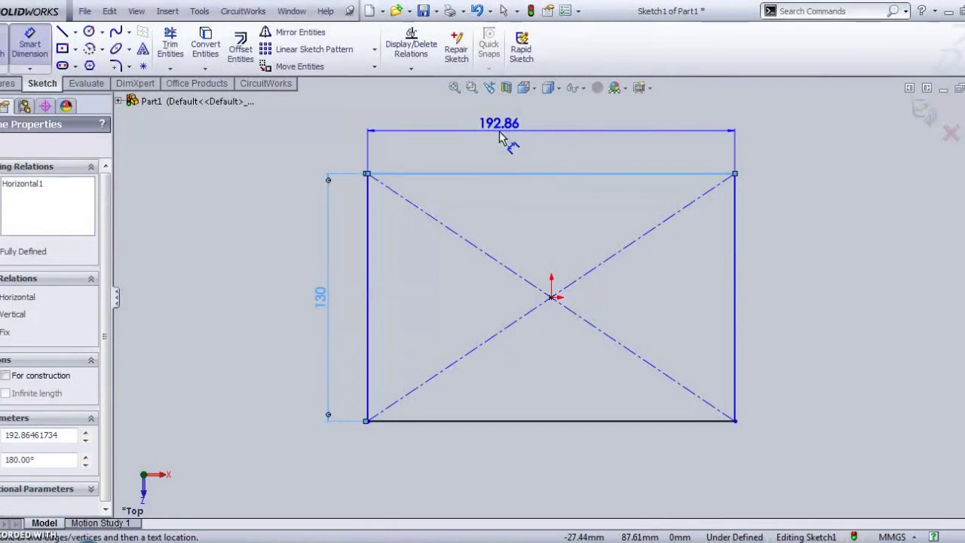
click(499, 135)
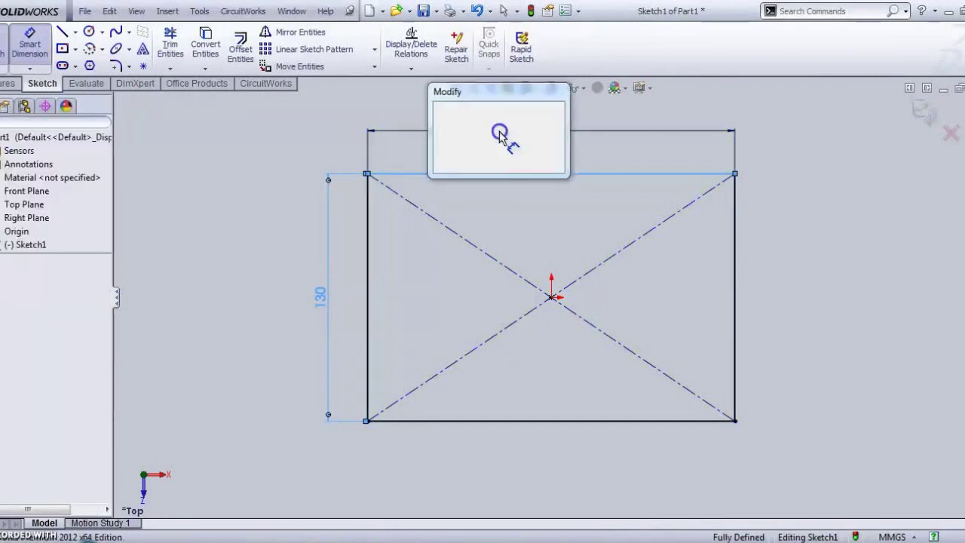
text(200)
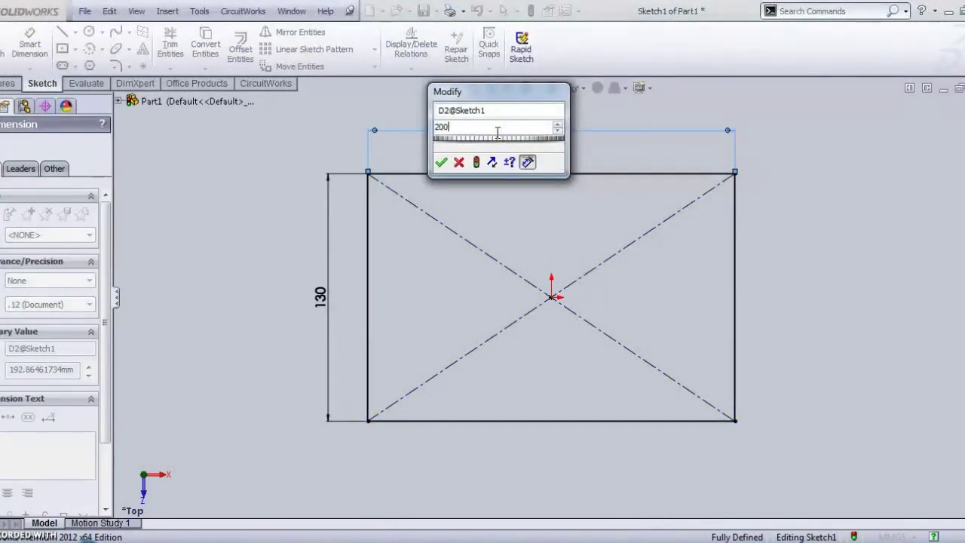
key(Return)
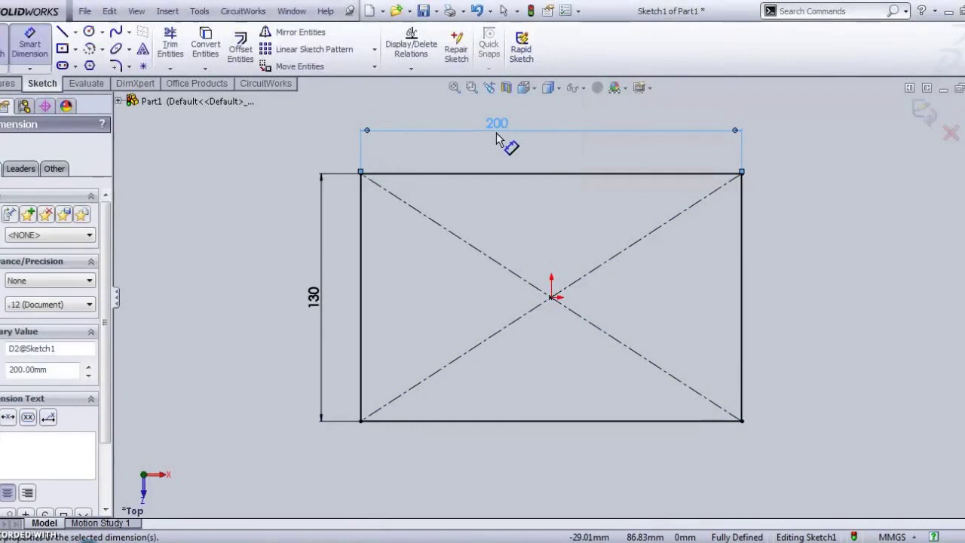
click(927, 110)
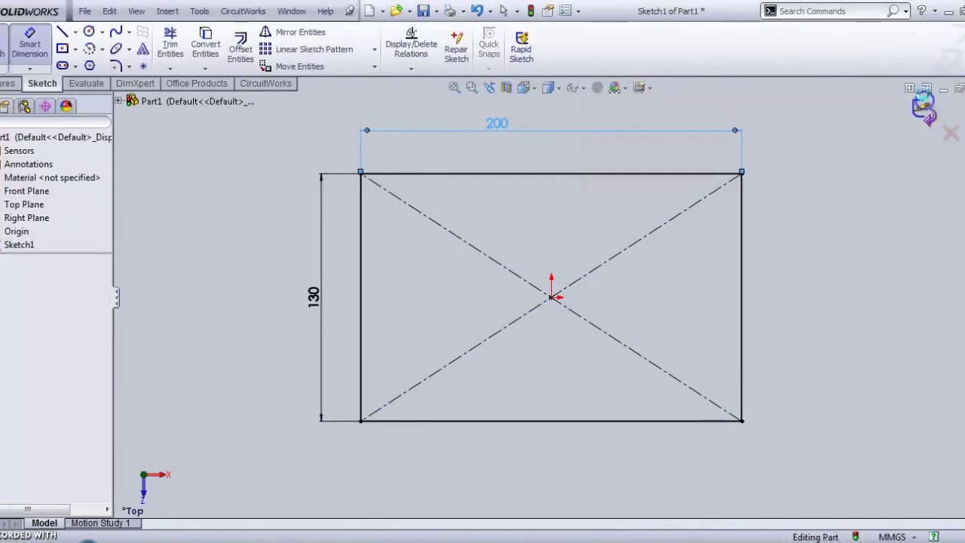
Extrude the rectangle downward in the reversed direction as a blind boss, using the drawing's 18 mm base thickness
click(6, 83)
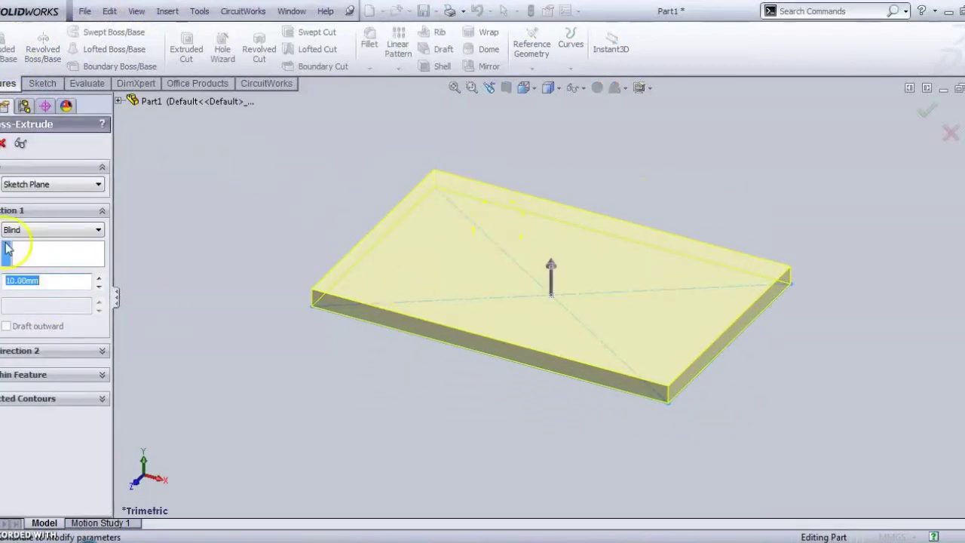
click(3, 229)
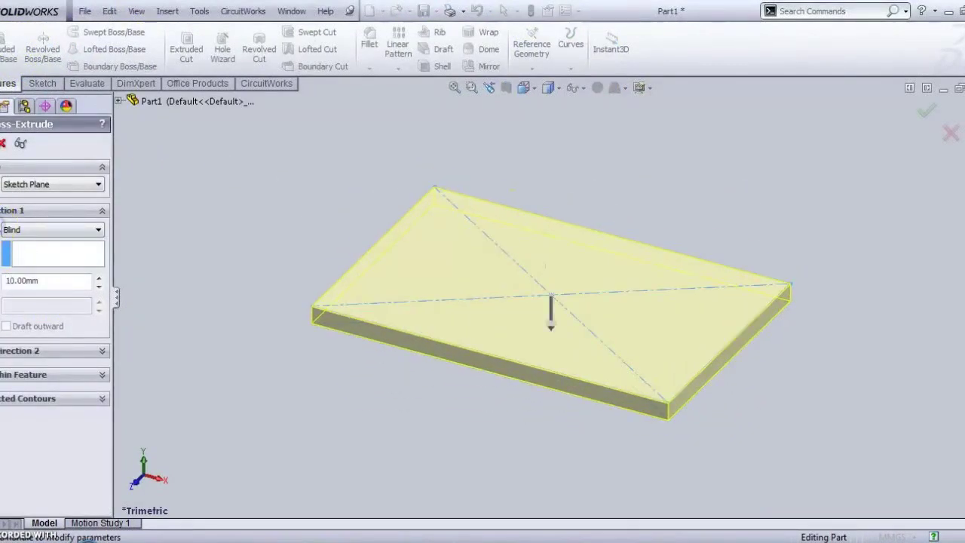
click(47, 278)
click(1, 140)
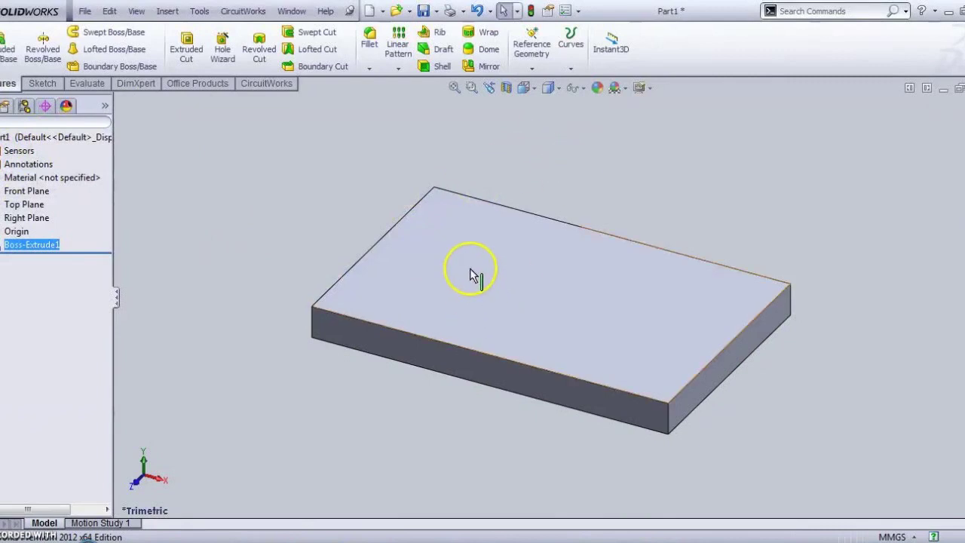
Start a new sketch on the upper face of the base plate, viewed normal to the face
middle_drag(463, 274, 478, 305)
click(573, 253)
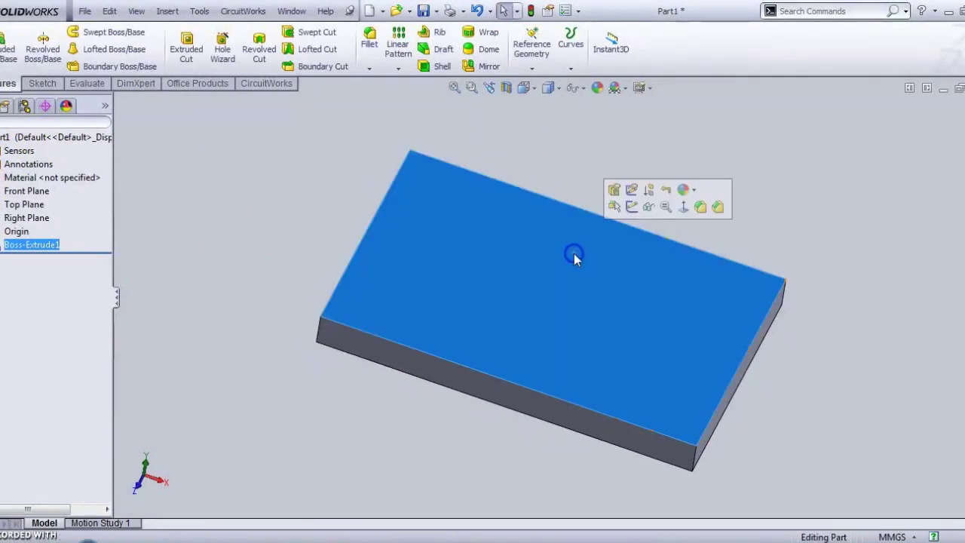
click(629, 206)
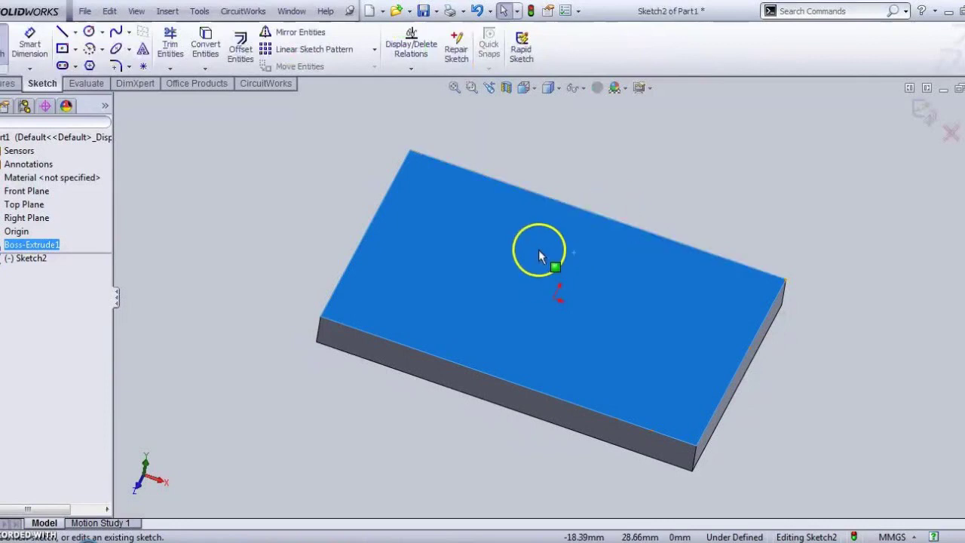
click(524, 88)
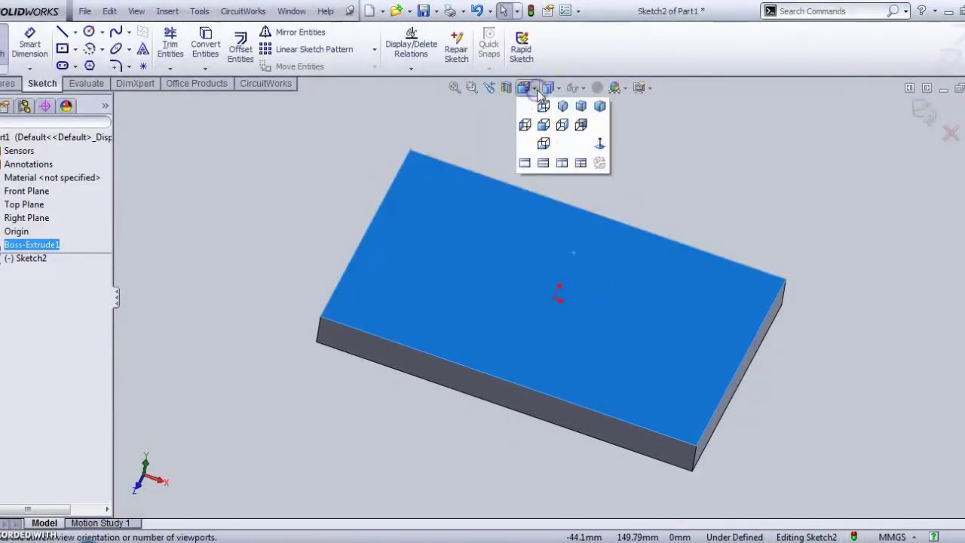
click(599, 144)
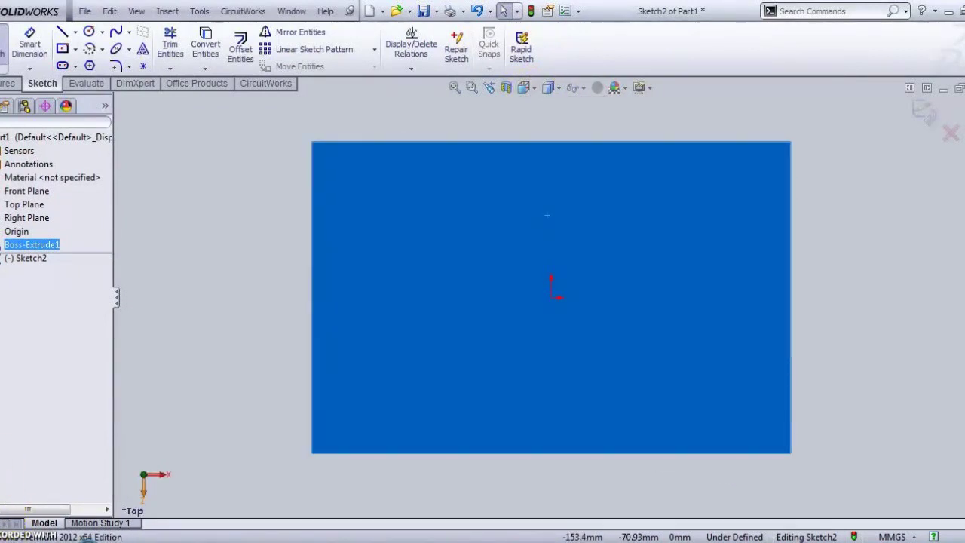
Sketch a horizontal straight slot near the plate's upper-left corner, about 7.5 mm between centres and 16 mm wide
click(63, 66)
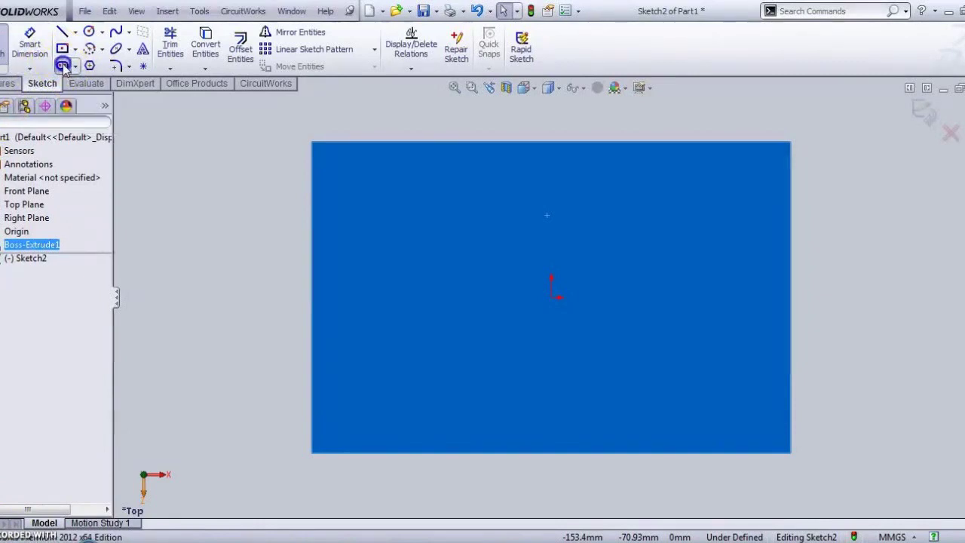
click(359, 182)
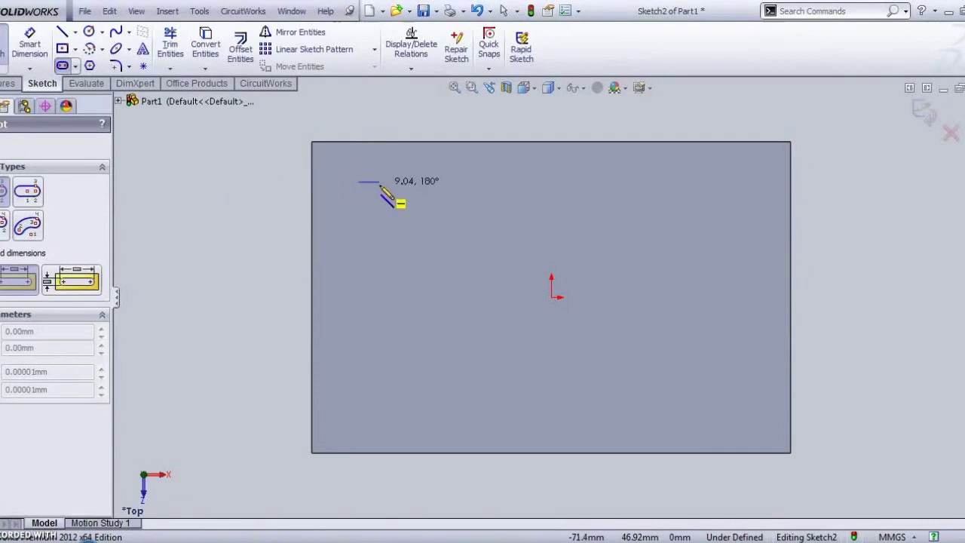
click(377, 184)
click(379, 202)
drag(454, 270, 444, 254)
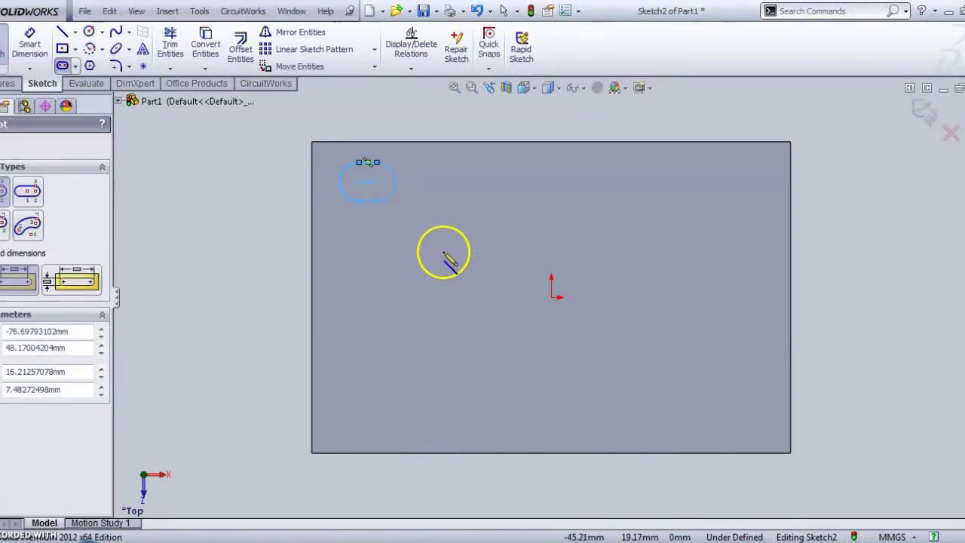
key(Escape)
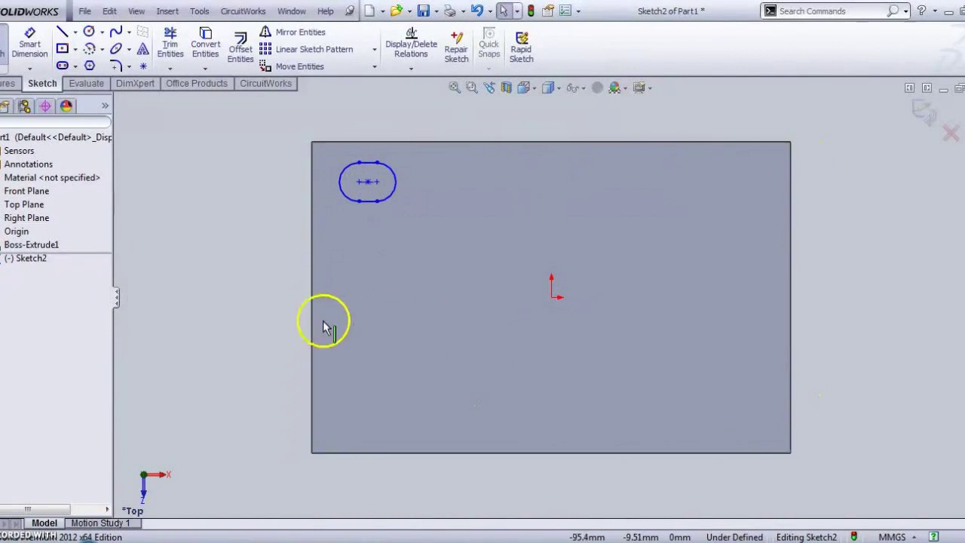
Sketch a vertical line from the upper edge's midpoint to the origin and a horizontal line from there to the left edge's midpoint
click(61, 34)
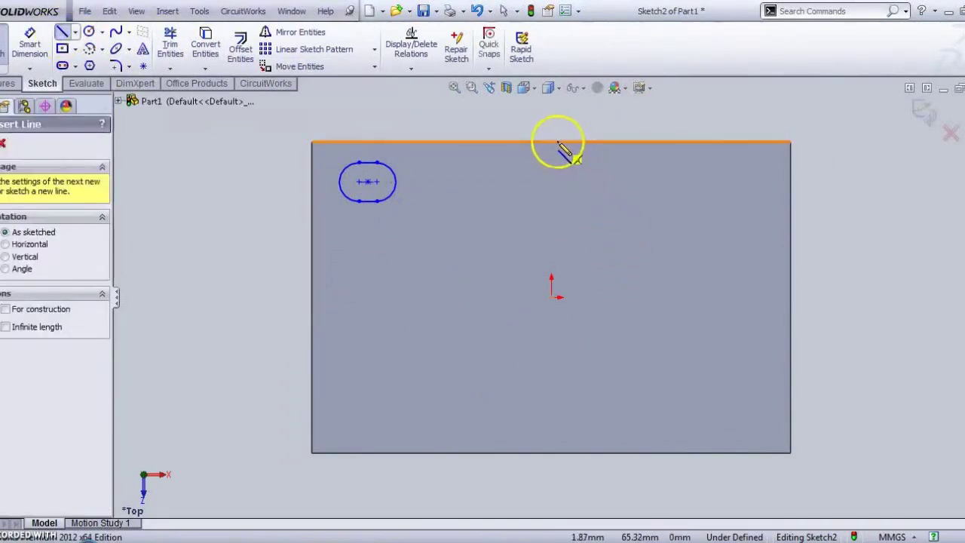
drag(551, 143, 551, 296)
click(551, 296)
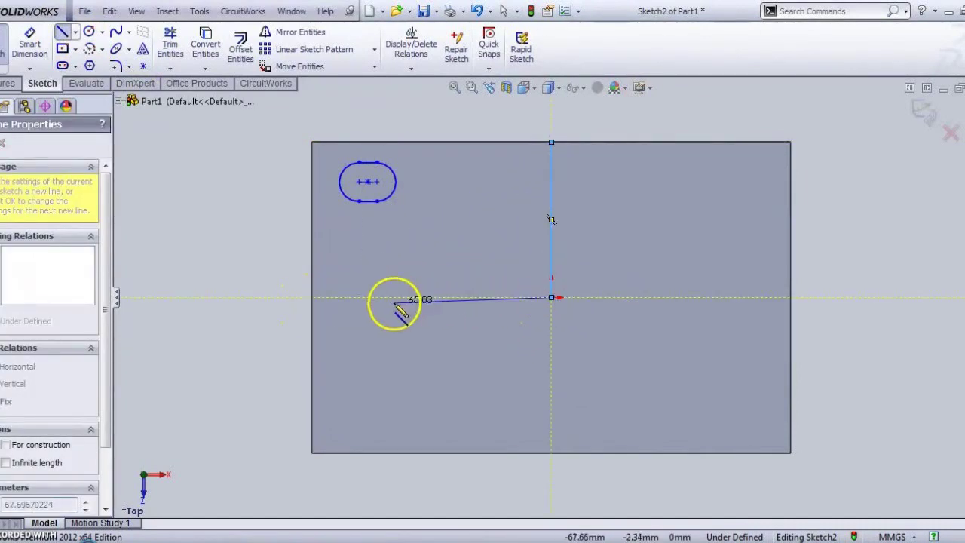
click(312, 297)
key(Escape)
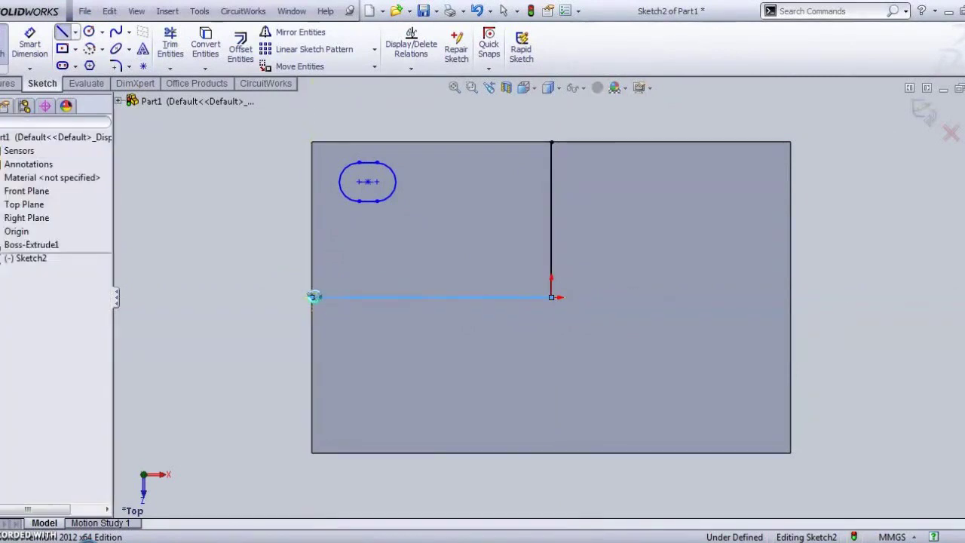
Dimension the slot's end arc with a radius of 7.5 mm
click(29, 43)
scroll(354, 186, down, 4)
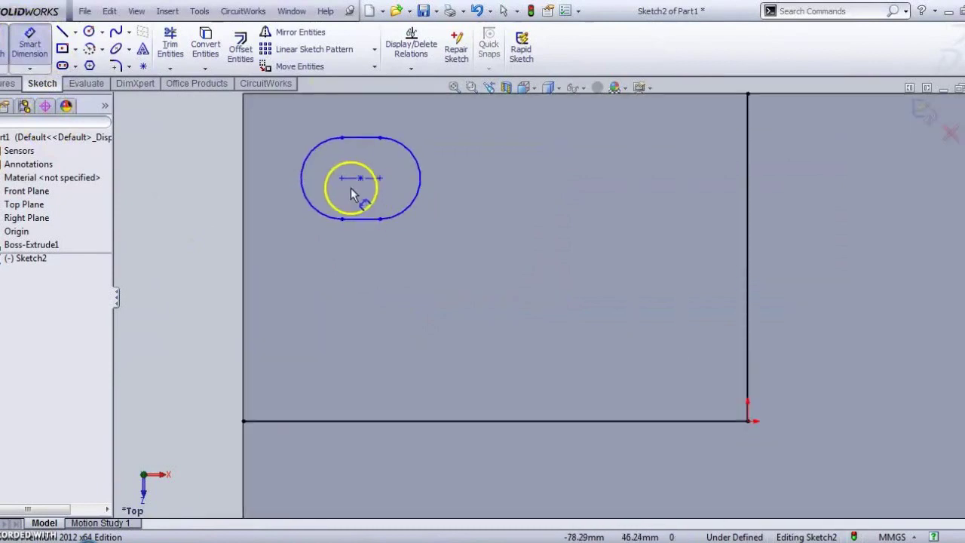
click(310, 156)
click(290, 136)
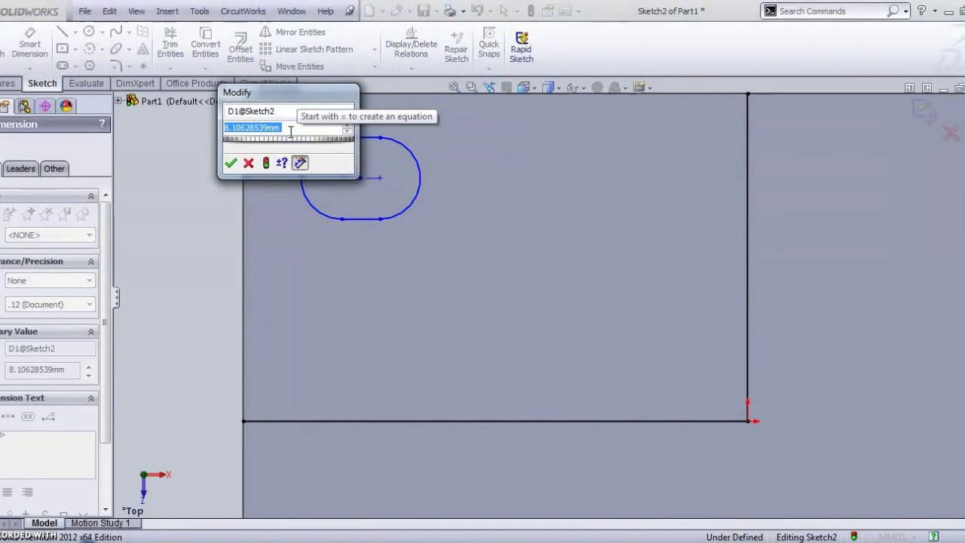
text(7)
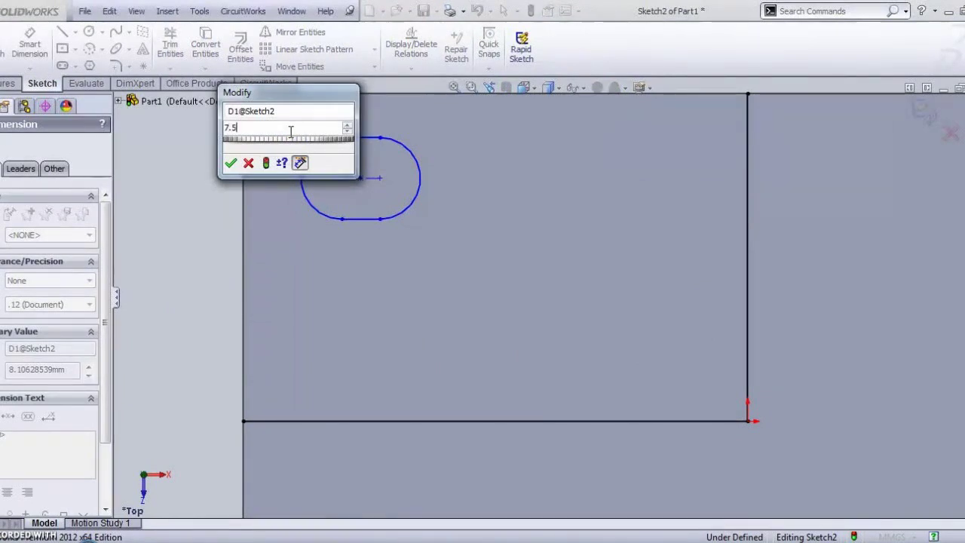
text(.5)
key(Return)
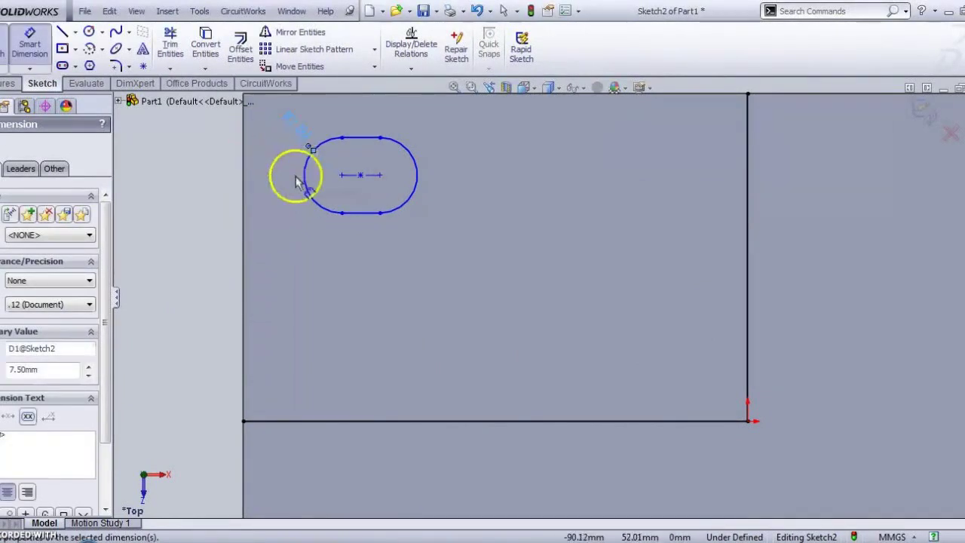
Dimension the slot's centre point 30 mm from the plate's upper edge
scroll(436, 202, up, 3)
click(439, 179)
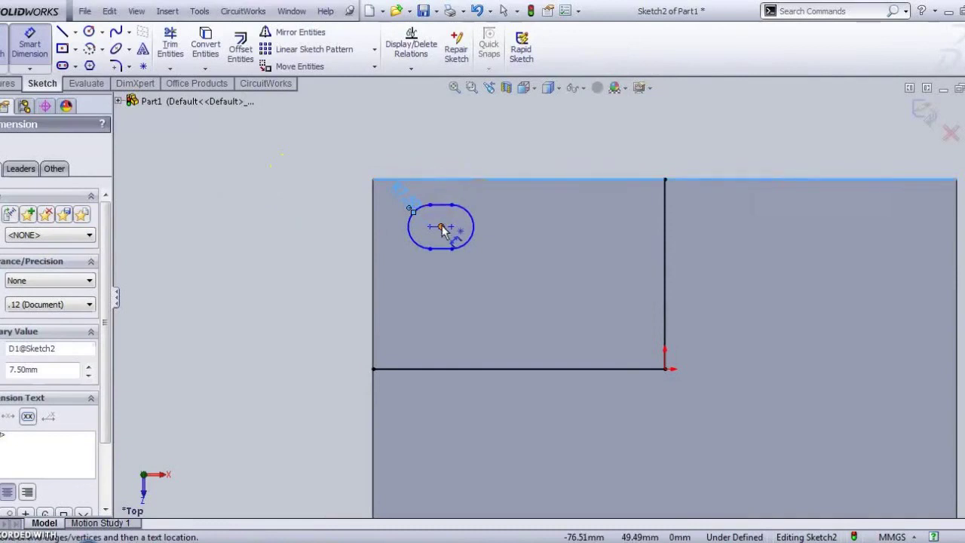
click(441, 226)
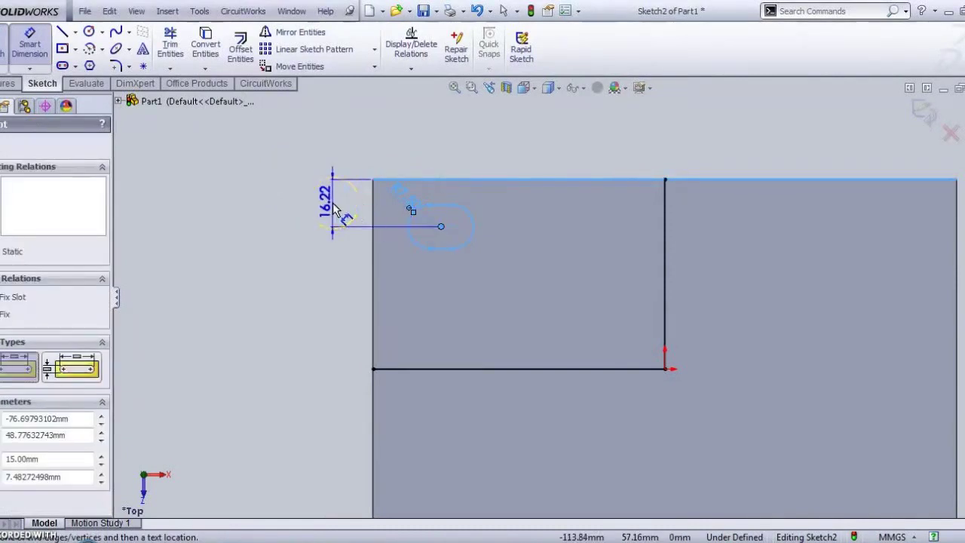
click(336, 209)
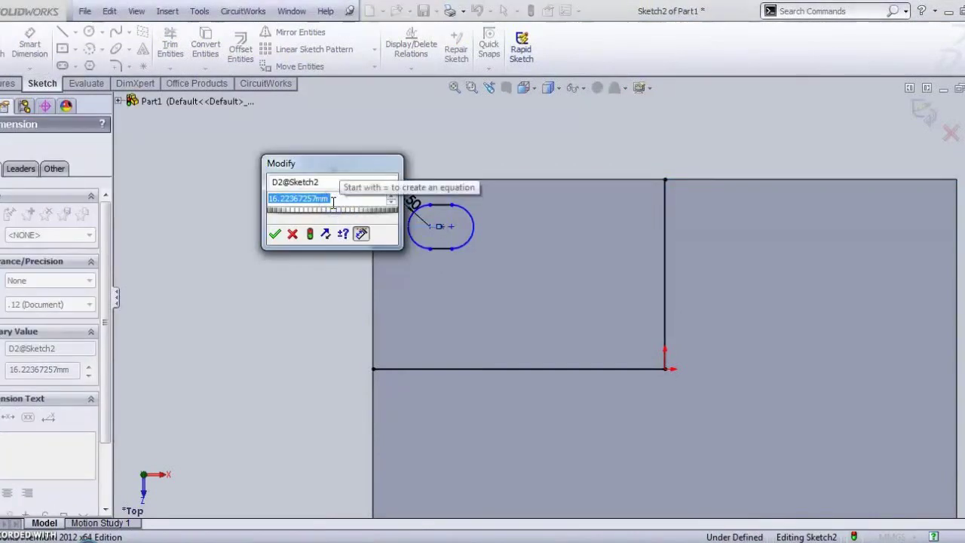
text(30)
key(Return)
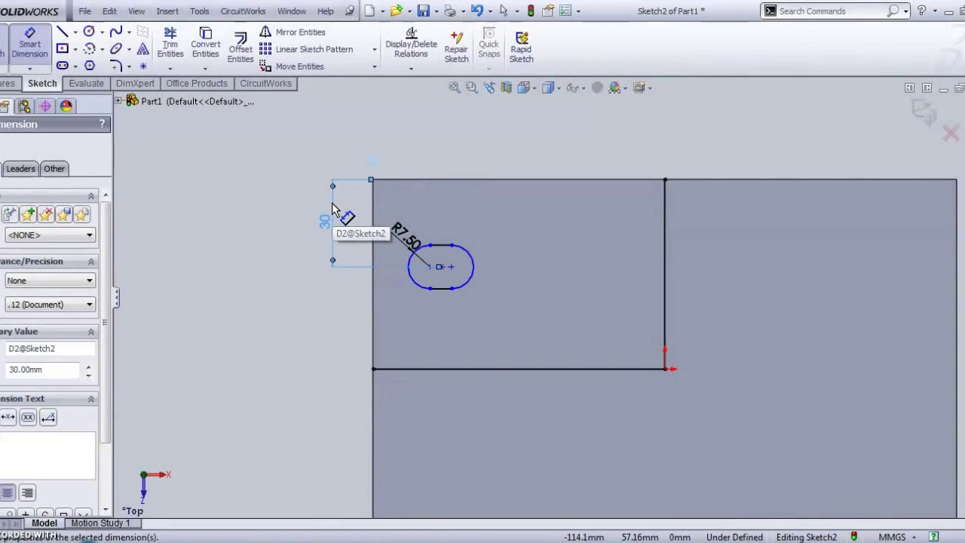
click(29, 189)
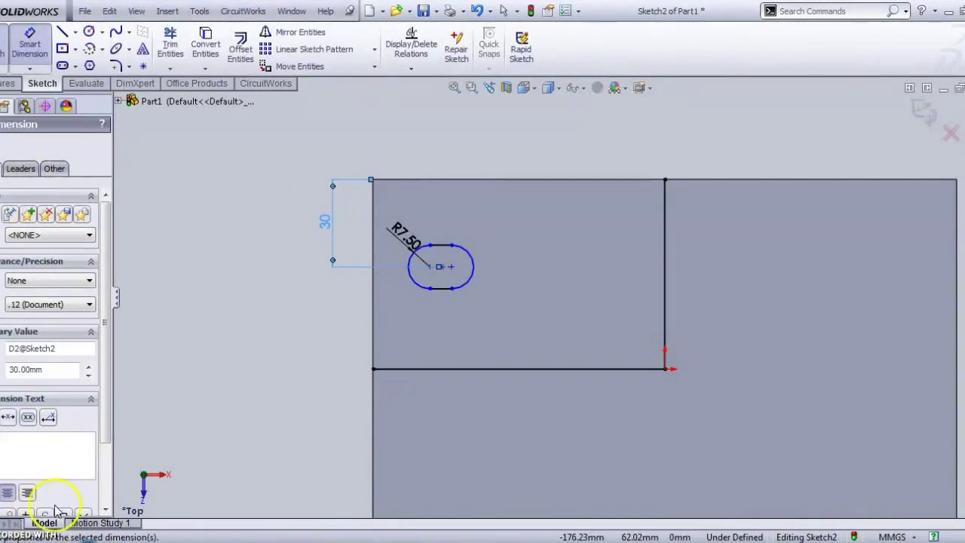
click(438, 269)
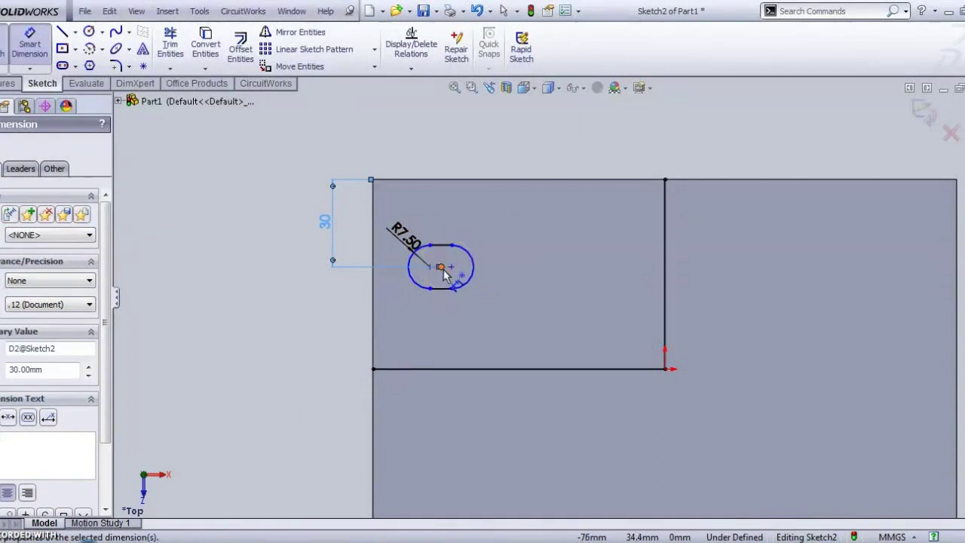
scroll(444, 277, down, 4)
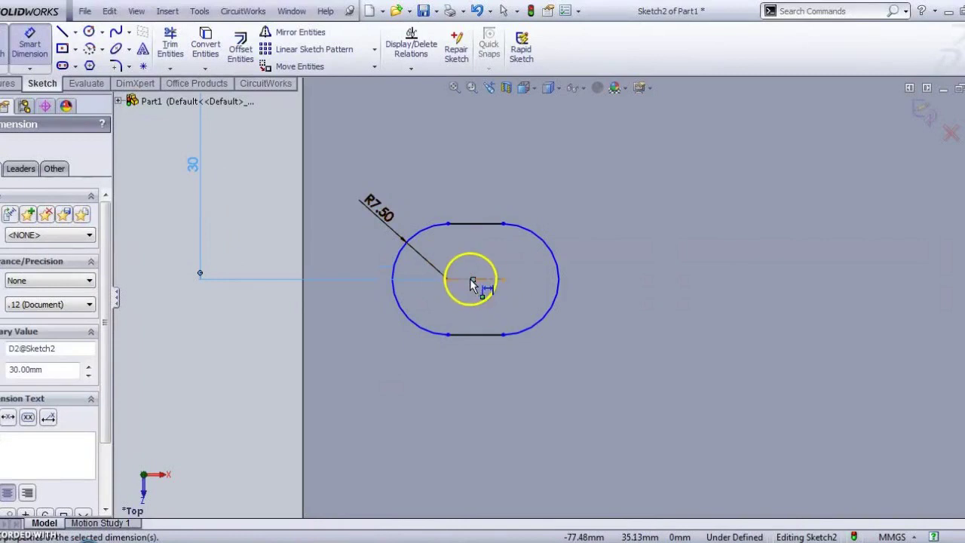
click(302, 306)
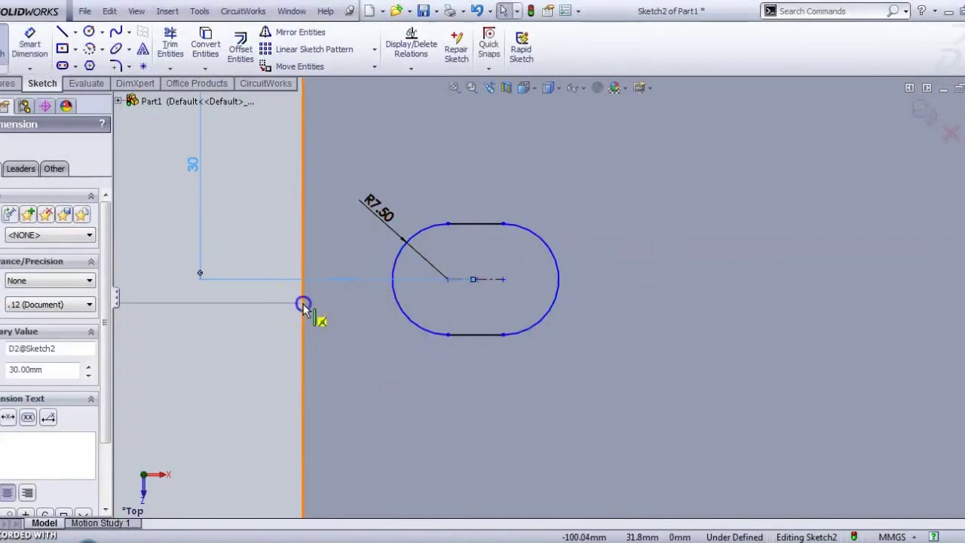
click(305, 226)
click(441, 280)
click(469, 286)
click(477, 282)
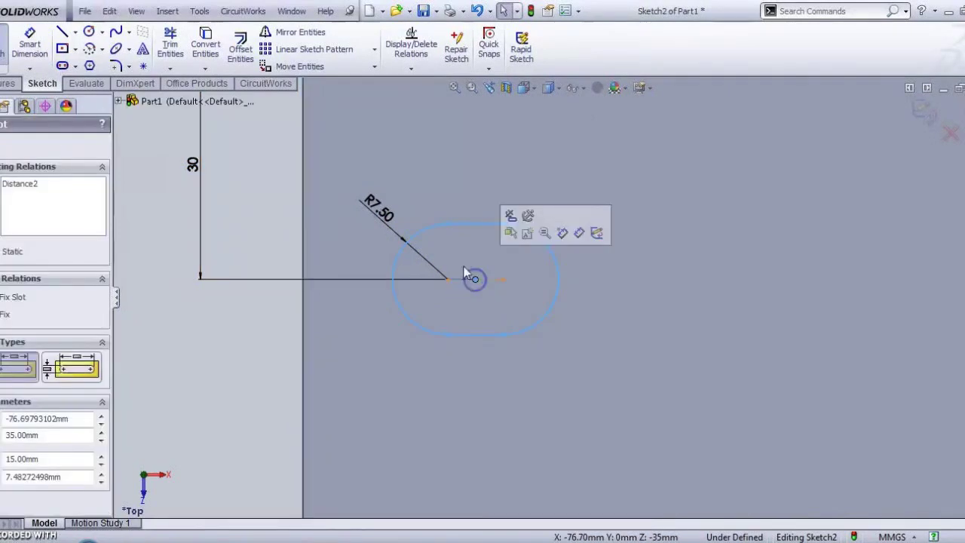
scroll(467, 284, up, 3)
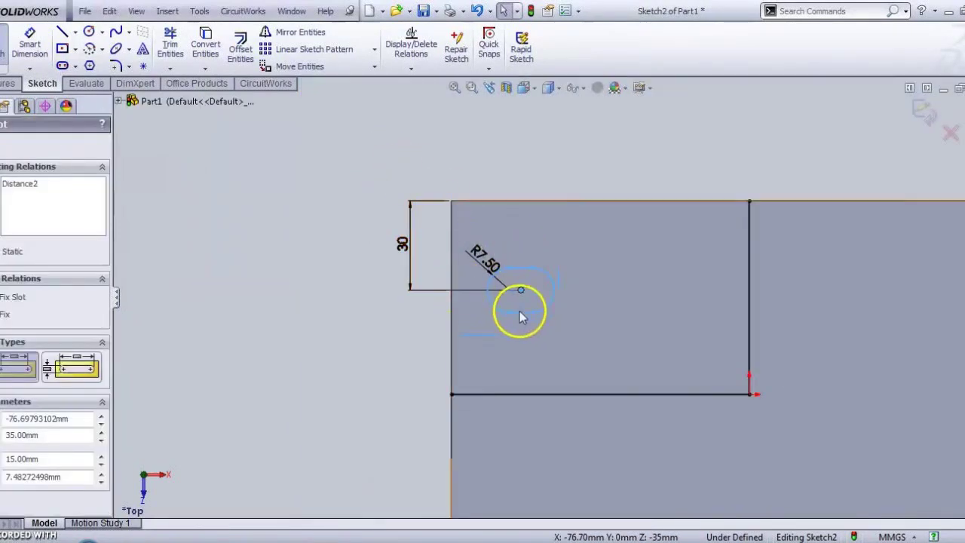
click(520, 290)
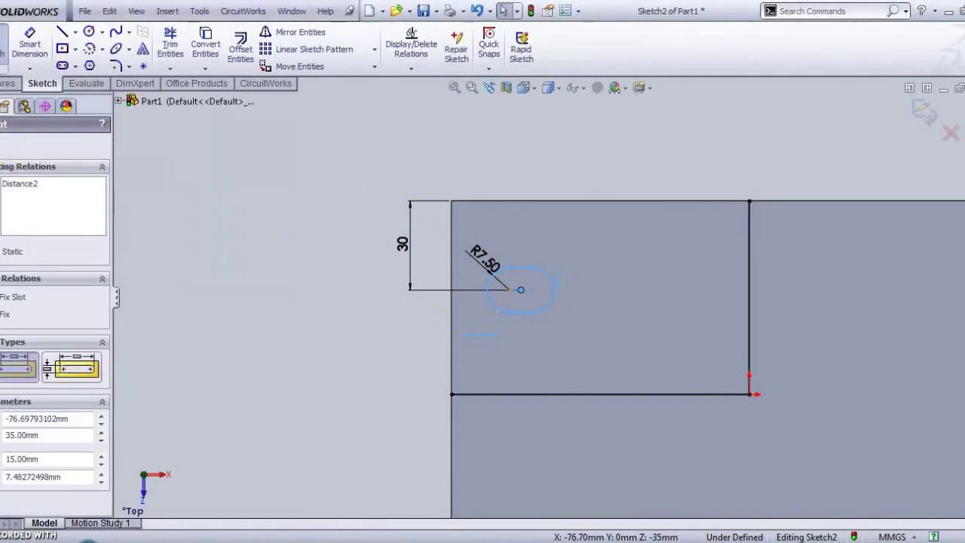
click(552, 338)
click(520, 291)
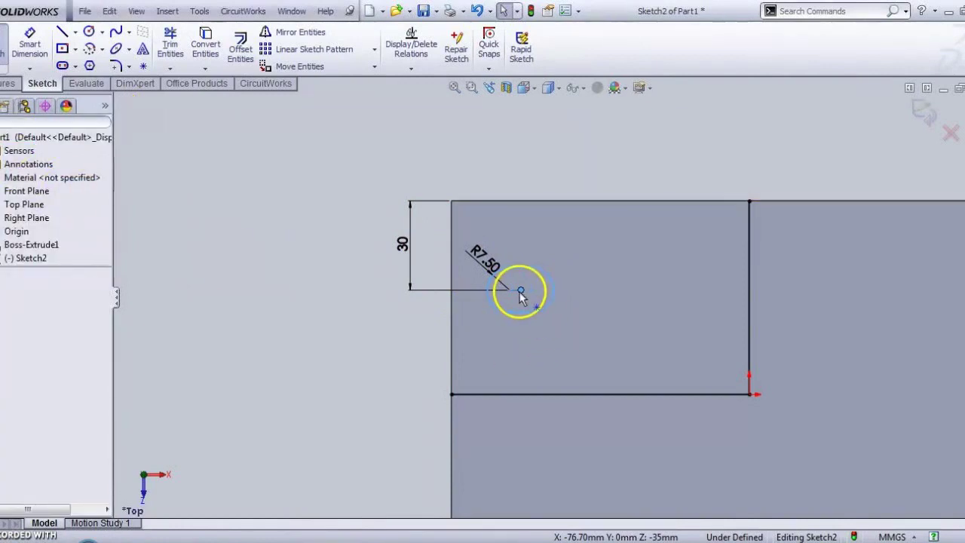
Dimension the slot's centre point 28 mm from the plate's left edge
click(30, 43)
scroll(497, 271, down, 2)
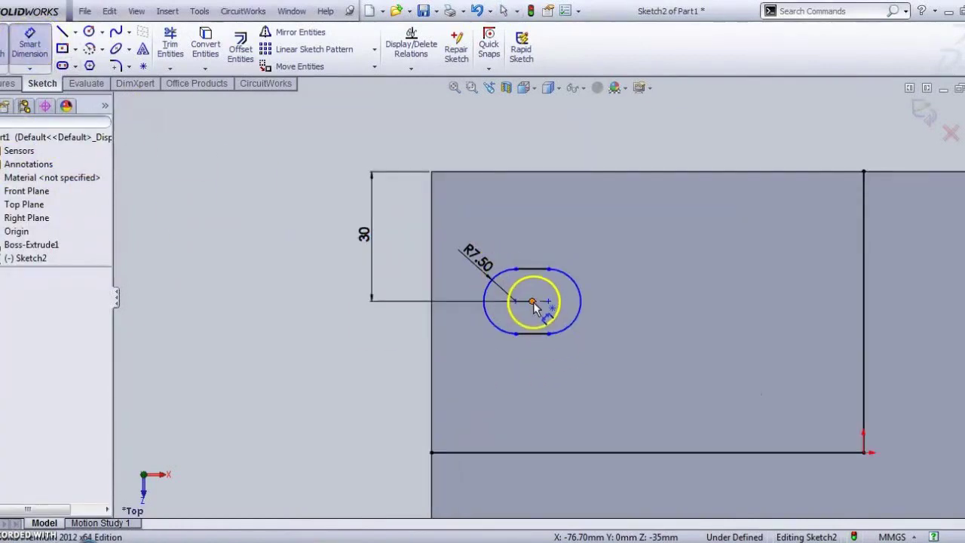
click(532, 302)
click(430, 249)
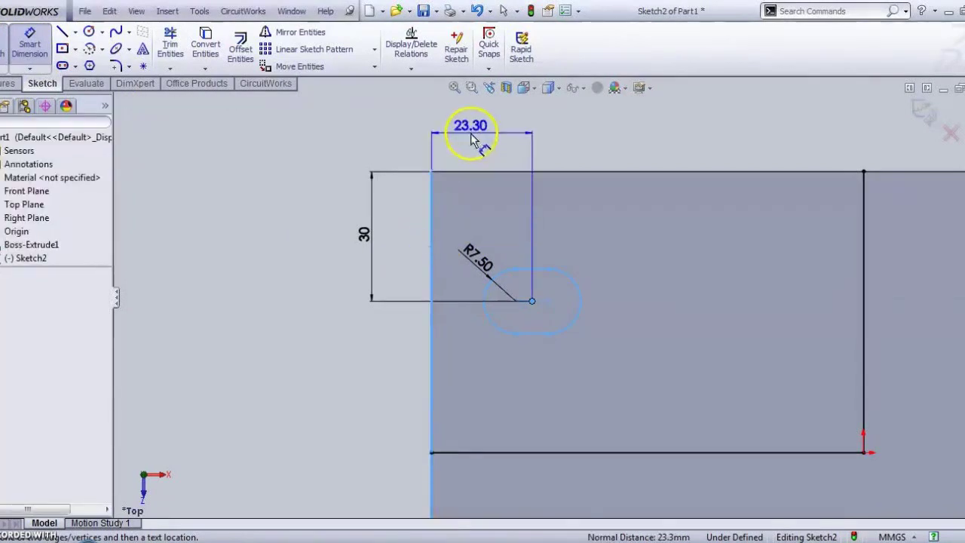
click(470, 137)
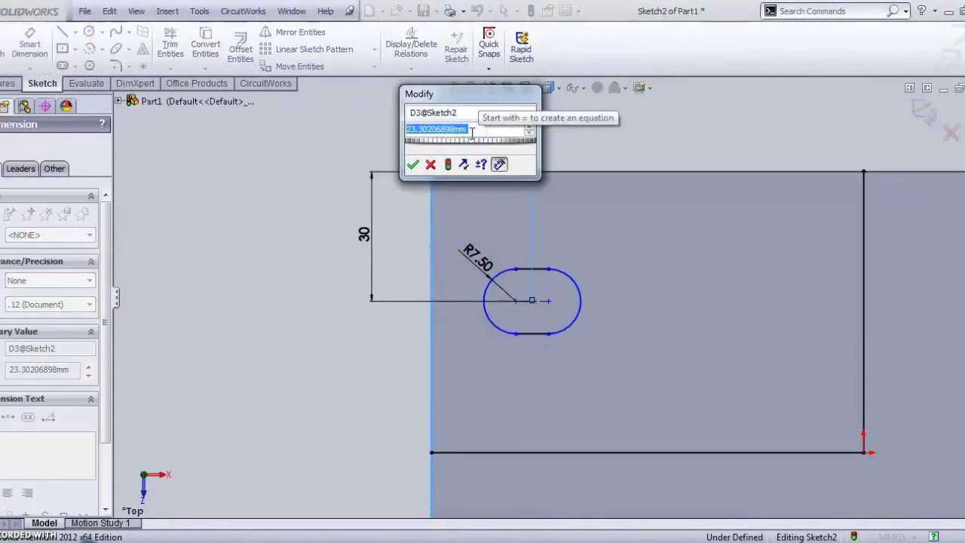
text(28)
key(Return)
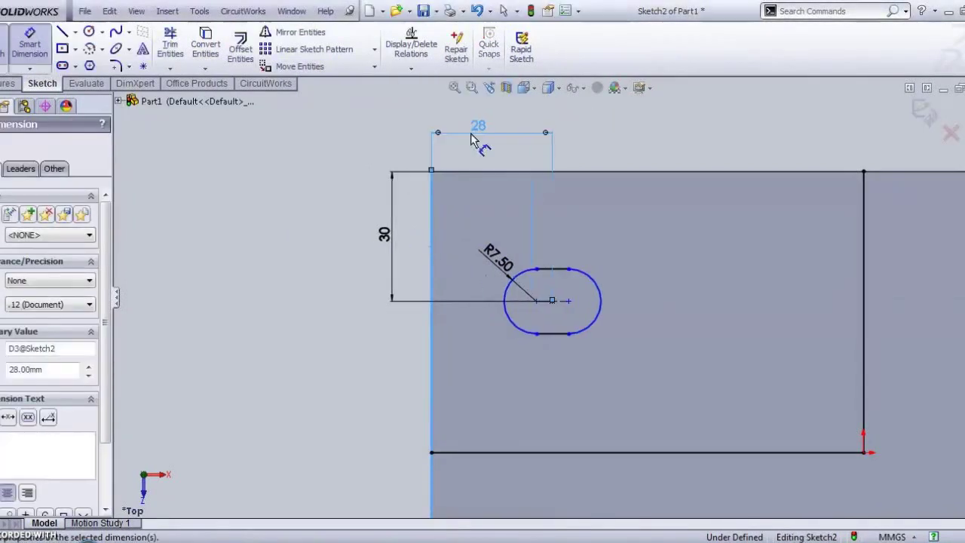
Dimension the distance between the slot's two arc centres as 5 mm
click(537, 302)
click(567, 301)
click(558, 324)
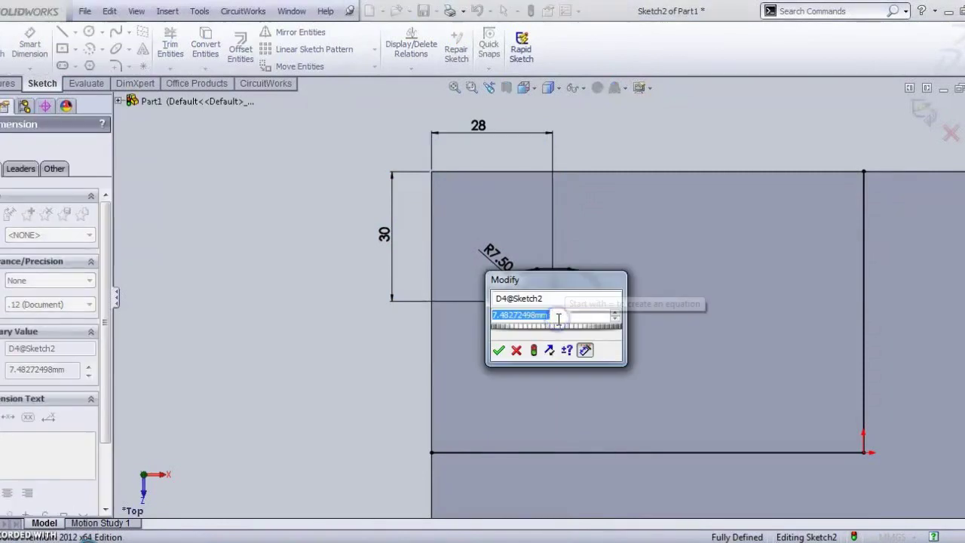
key(Return)
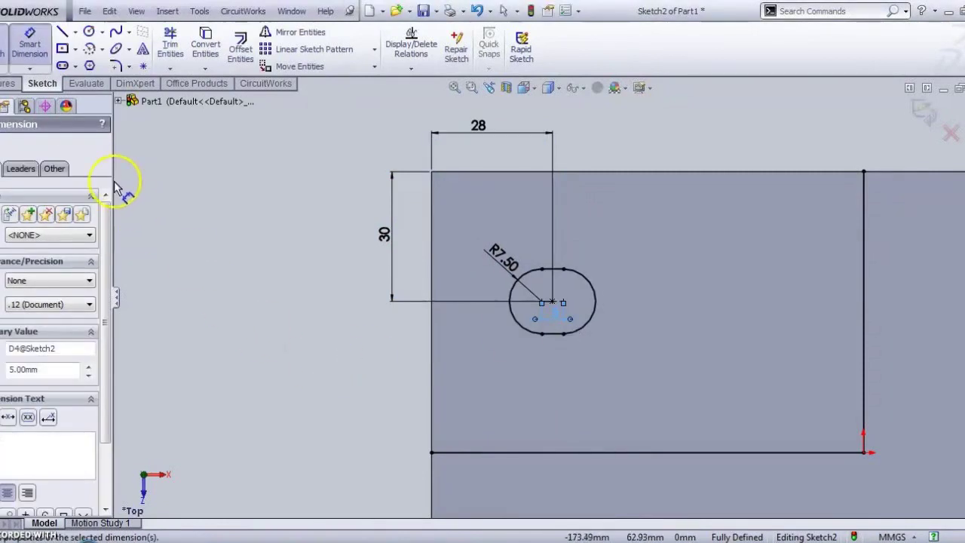
key(Escape)
Mirror a copy of the slot about the vertical centre line to the right half of the plate
scroll(660, 384, up, 5)
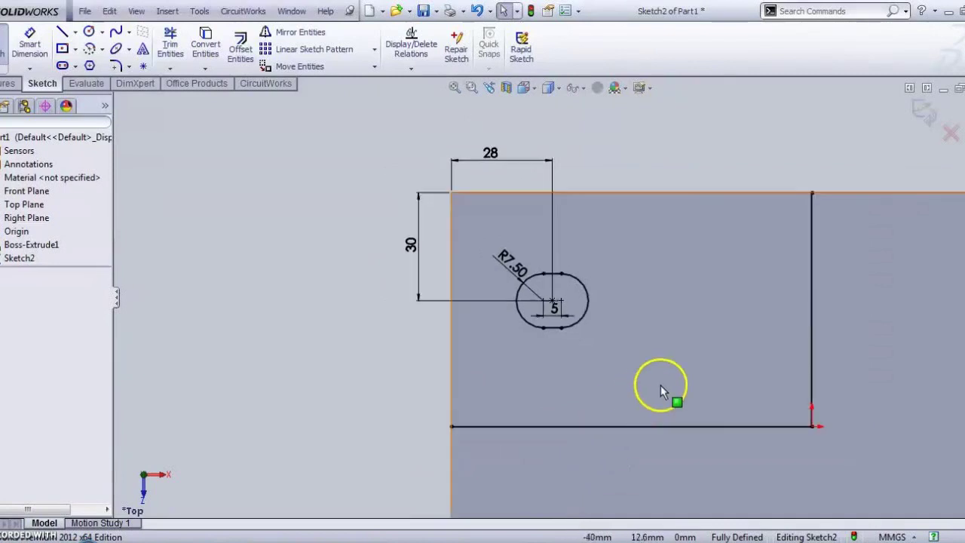
scroll(747, 359, down, 4)
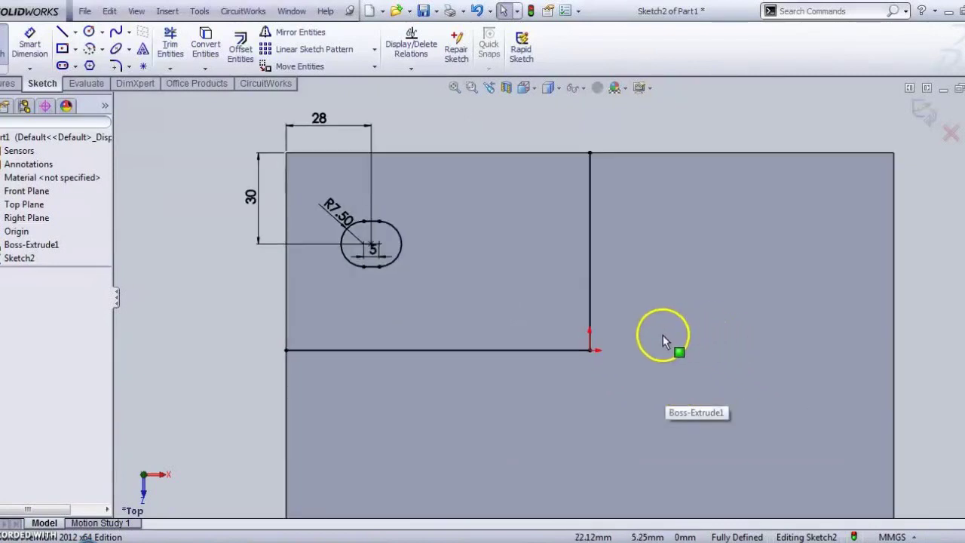
scroll(662, 335, up, 3)
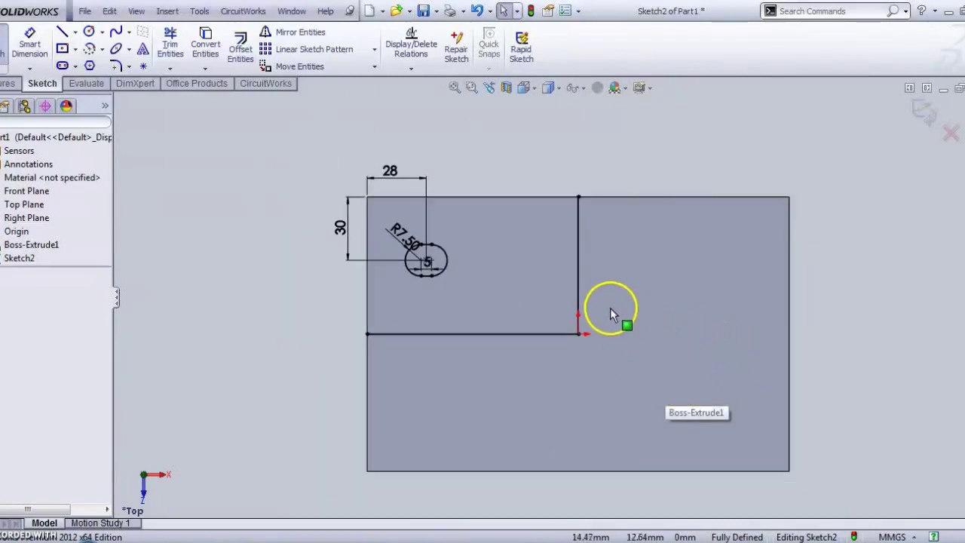
click(305, 31)
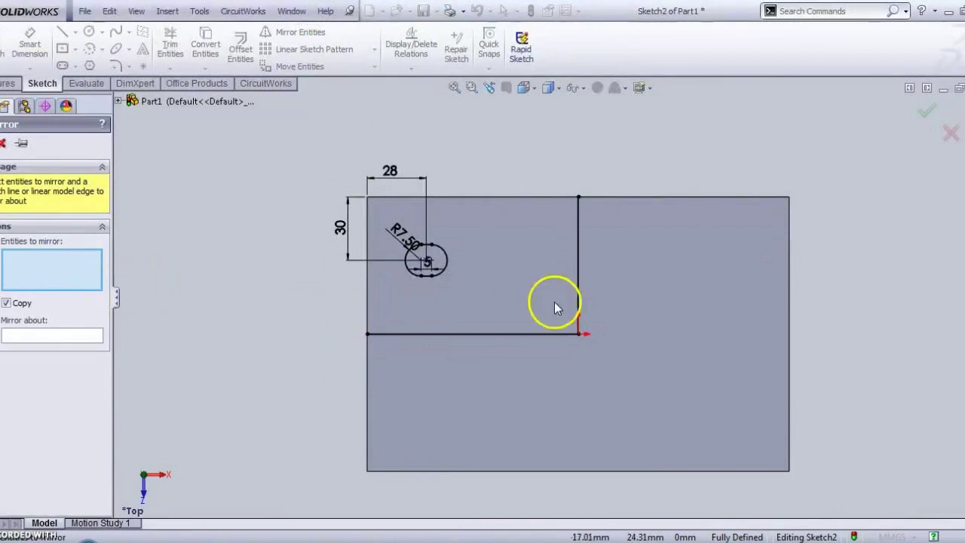
click(441, 264)
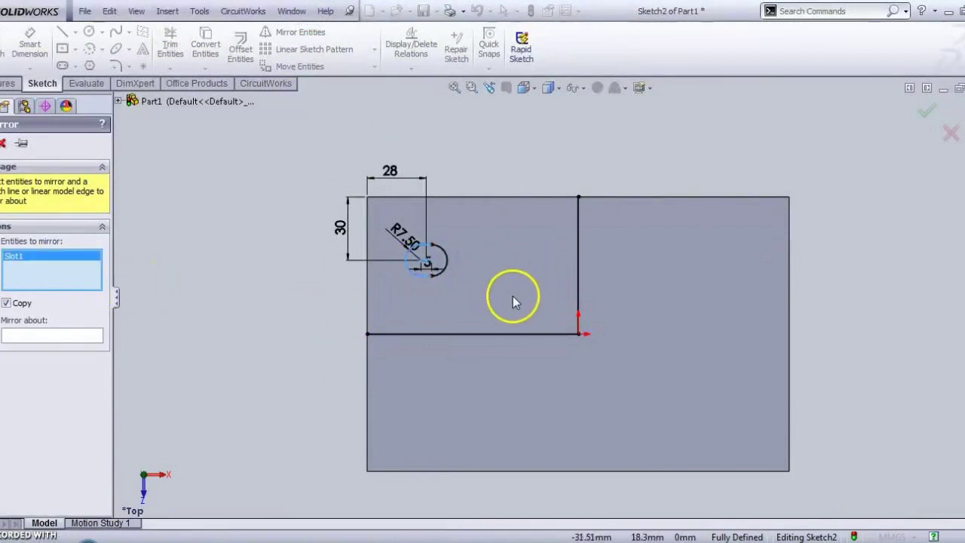
click(95, 338)
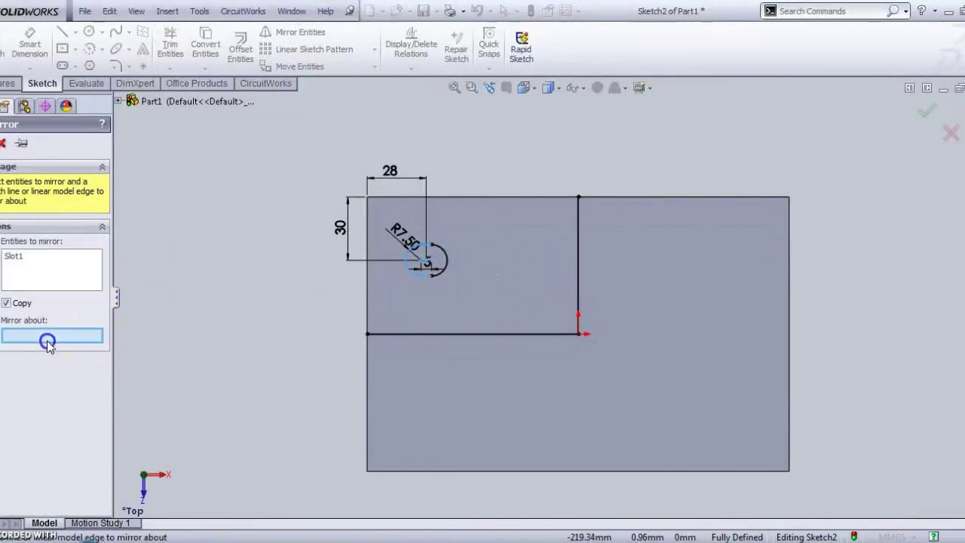
click(581, 295)
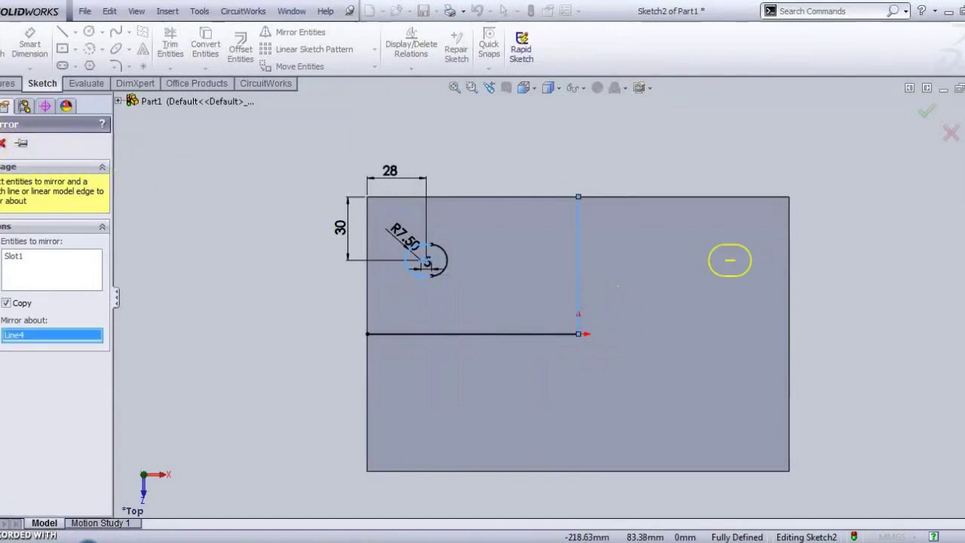
key(Return)
Mirror copies of the two upper slots about the horizontal centre line to the lower half of the plate
click(286, 32)
click(445, 264)
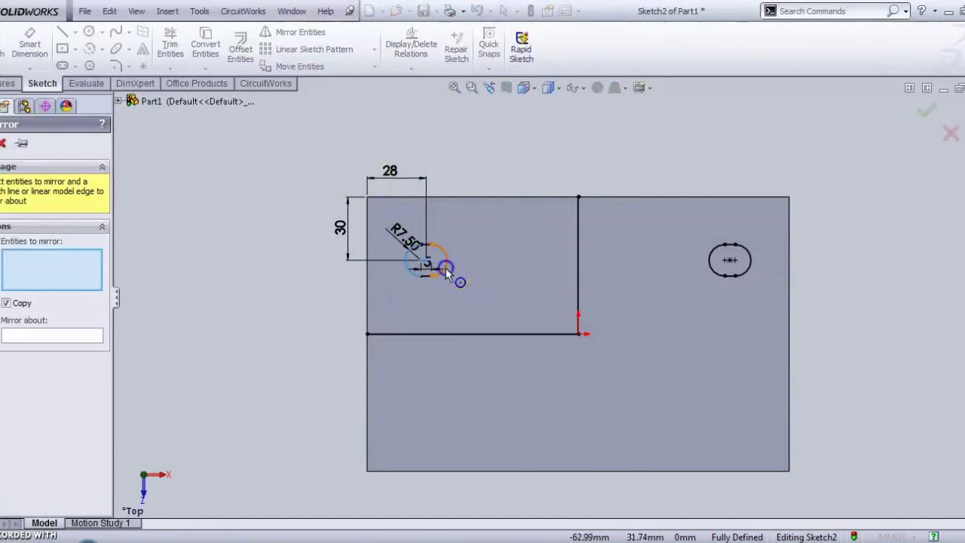
click(722, 255)
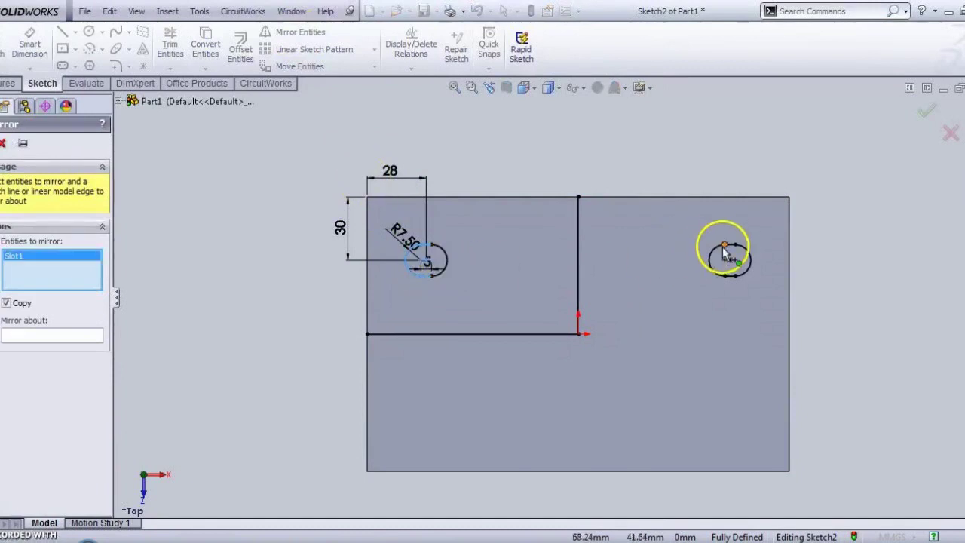
click(20, 335)
click(415, 336)
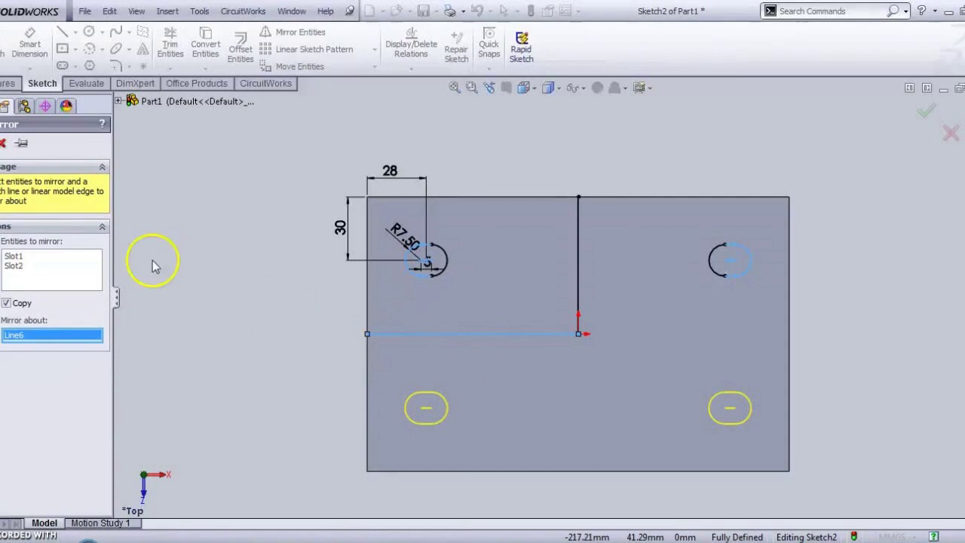
click(1, 143)
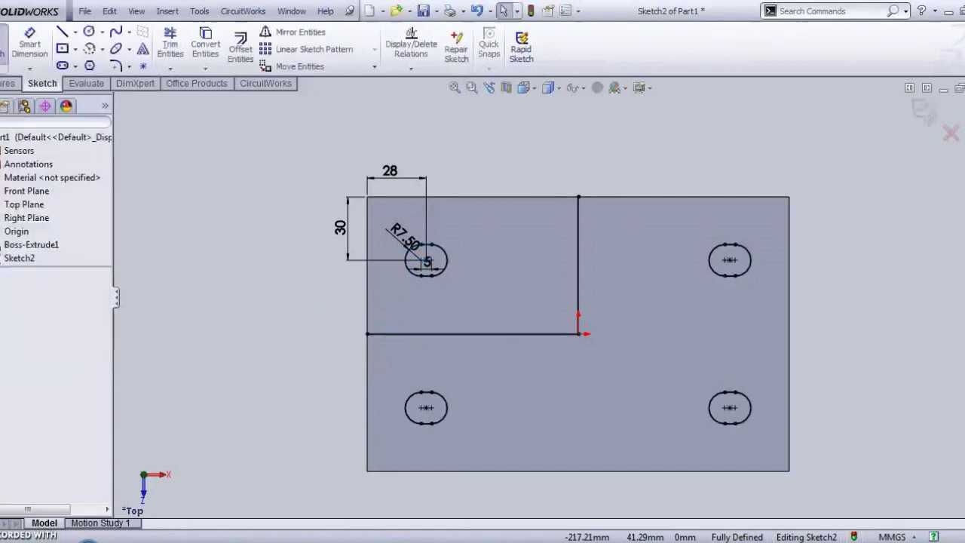
Delete the vertical and horizontal mirror lines and finish the slot sketch
click(578, 288)
key(Delete)
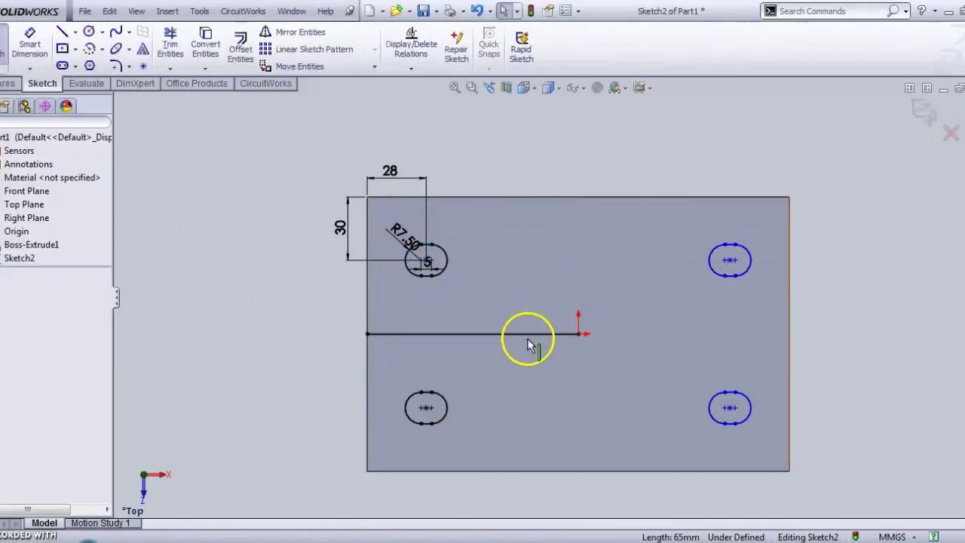
click(529, 336)
key(Delete)
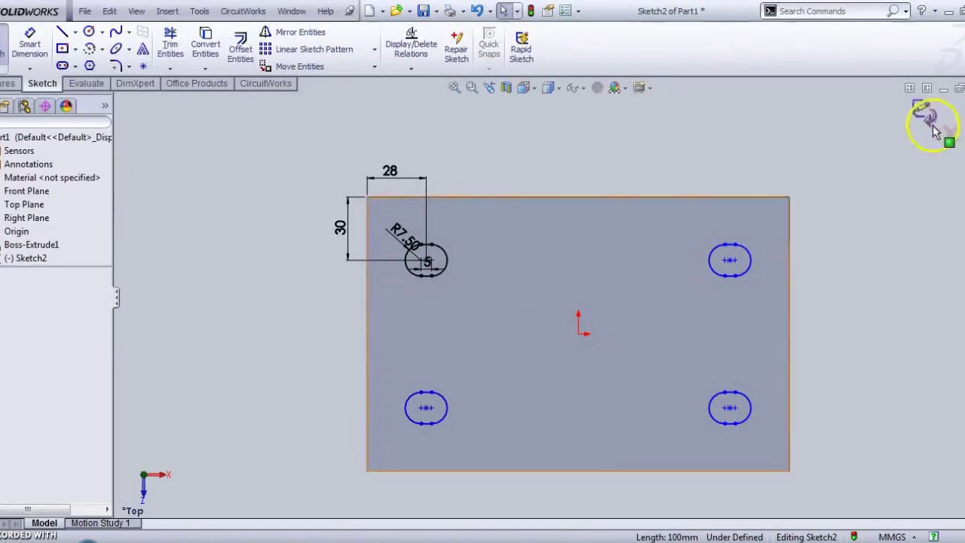
click(925, 113)
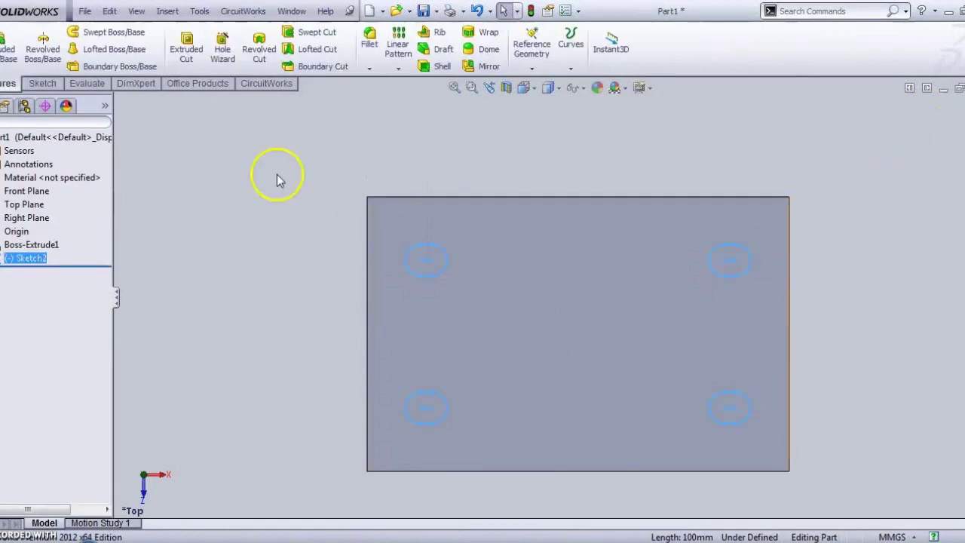
Cut-extrude the four slots through the base plate with the Up To Next end condition
click(186, 46)
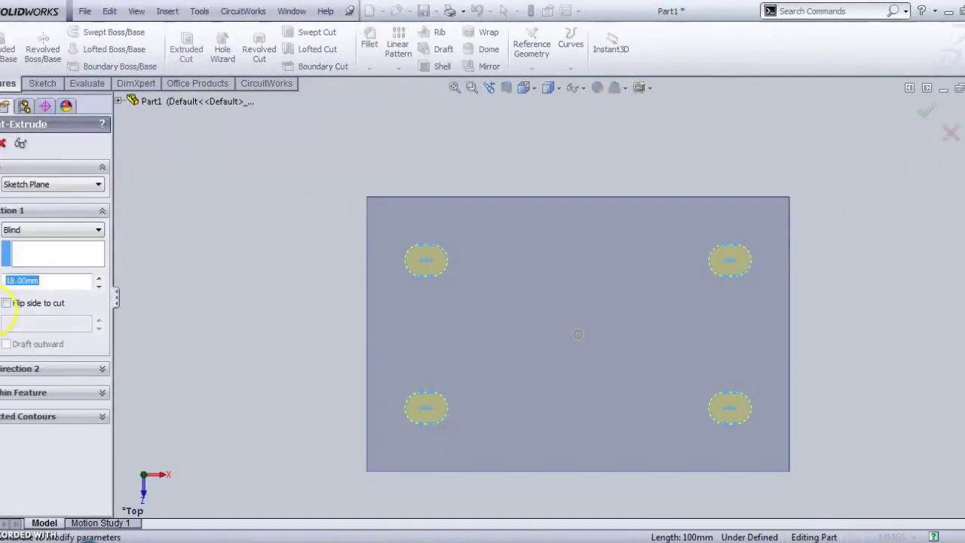
click(23, 230)
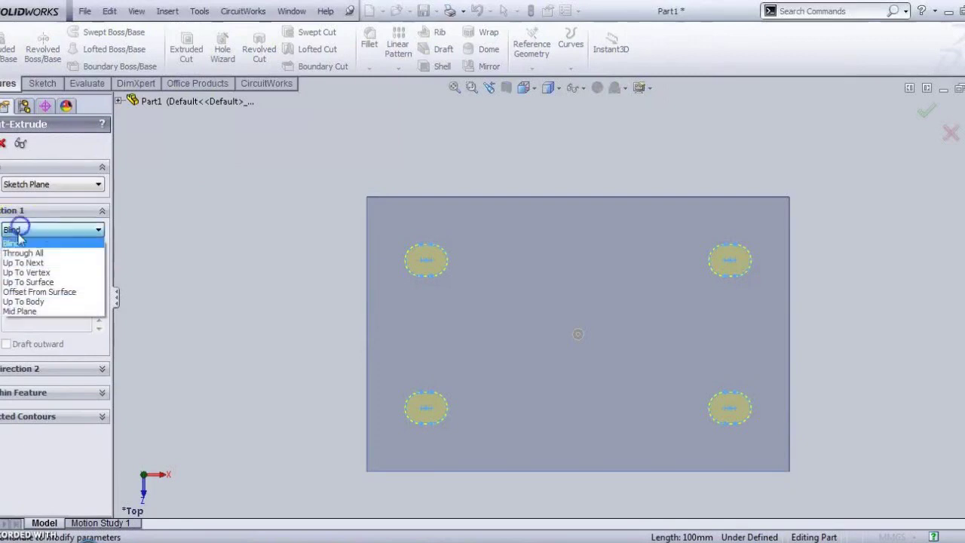
click(21, 261)
click(2, 143)
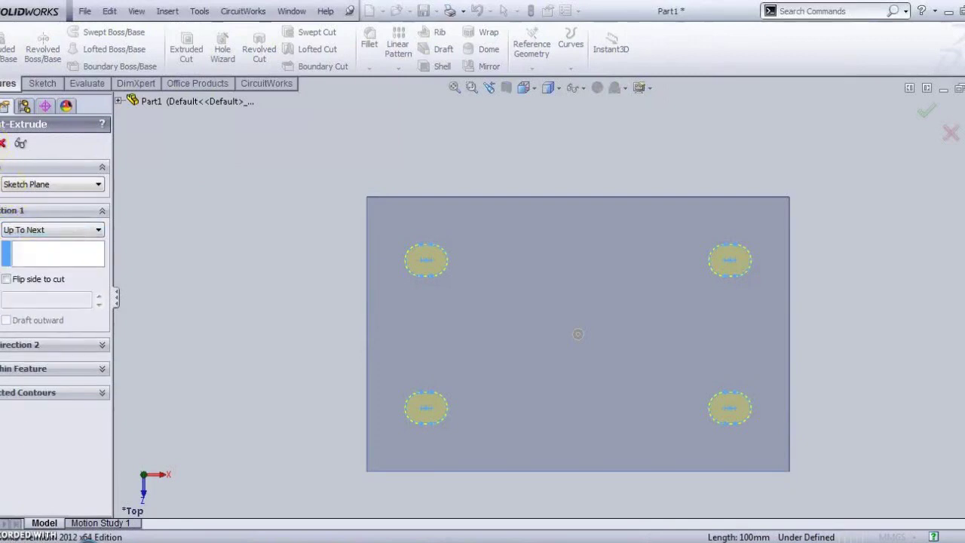
middle_drag(263, 271, 252, 254)
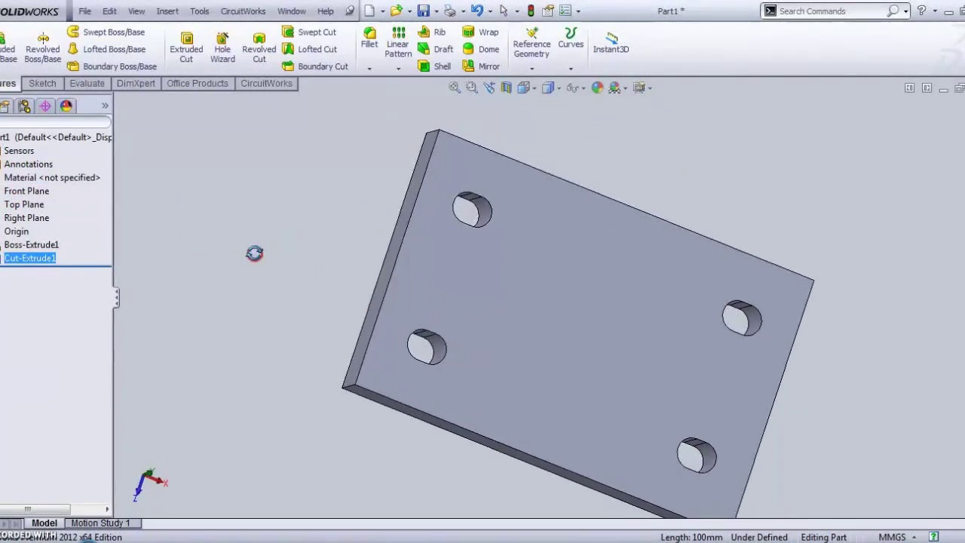
middle_drag(542, 186, 394, 532)
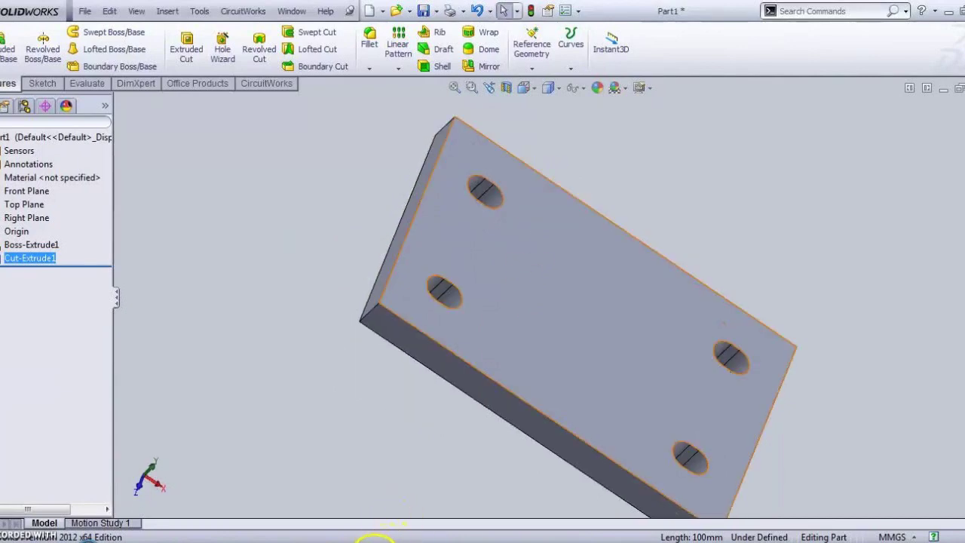
Switch to the PDF drawing in Adobe Acrobat Reader, examine the body's dimensions and sectioned general arrangement view, and return to SolidWorks
click(392, 538)
scroll(351, 416, up, 3)
scroll(355, 413, down, 5)
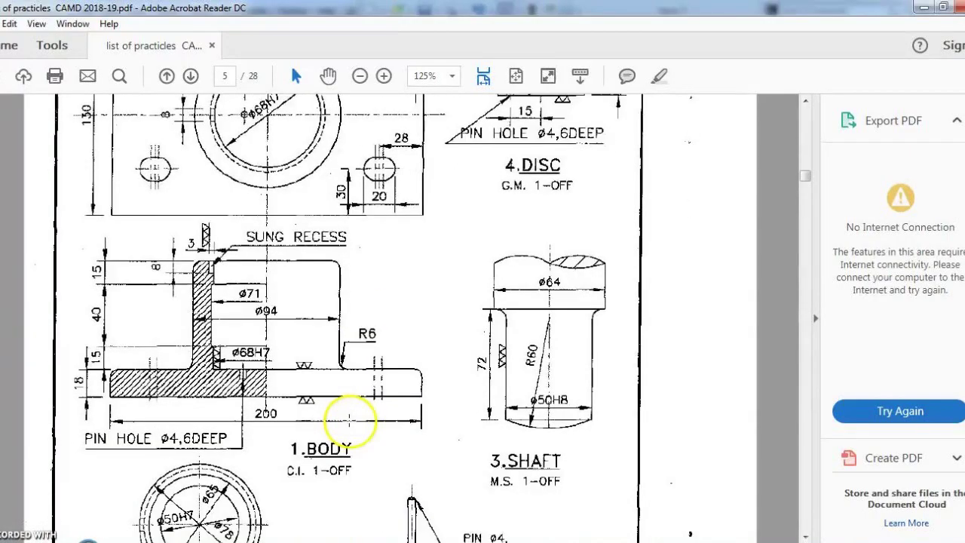
scroll(343, 418, up, 4)
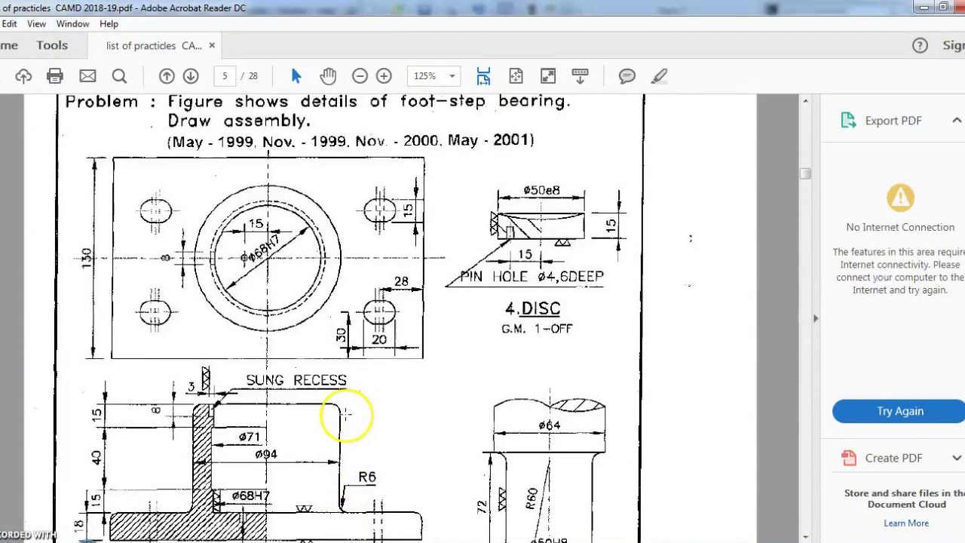
scroll(343, 413, down, 2)
scroll(343, 413, down, 15)
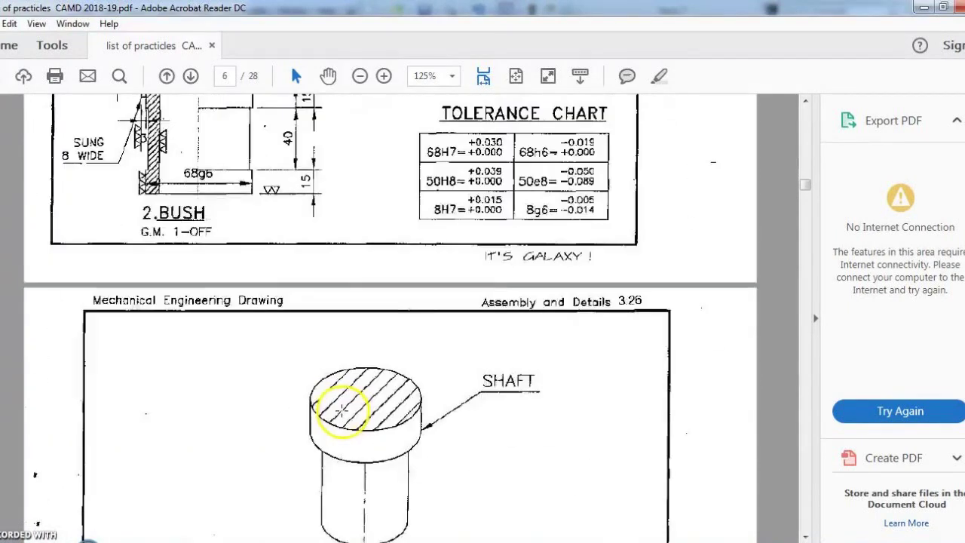
scroll(340, 412, down, 3)
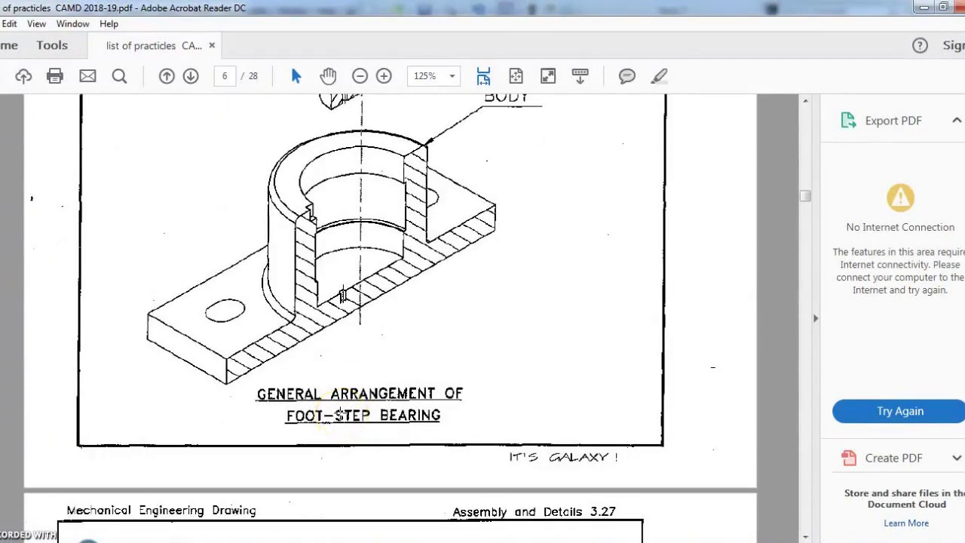
scroll(339, 412, up, 1)
scroll(339, 411, down, 3)
scroll(339, 411, up, 16)
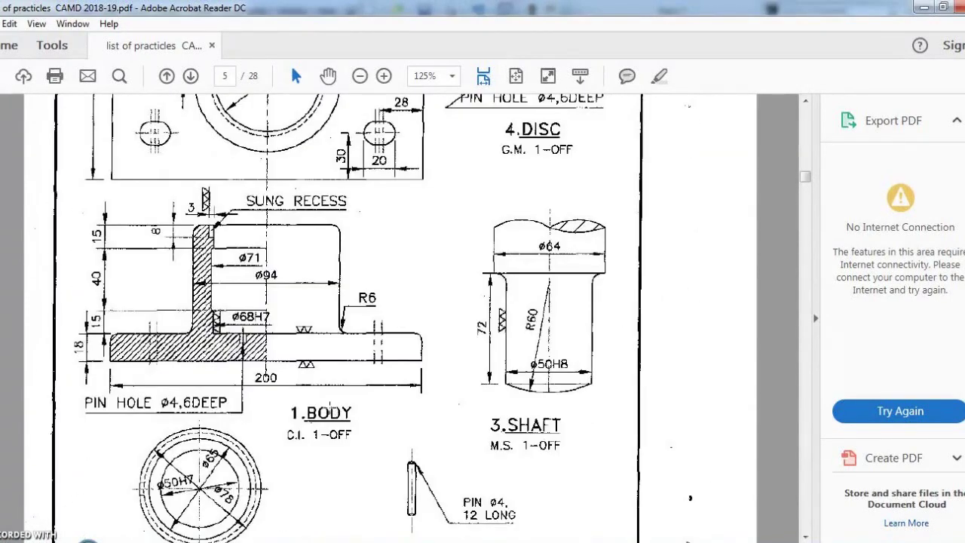
scroll(336, 411, up, 2)
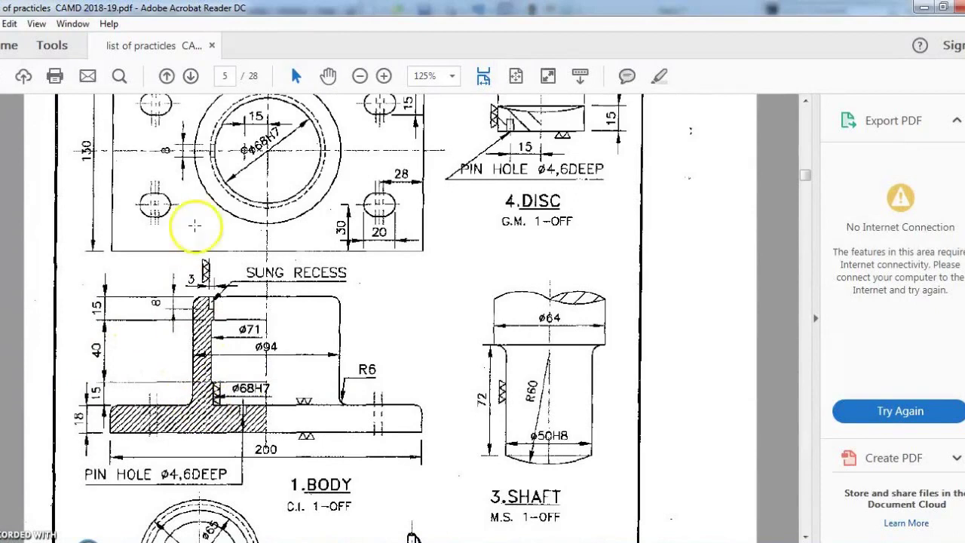
scroll(279, 491, down, 15)
scroll(281, 437, down, 6)
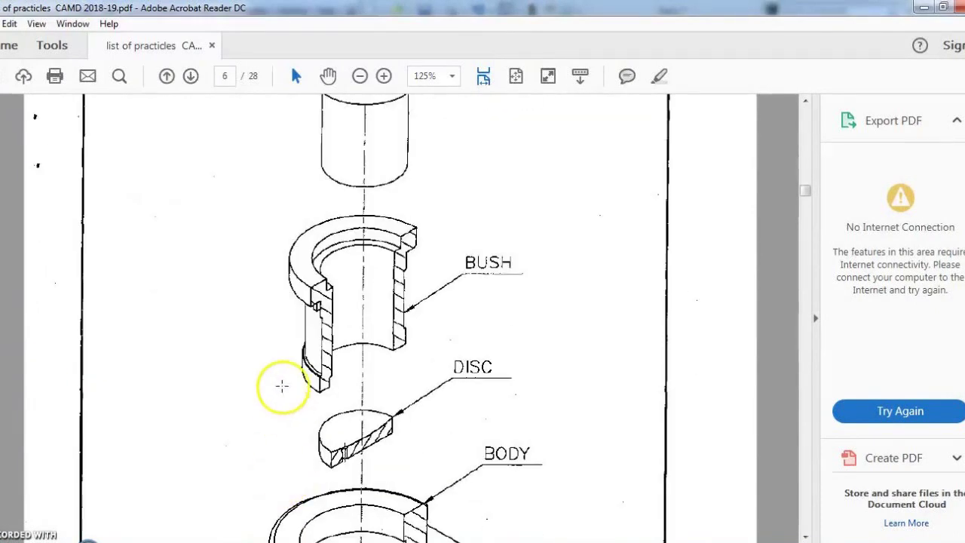
scroll(308, 295, down, 6)
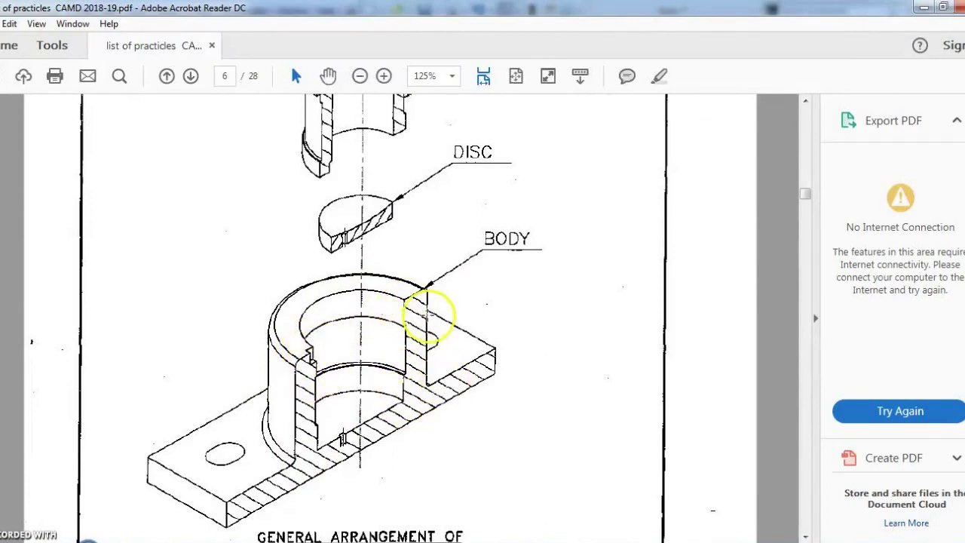
click(923, 7)
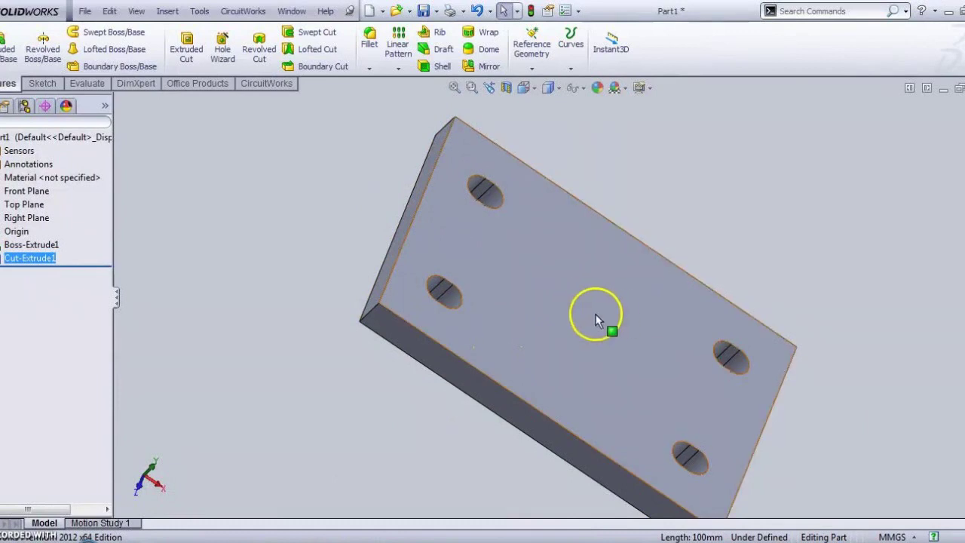
Start a new sketch on the Front Plane and orient the view normal to it
click(27, 192)
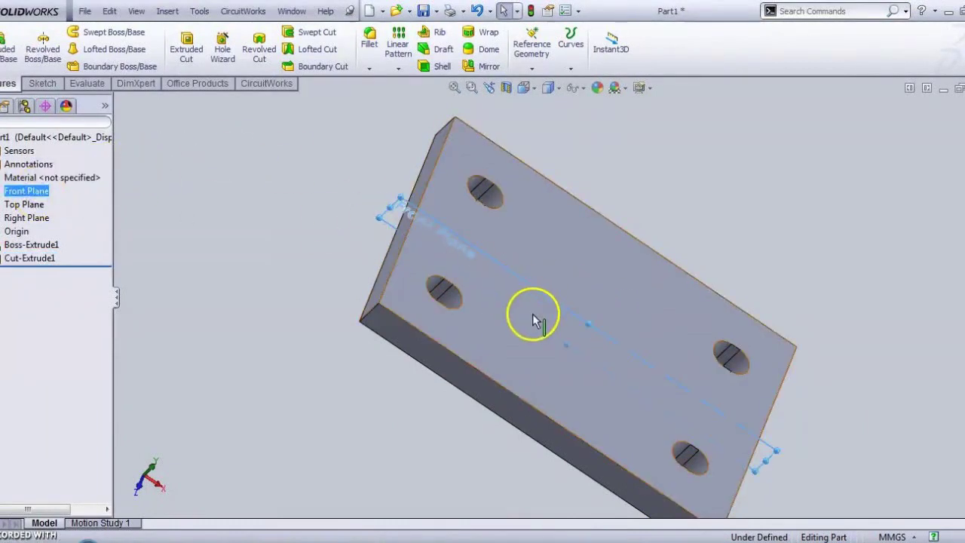
scroll(687, 316, down, 2)
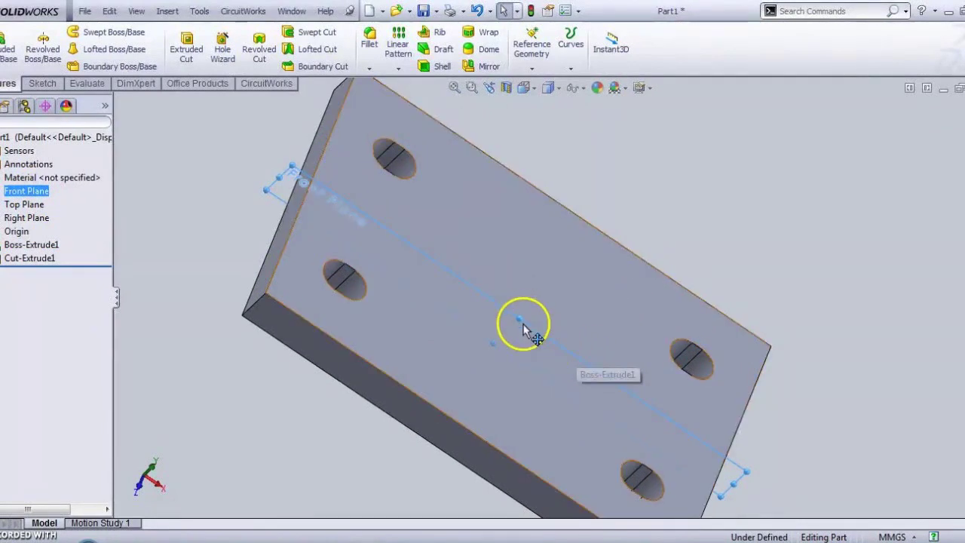
click(533, 92)
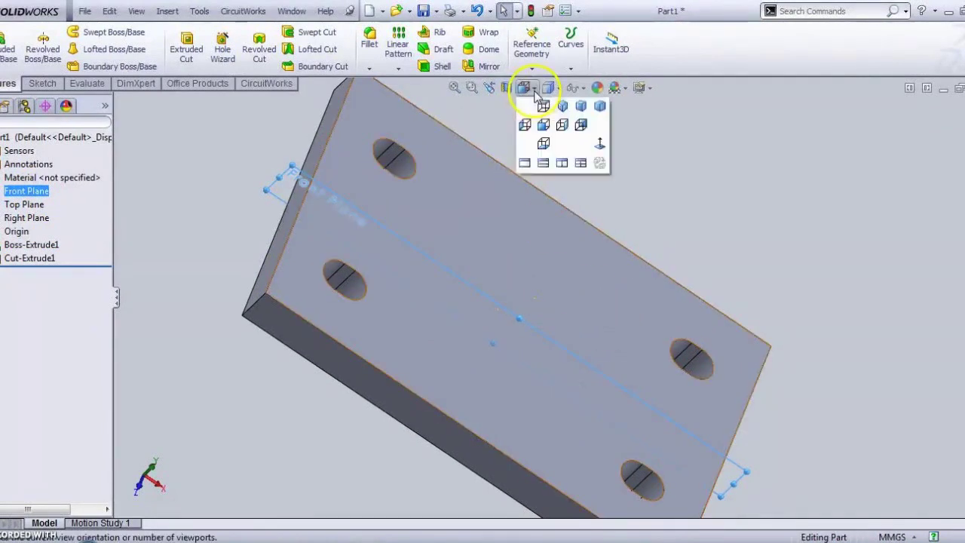
click(601, 148)
middle_drag(457, 226, 454, 386)
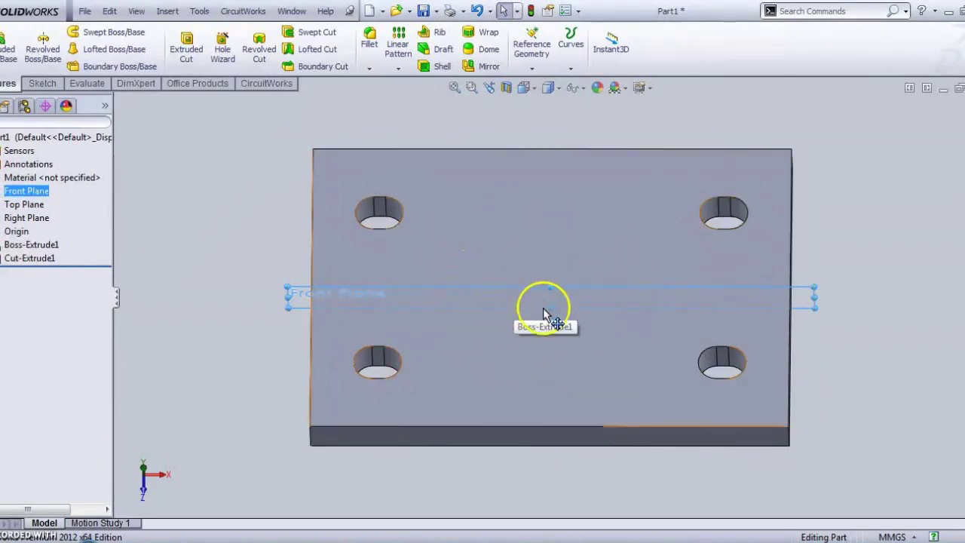
click(6, 218)
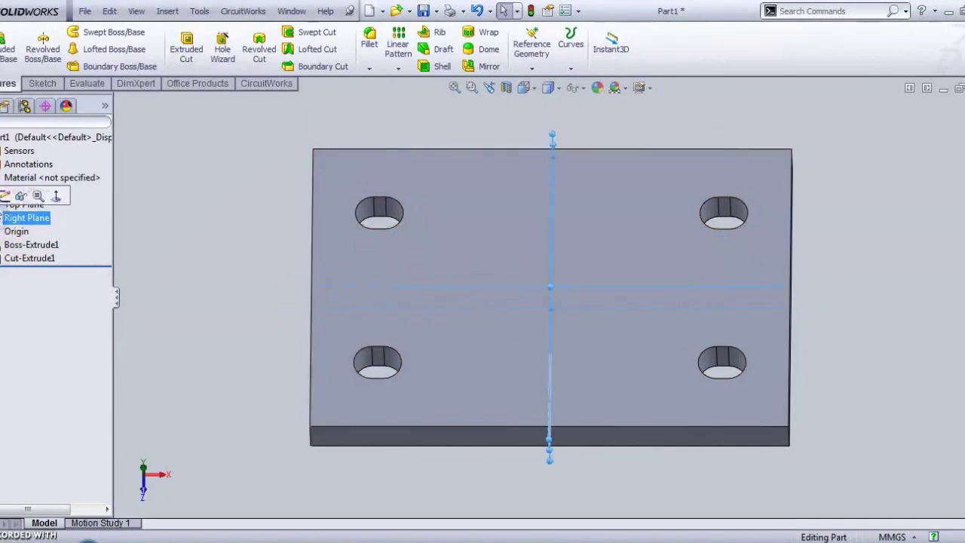
click(15, 191)
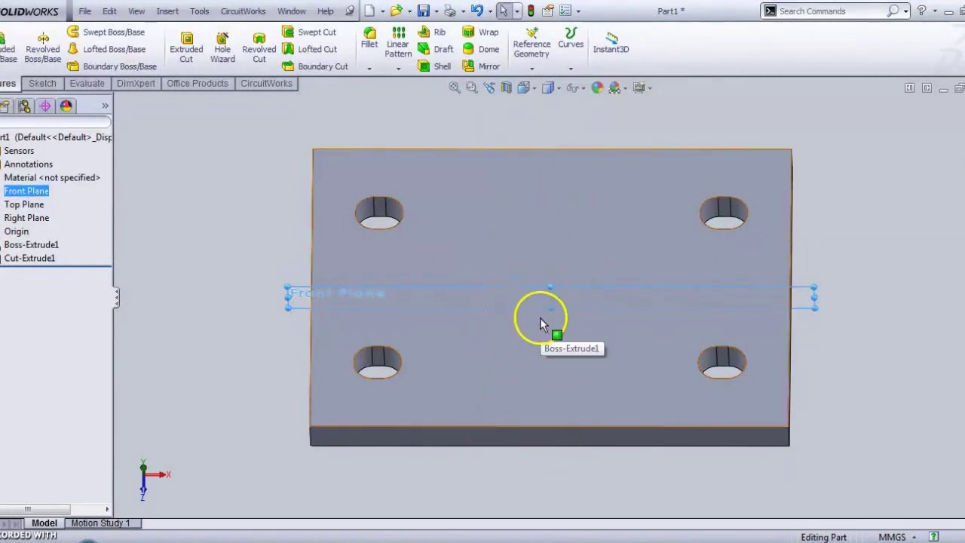
click(4, 190)
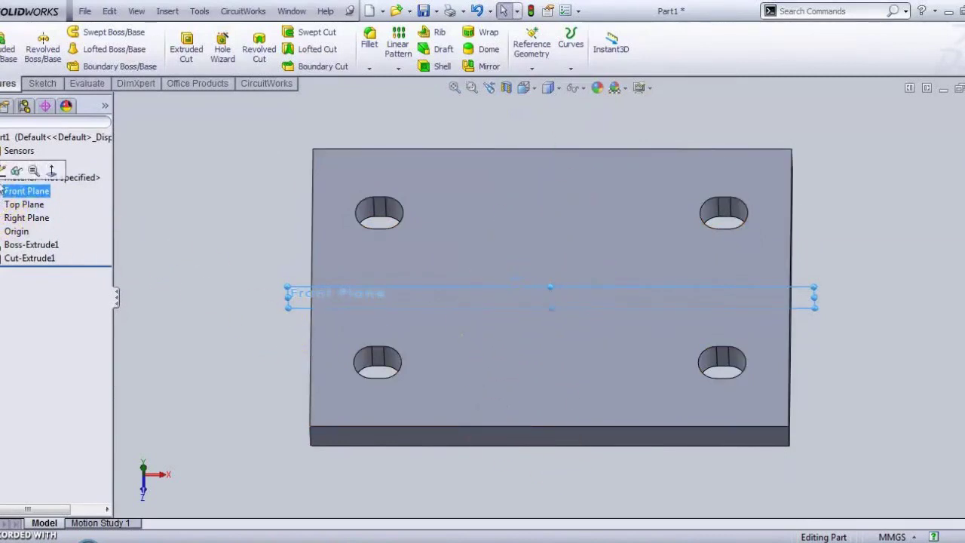
click(4, 170)
click(53, 170)
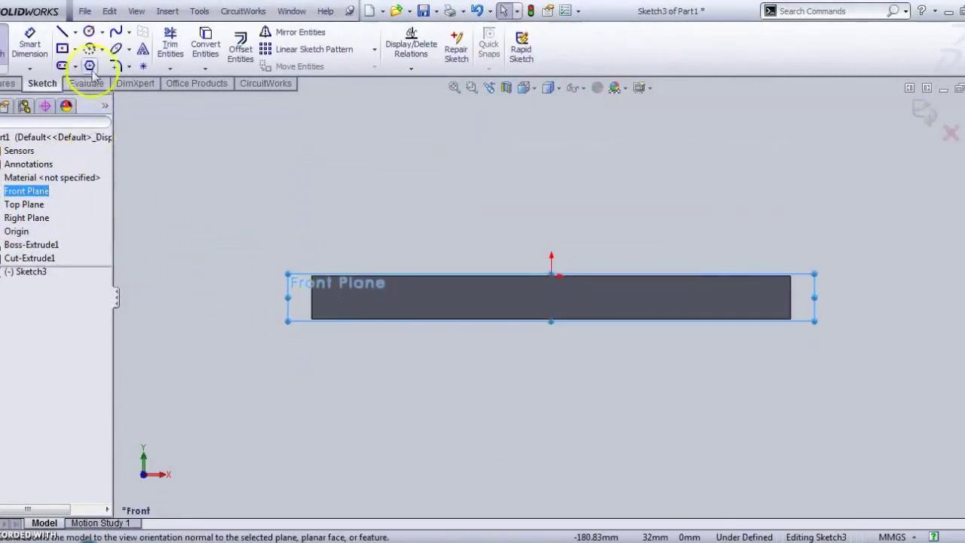
Sketch a vertical centreline about 112 mm long through the origin, extending above and below the plate
click(75, 32)
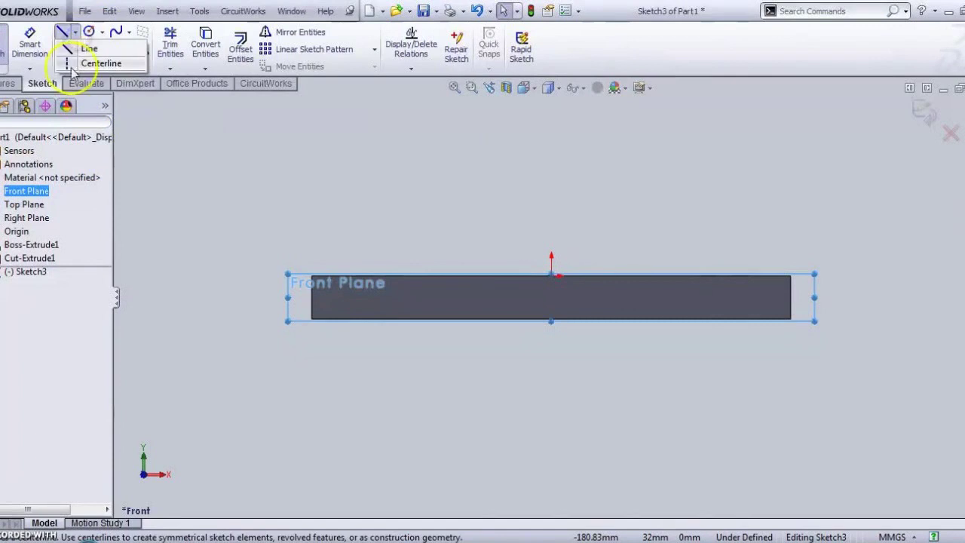
click(91, 61)
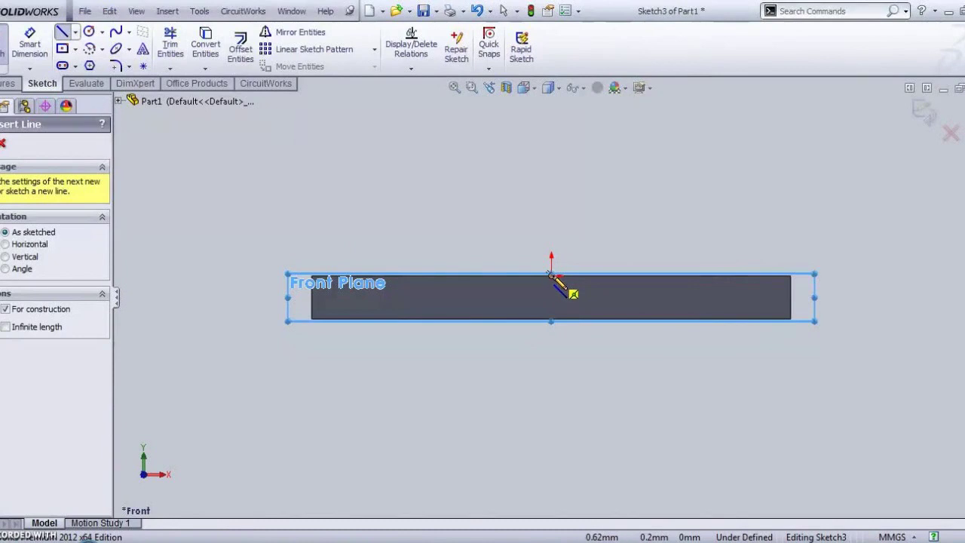
drag(551, 275, 551, 141)
click(551, 408)
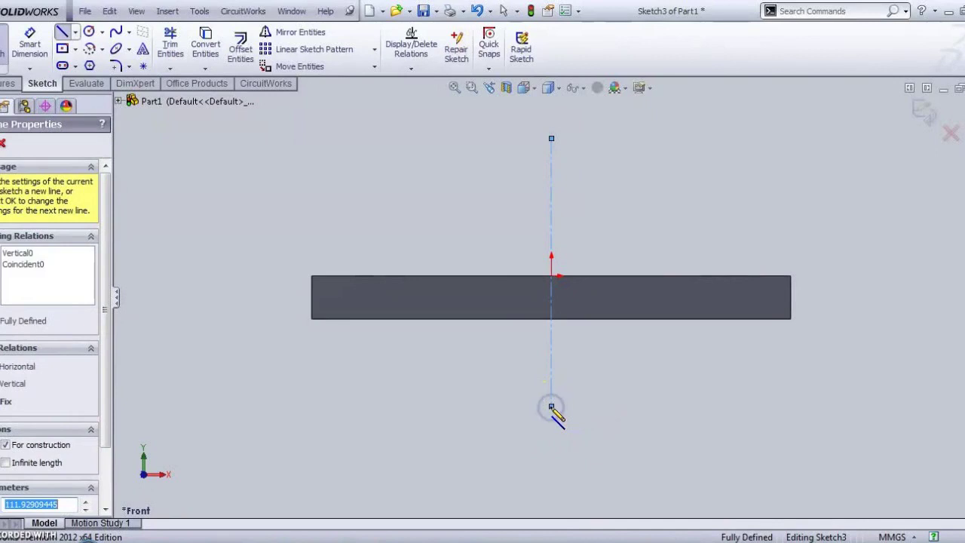
key(Escape)
Sketch a closed wall profile about 53 mm tall and 15 mm wide on the plate's upper edge, left of the centreline, with a shallow recess facing it
middle_drag(620, 301, 602, 398)
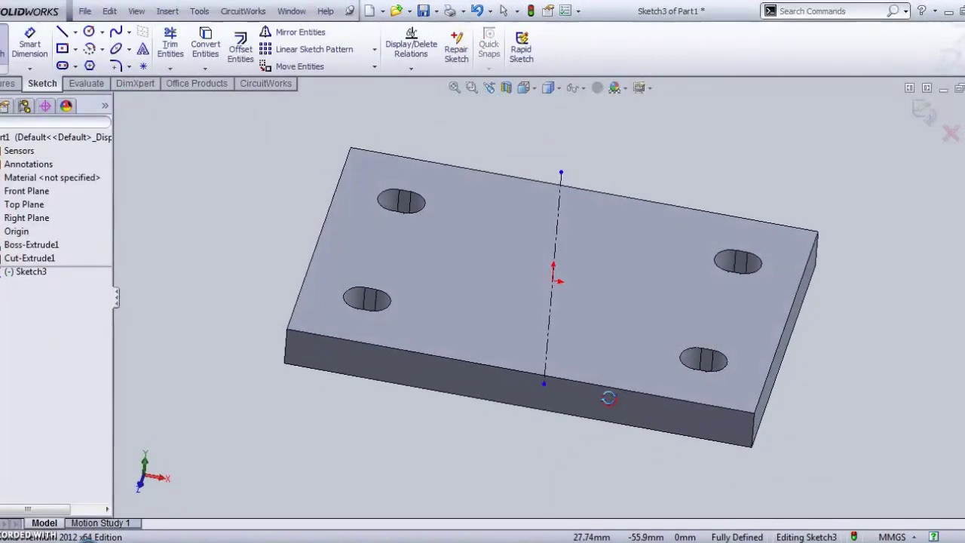
click(536, 89)
click(599, 143)
click(591, 193)
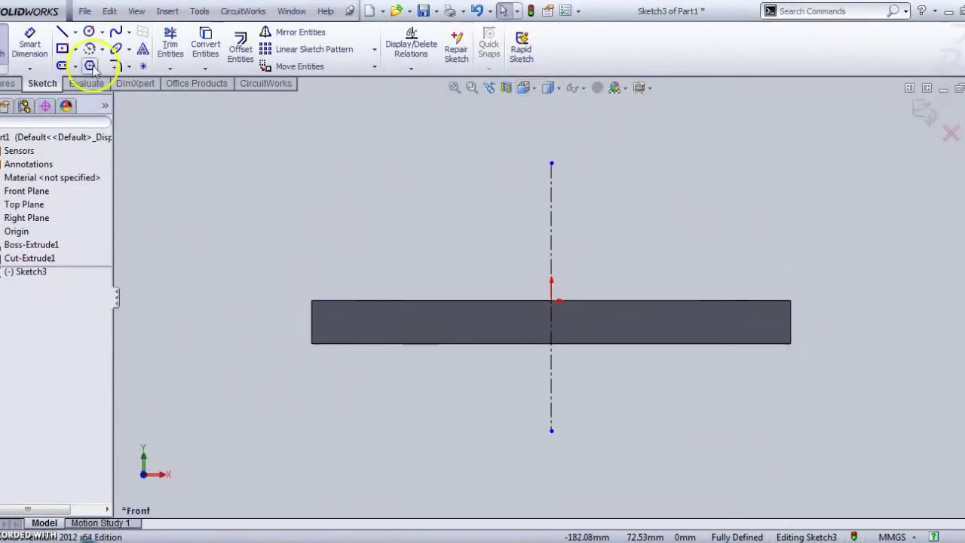
click(62, 34)
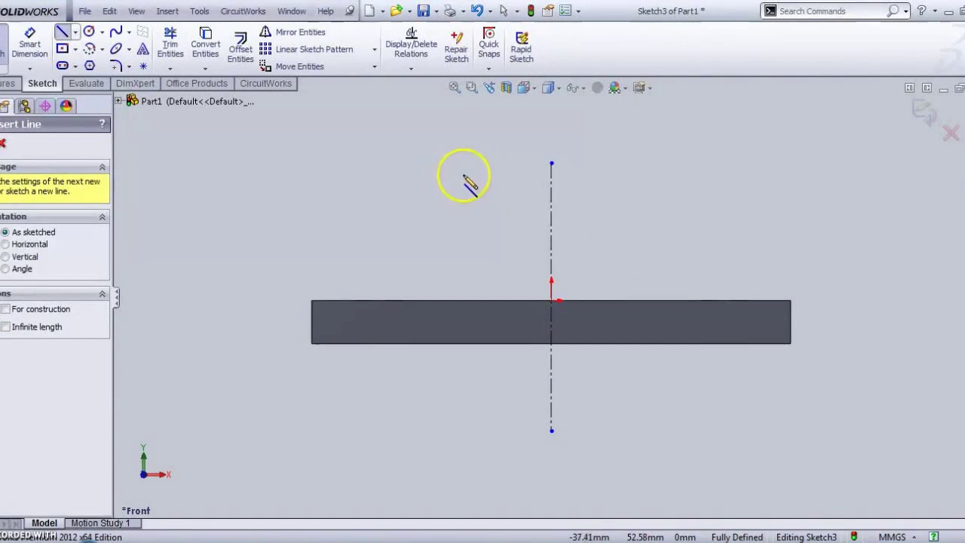
drag(458, 175, 458, 300)
click(494, 301)
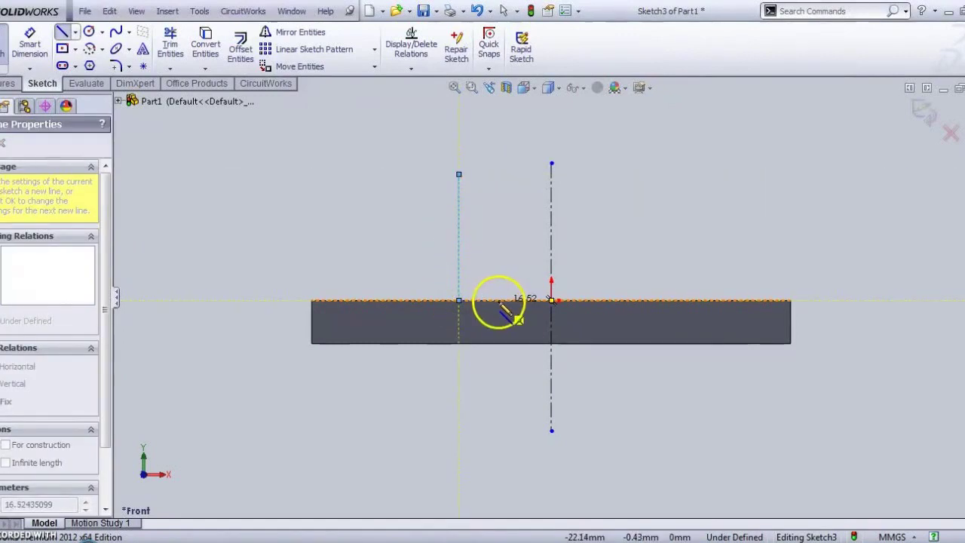
click(494, 259)
click(486, 257)
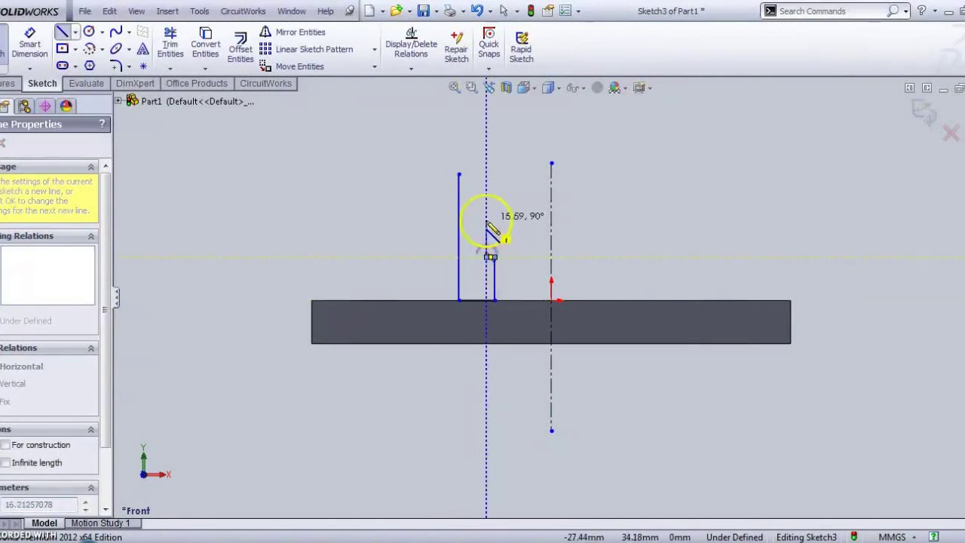
click(487, 205)
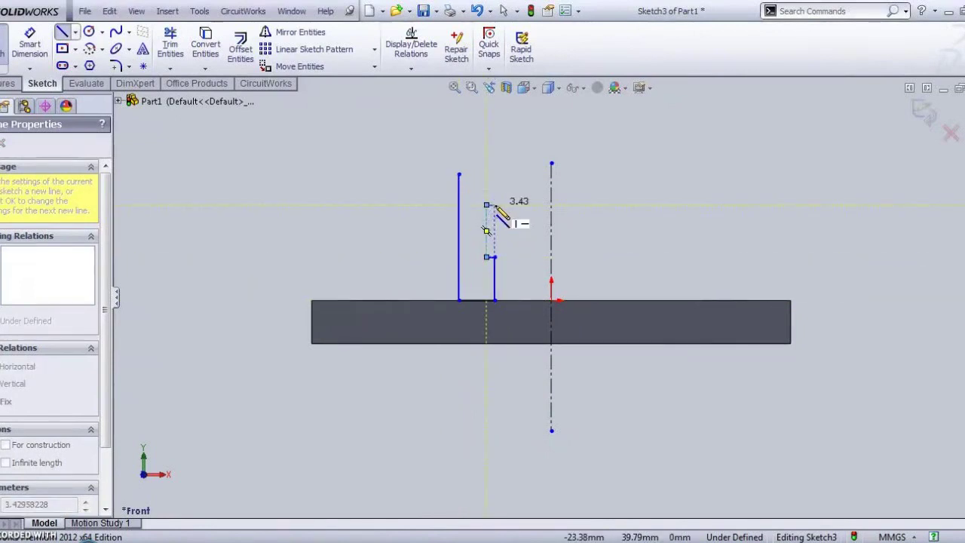
click(495, 204)
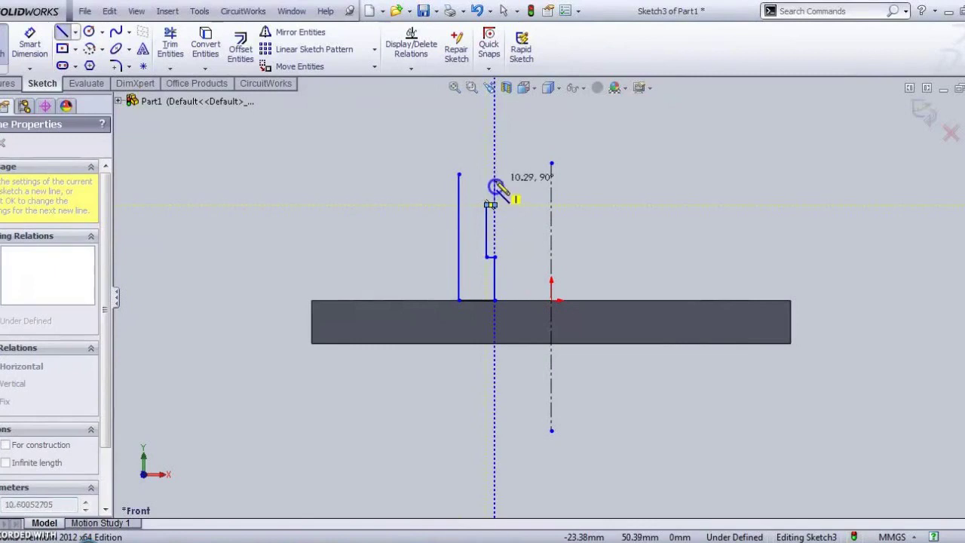
click(459, 174)
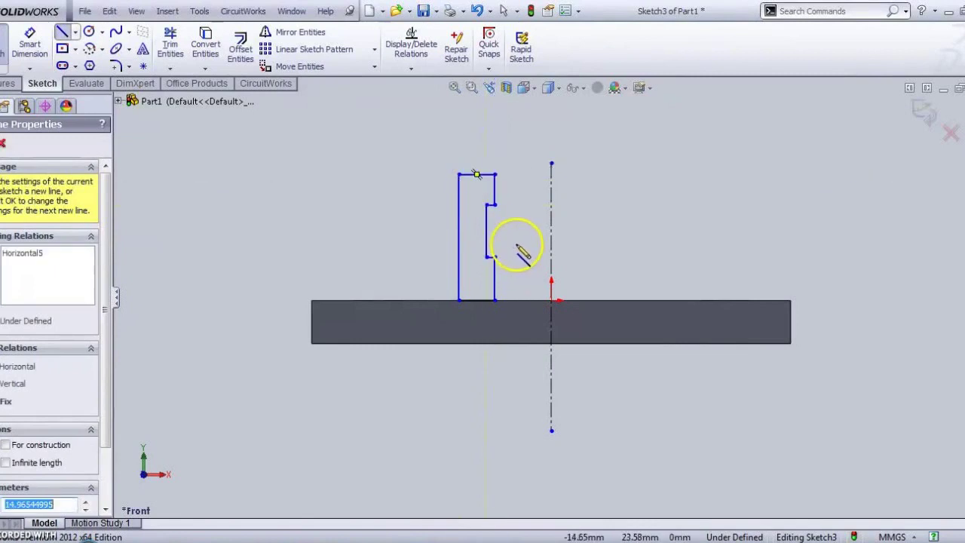
key(Escape)
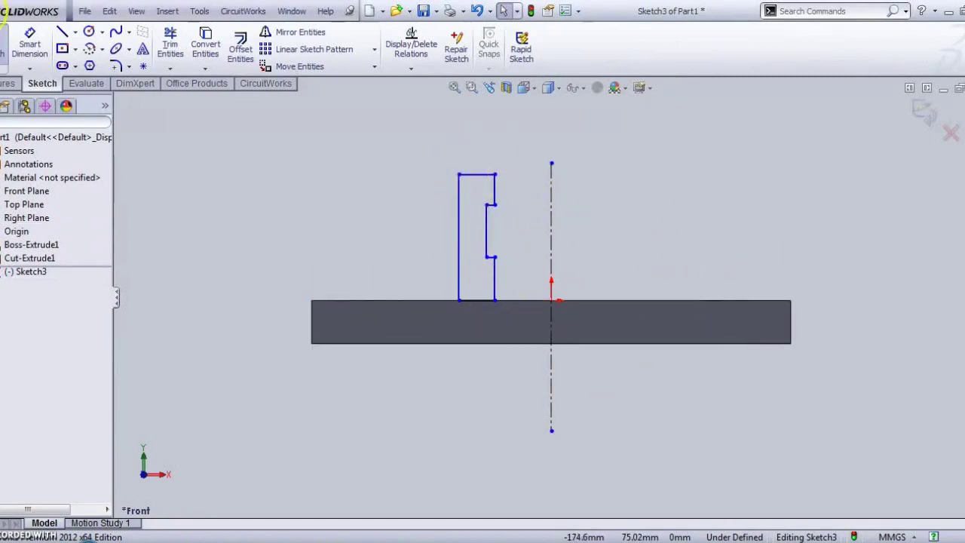
Dimension the profile's outer vertical line to a height of 60 mm
click(30, 45)
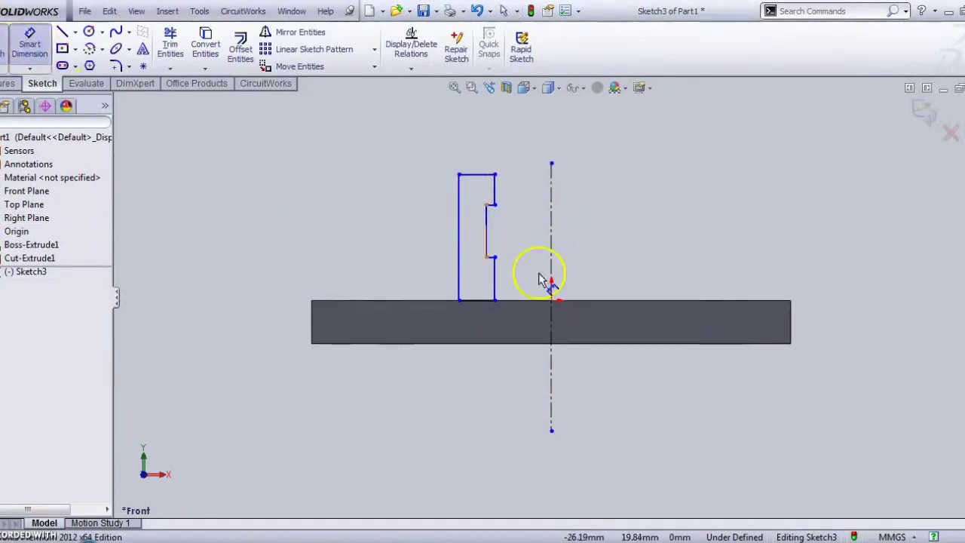
click(459, 260)
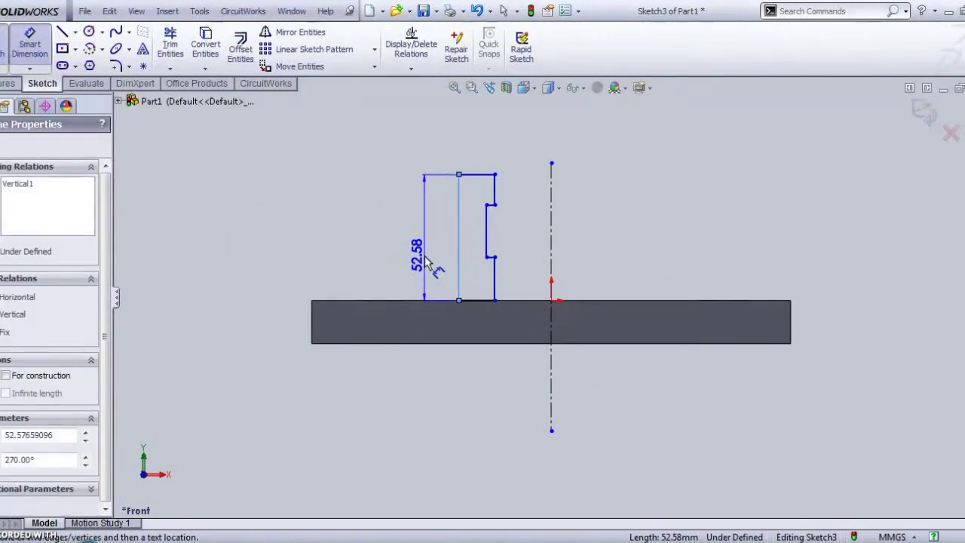
click(427, 262)
text(60)
key(Return)
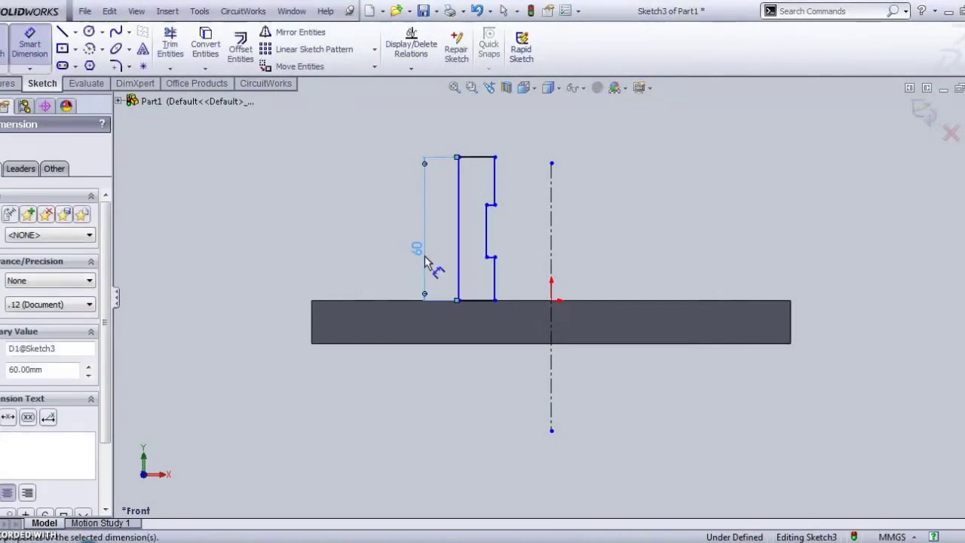
Dimension the inner vertical edges above and below the recess to 15 mm each
click(428, 217)
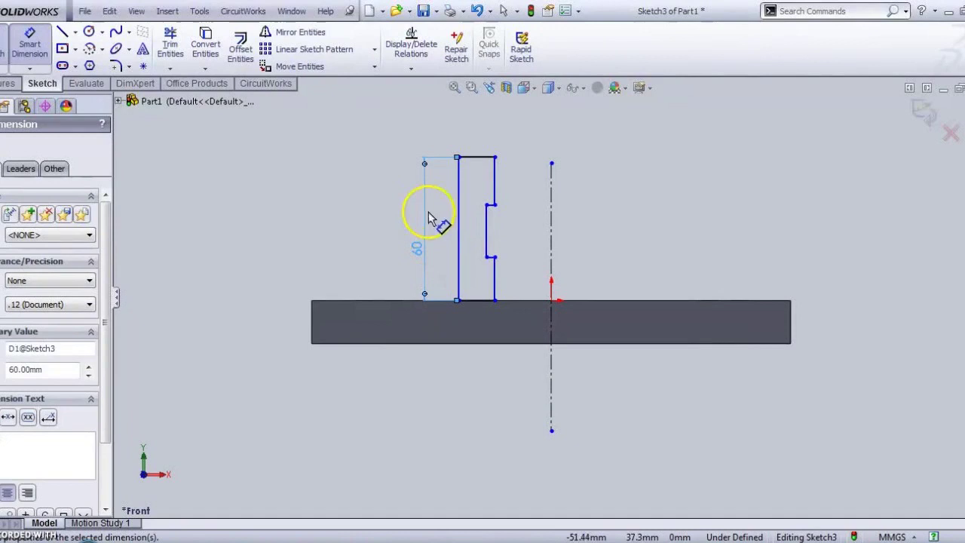
mouse_move(497, 184)
mouse_down()
mouse_move(430, 173)
mouse_move(370, 189)
mouse_up()
text(15)
key(Return)
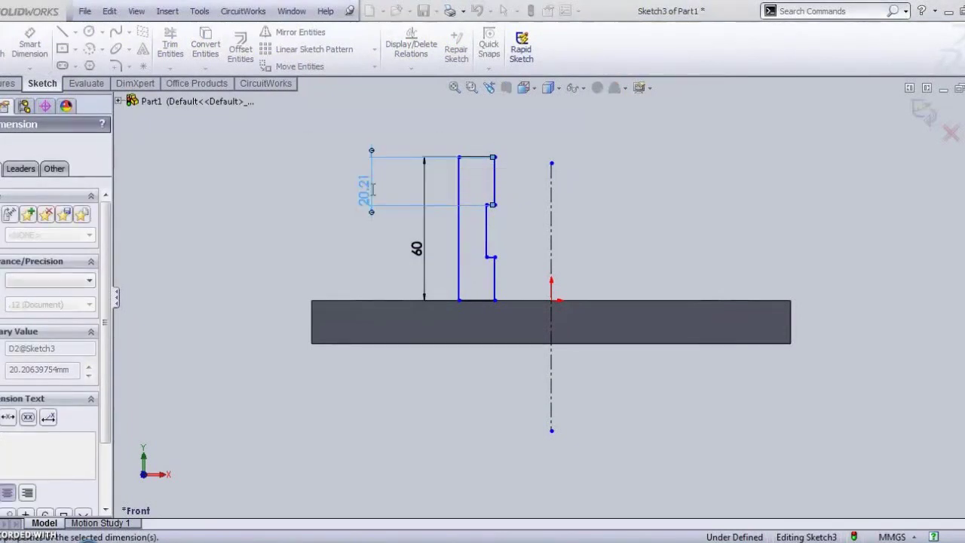
click(492, 280)
click(382, 284)
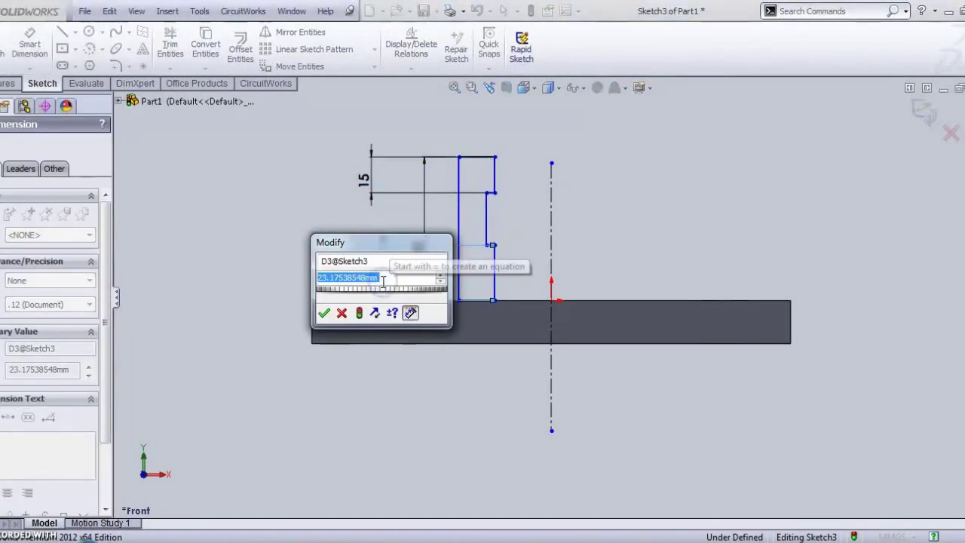
text(15)
key(Return)
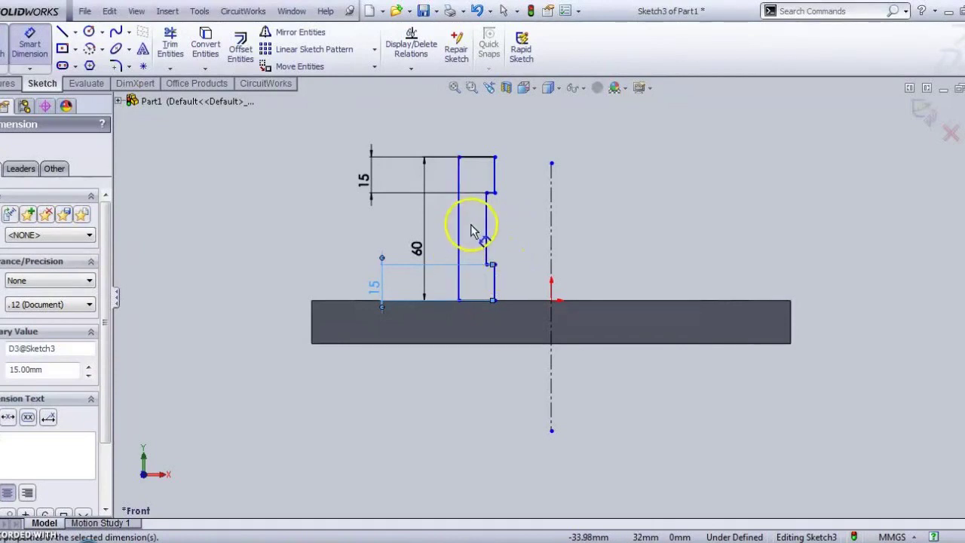
Dimension the distance from the recess's vertical line to the centreline as 35.5 mm
drag(489, 240, 550, 241)
click(551, 237)
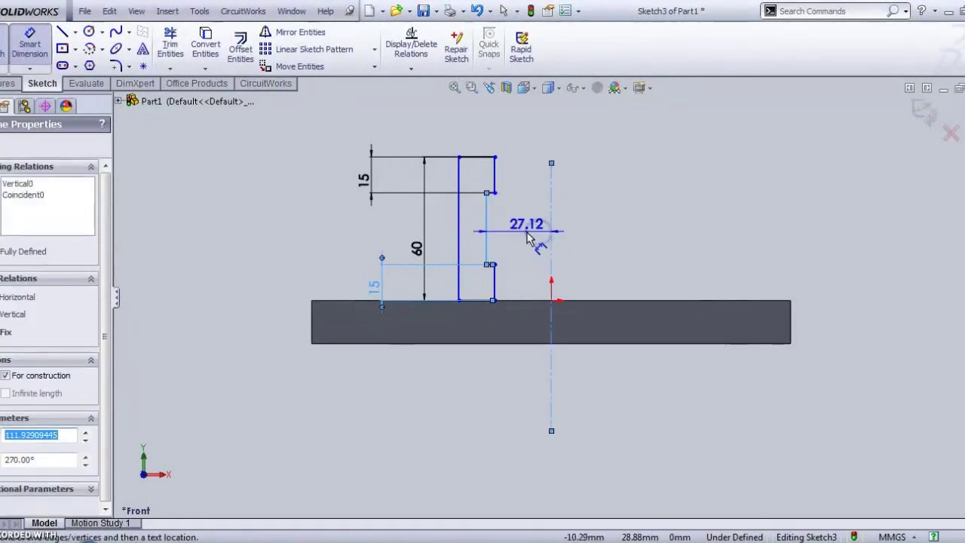
click(520, 226)
text(35.5)
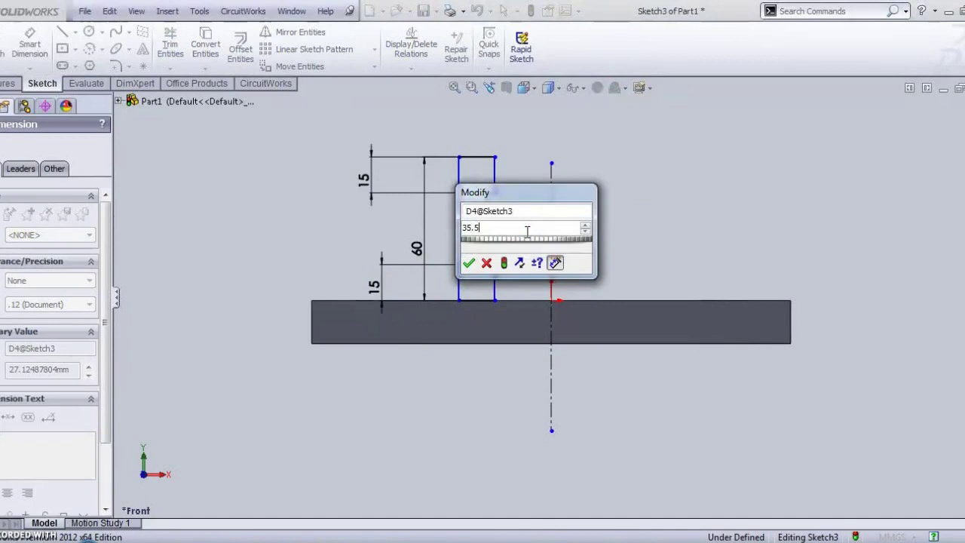
key(Return)
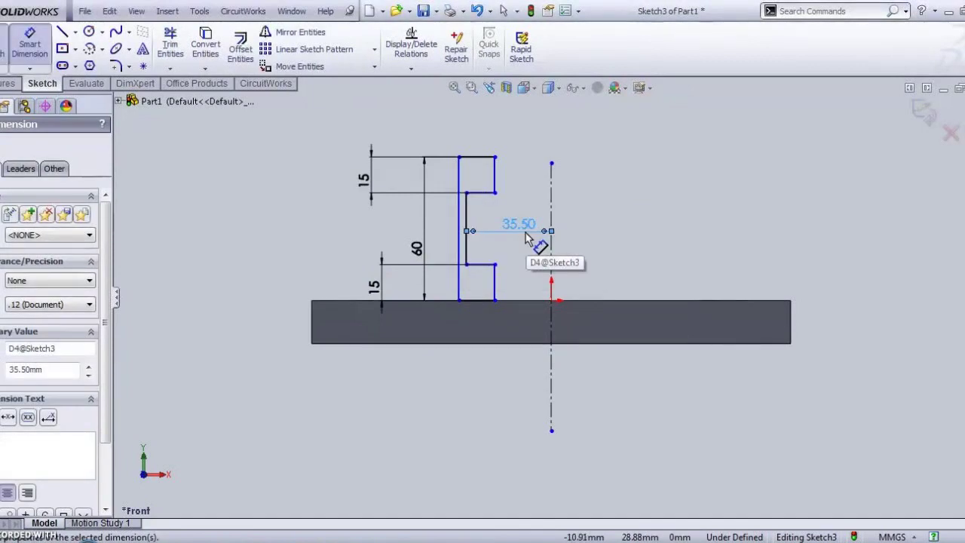
Dimension the distance from the profile's outer vertical line to the centreline as 49 mm
click(459, 177)
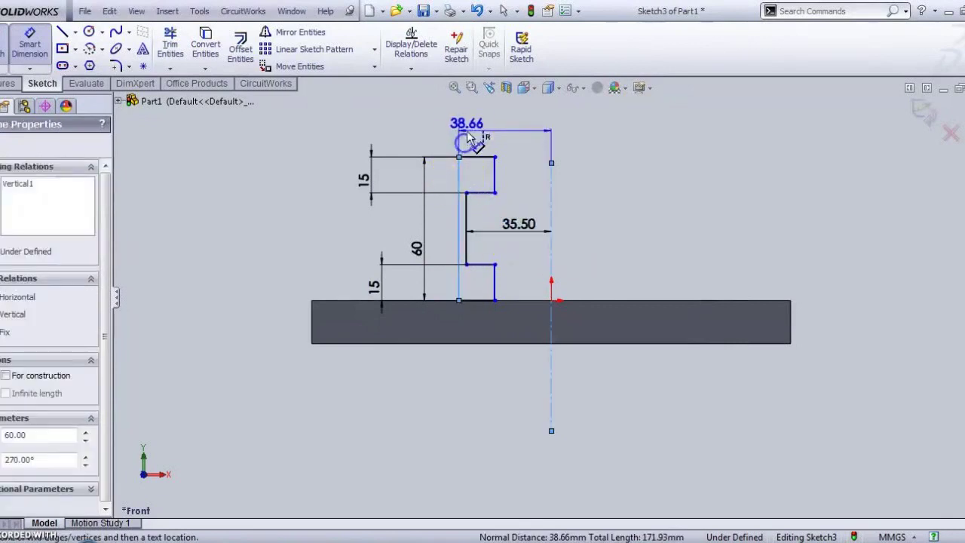
click(517, 130)
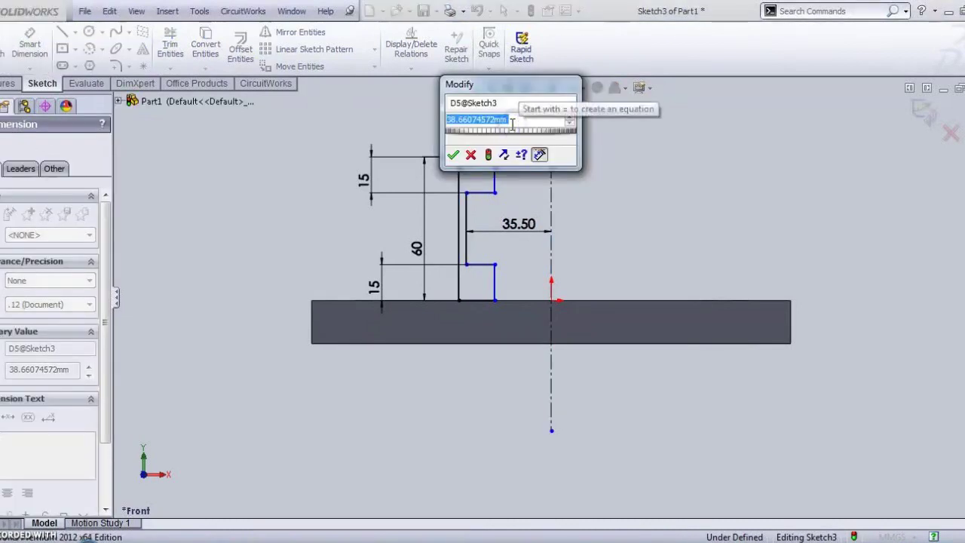
text(49)
key(Return)
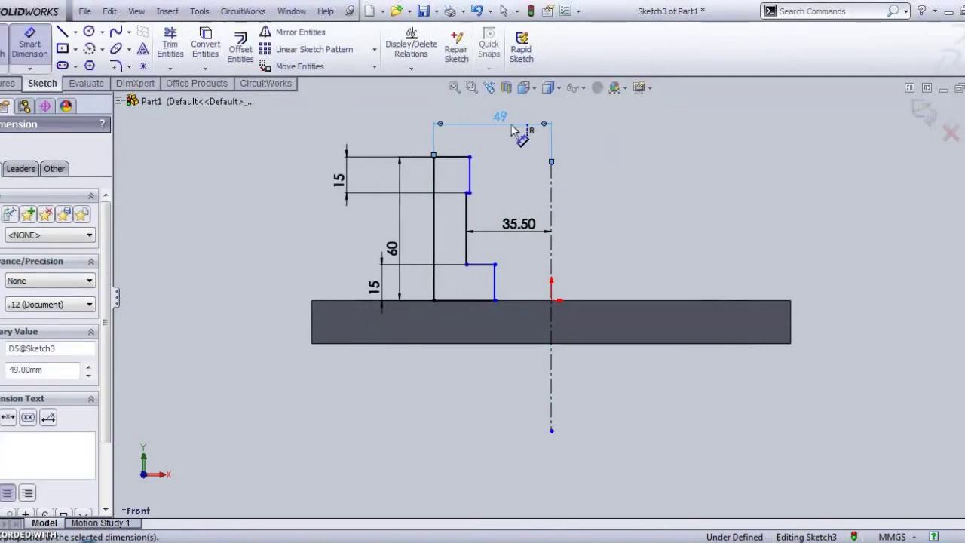
Dimension the upper and lower inner edges of the profile to 34 mm from the centreline
click(467, 176)
click(493, 175)
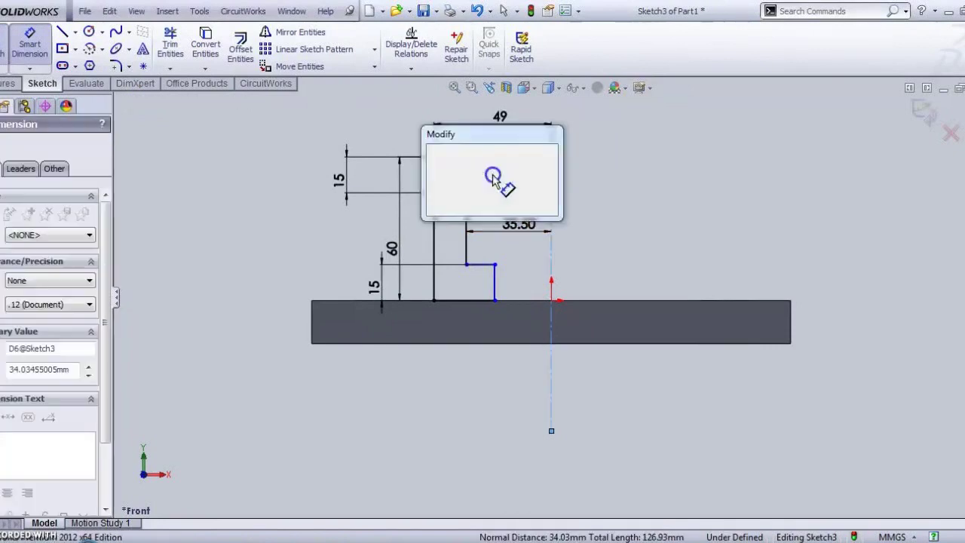
text(34)
key(Return)
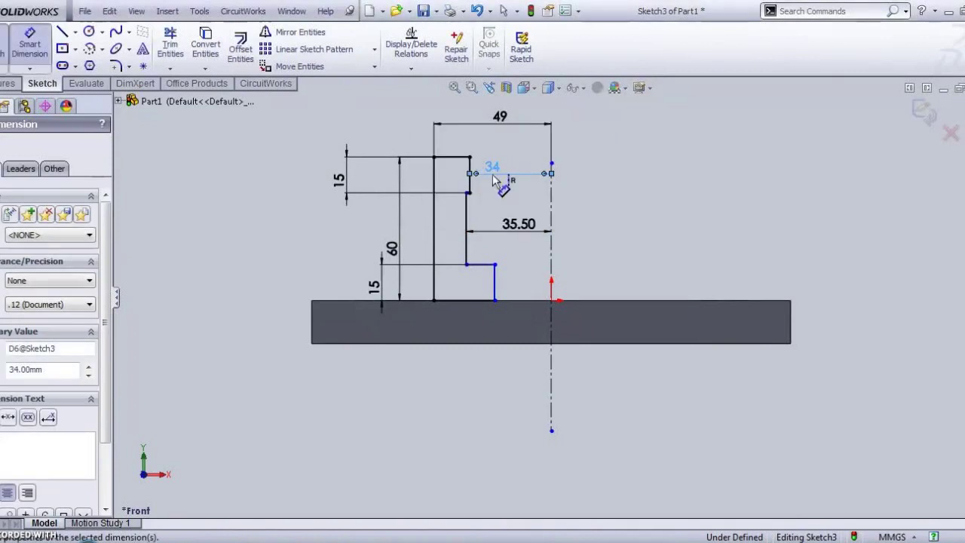
click(495, 292)
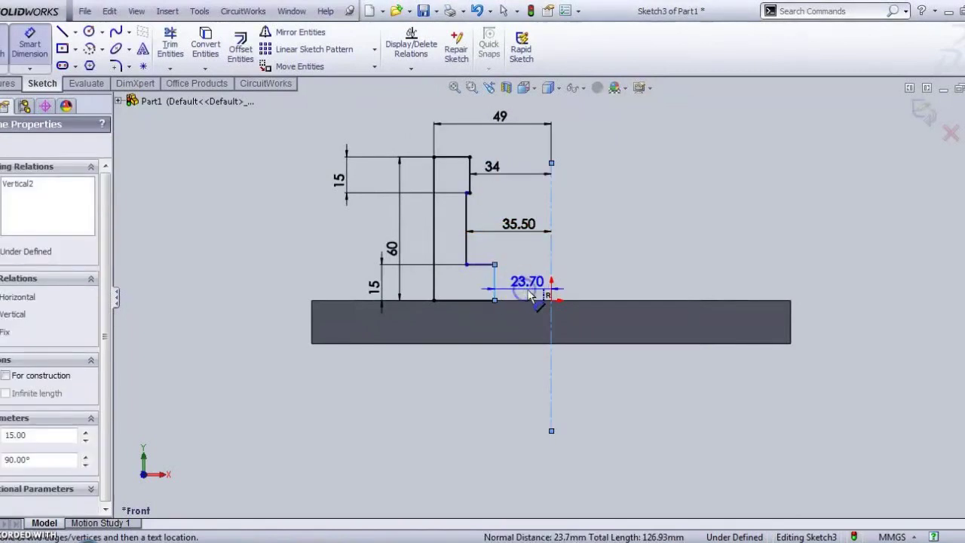
click(525, 289)
text(34)
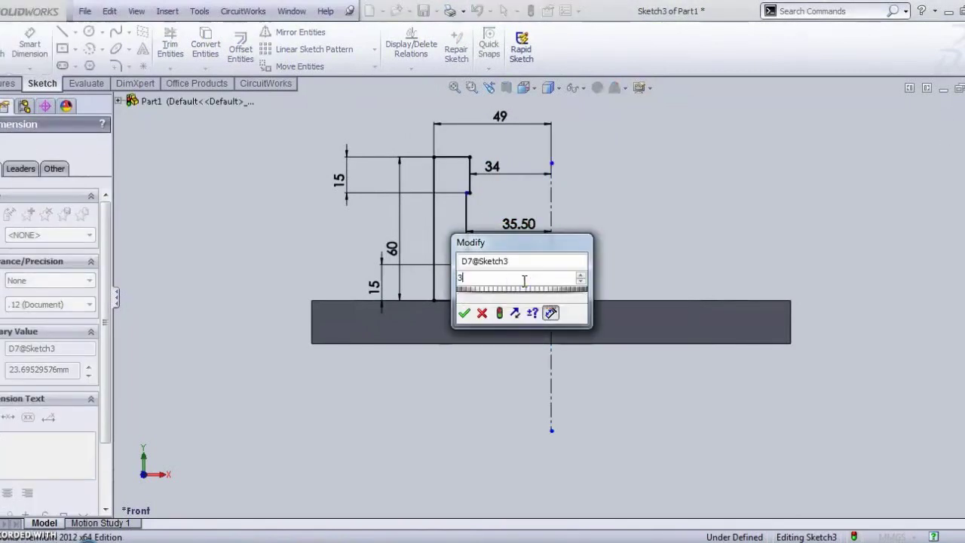
key(Return)
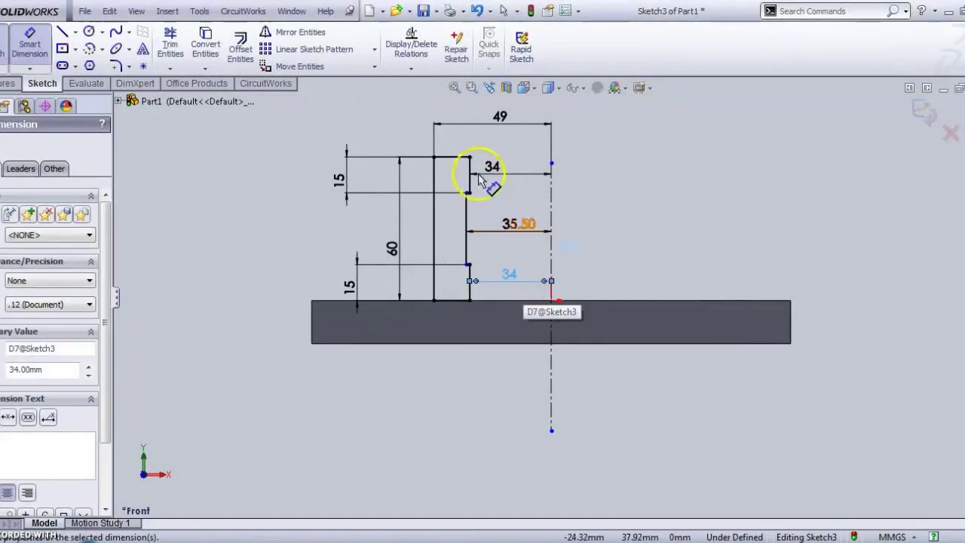
Exit the sketch and revolve the profile 360 degrees about the vertical centreline as a boss merged with the base plate
scroll(476, 218, down, 4)
scroll(486, 267, down, 3)
scroll(503, 368, up, 5)
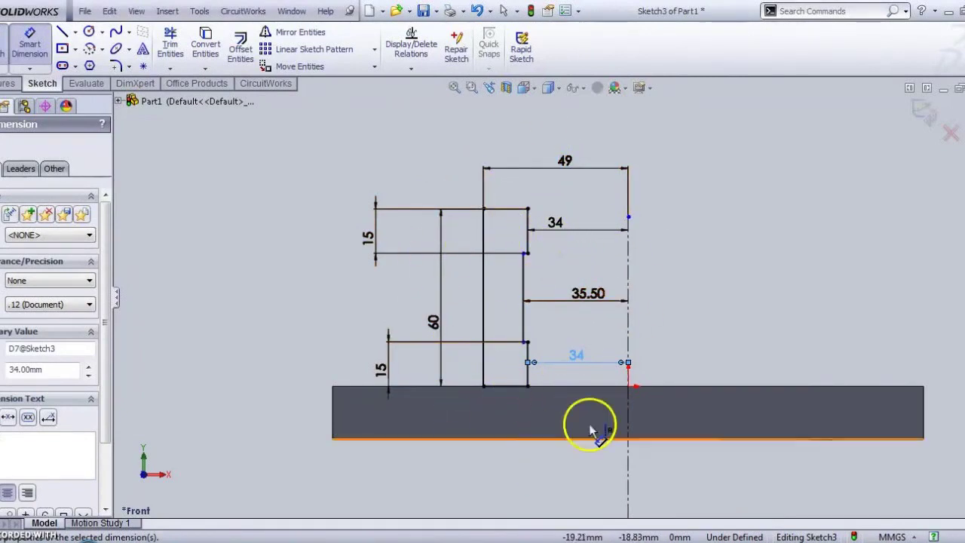
scroll(525, 271, down, 5)
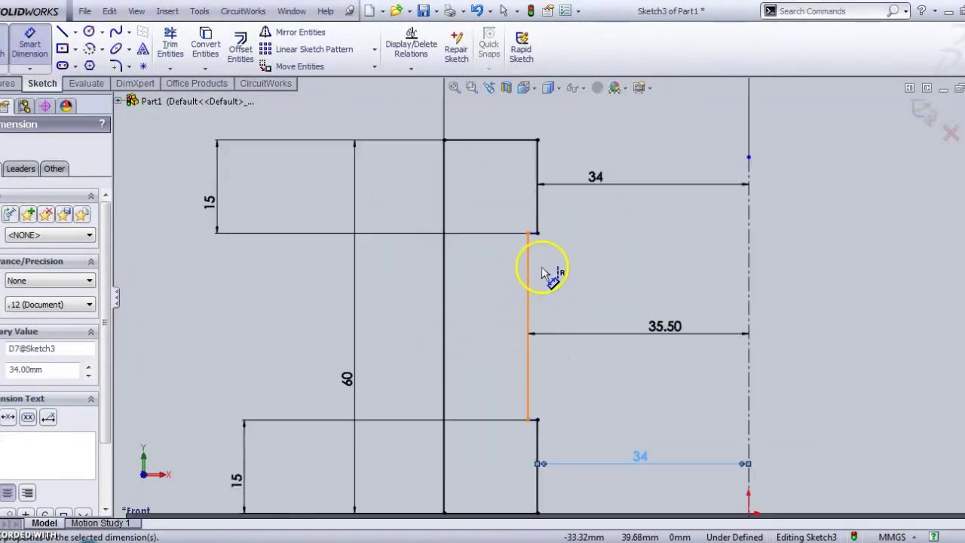
scroll(525, 264, up, 4)
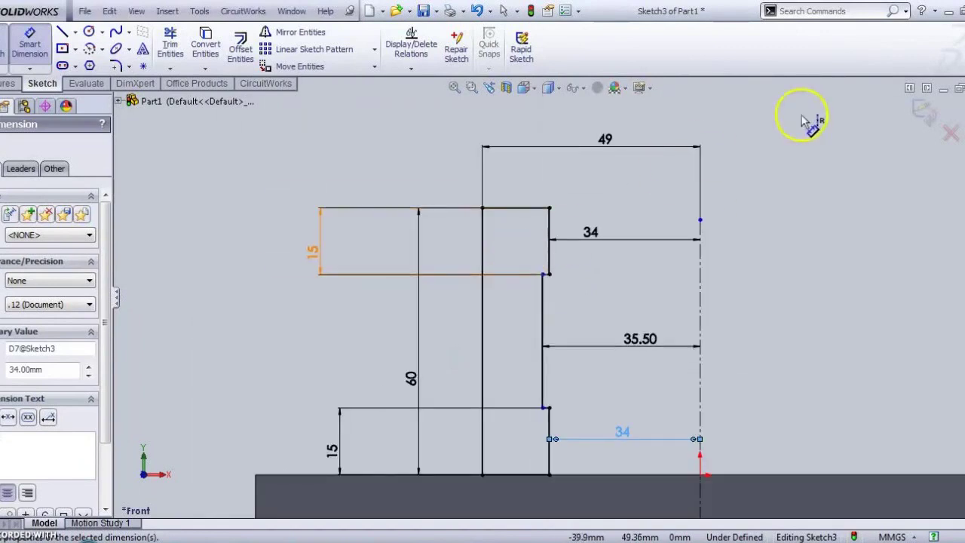
click(918, 111)
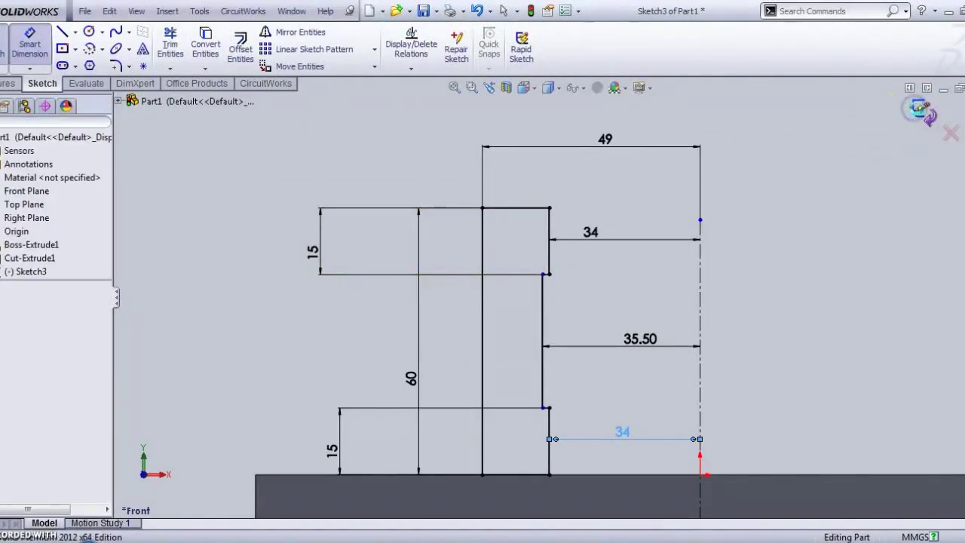
scroll(527, 317, up, 6)
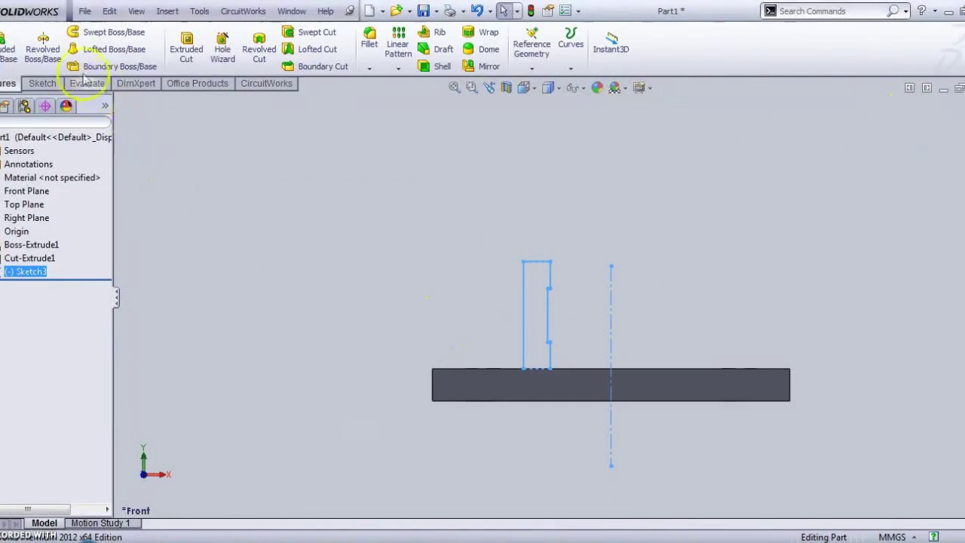
click(43, 55)
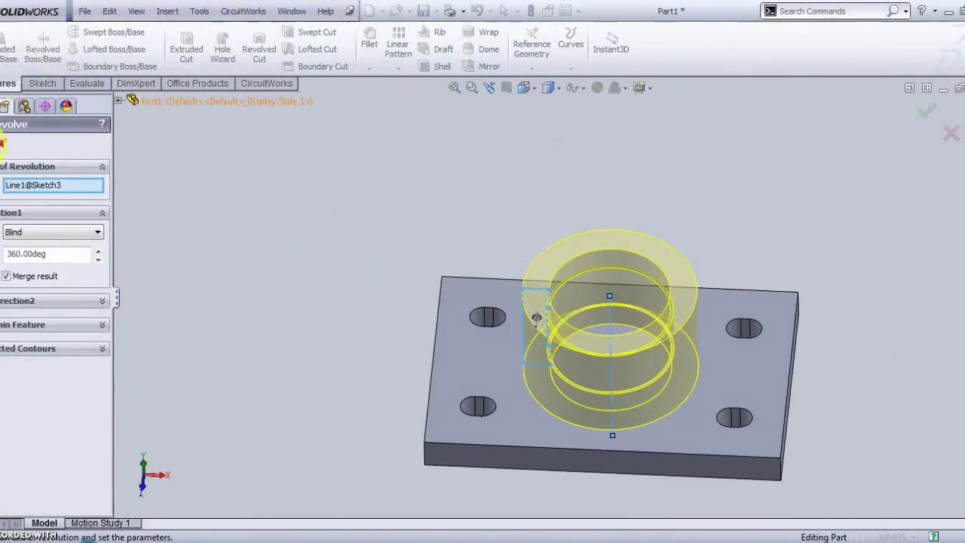
click(6, 142)
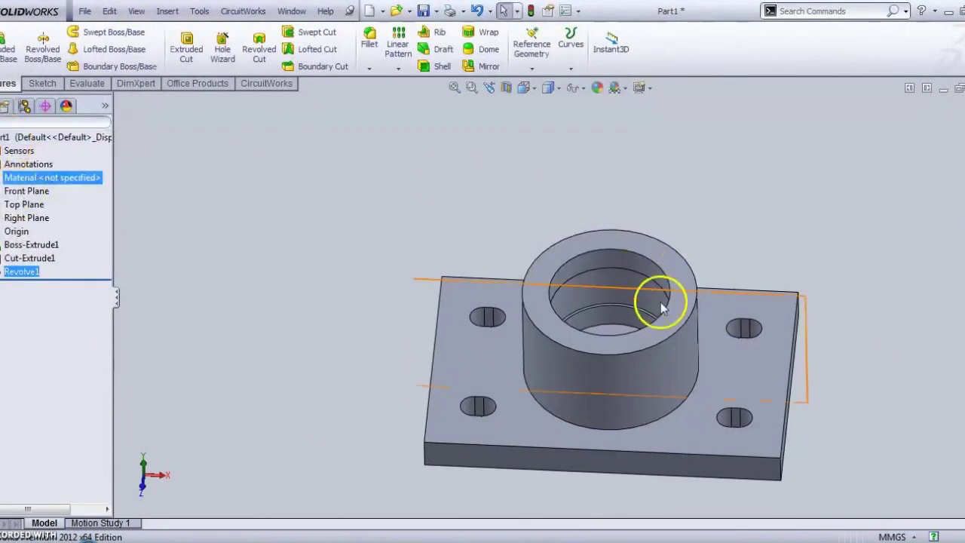
middle_drag(699, 317, 738, 140)
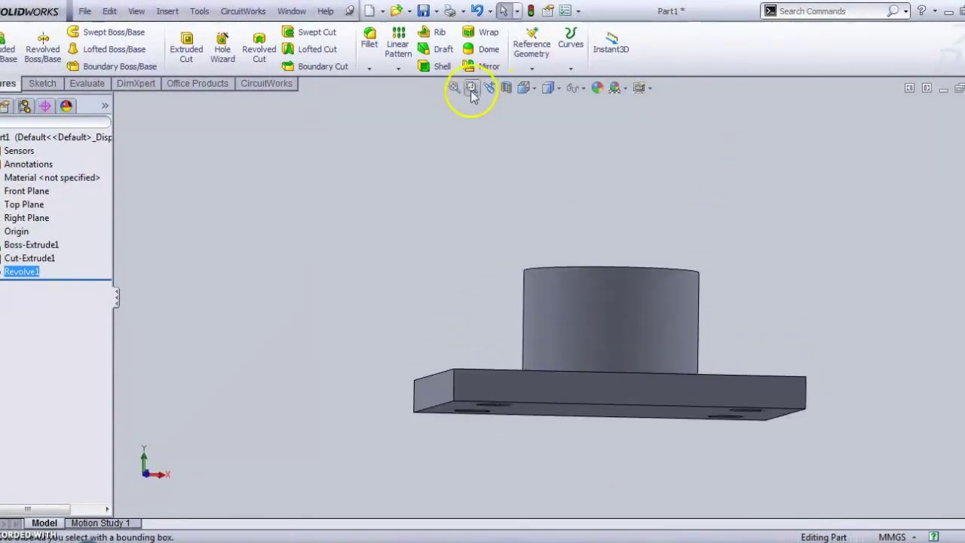
Section the part along the Front Plane and view the cut body from the front
click(505, 88)
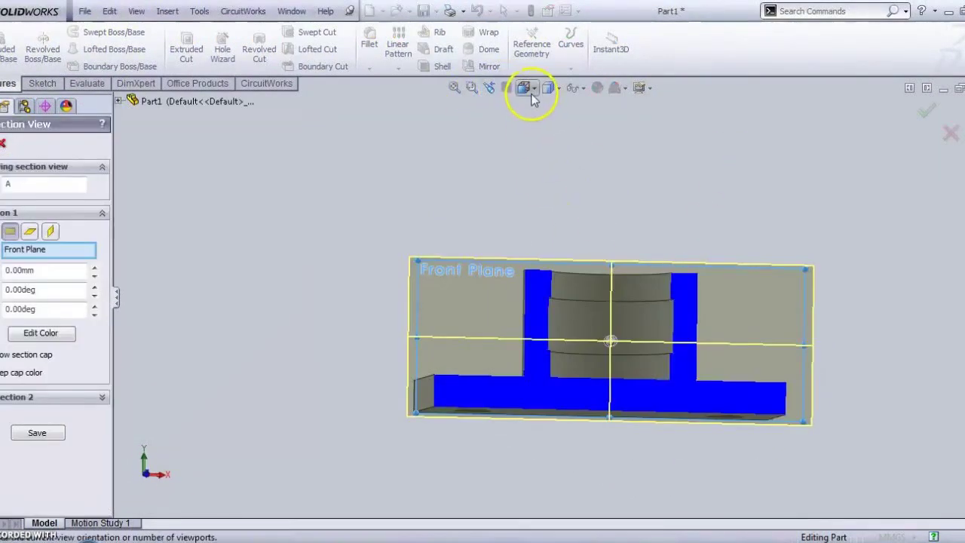
click(523, 87)
click(598, 155)
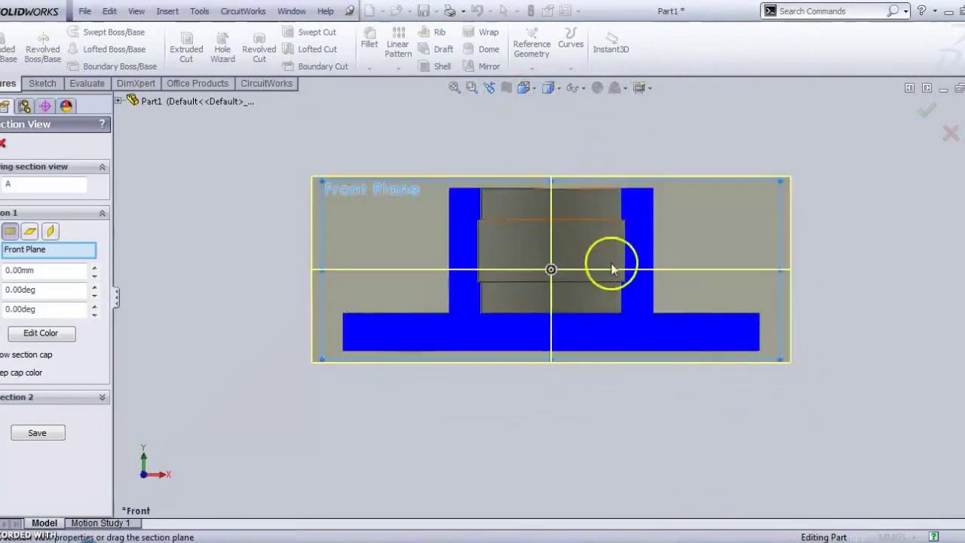
click(926, 112)
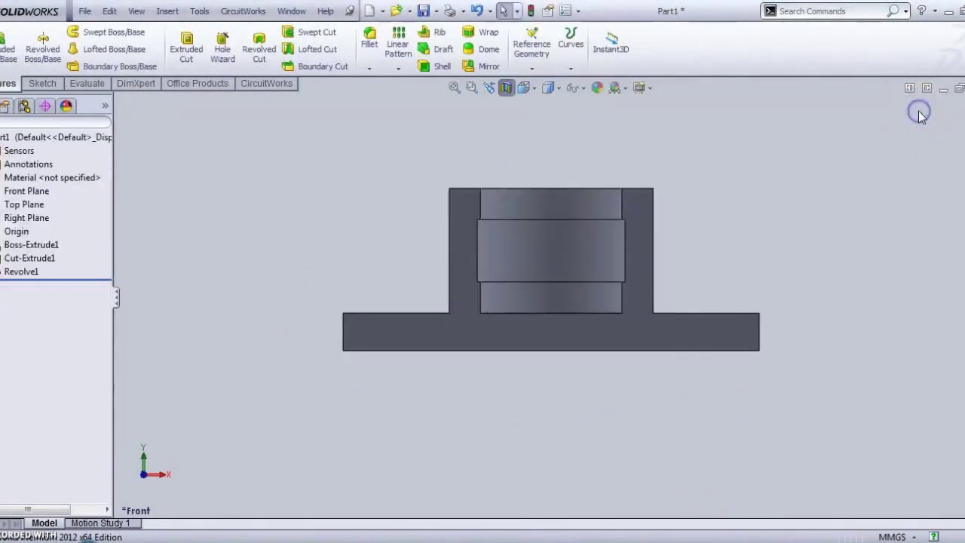
scroll(482, 344, down, 2)
Switch to the PDF drawing to check the body's details, and return to SolidWorks and turn off the section view
click(377, 538)
scroll(409, 345, down, 5)
scroll(409, 344, up, 10)
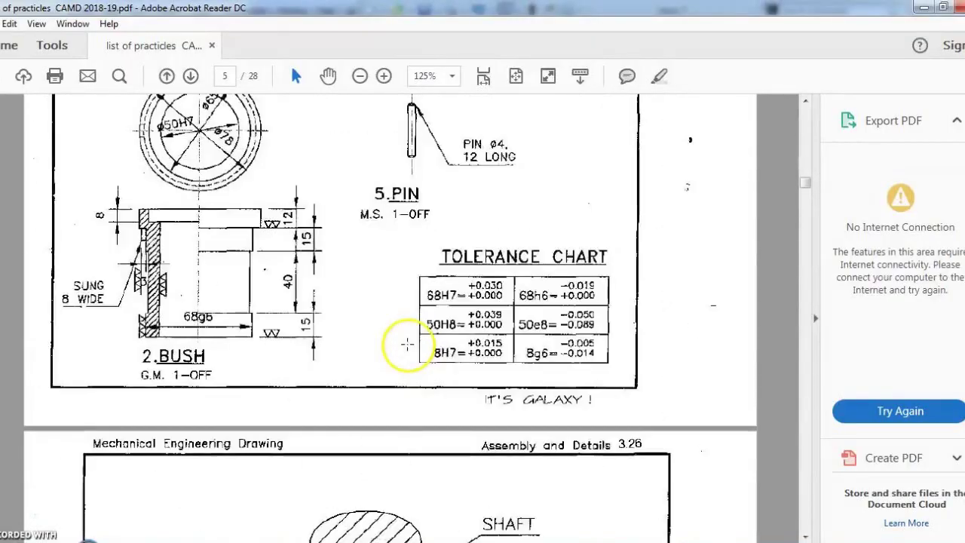
scroll(409, 339, up, 5)
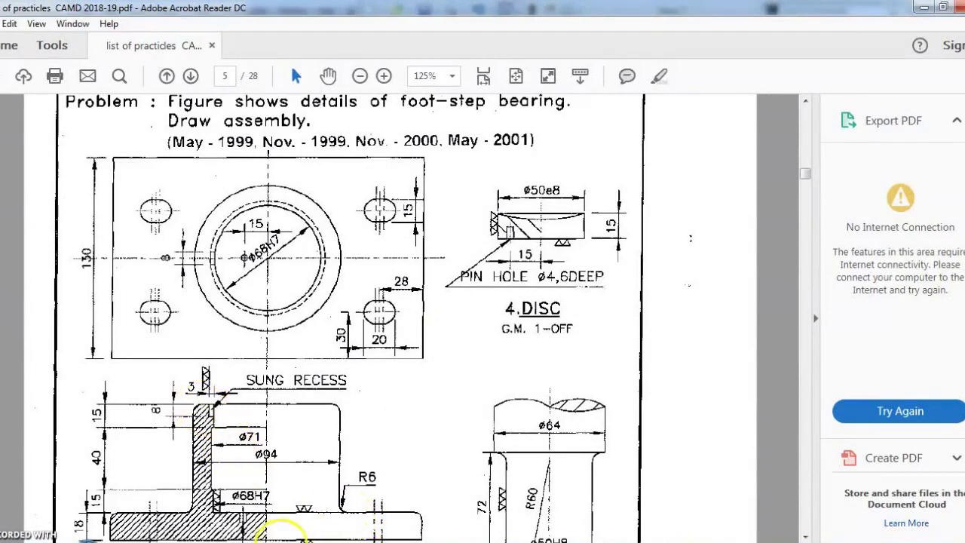
click(285, 540)
click(503, 89)
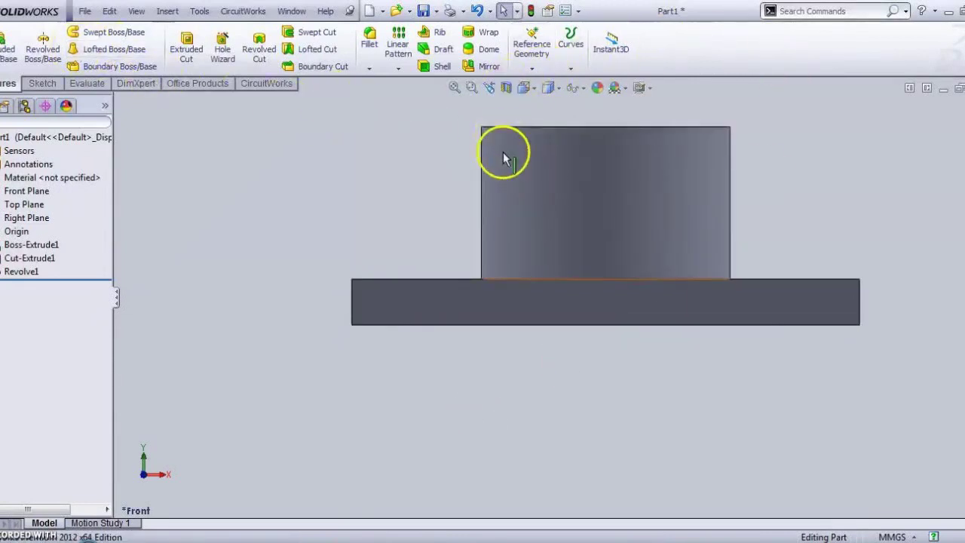
Fillet the cylinder's outer top edge and its junction edge with the base plate with a 6 mm constant radius
key(ctrl+7)
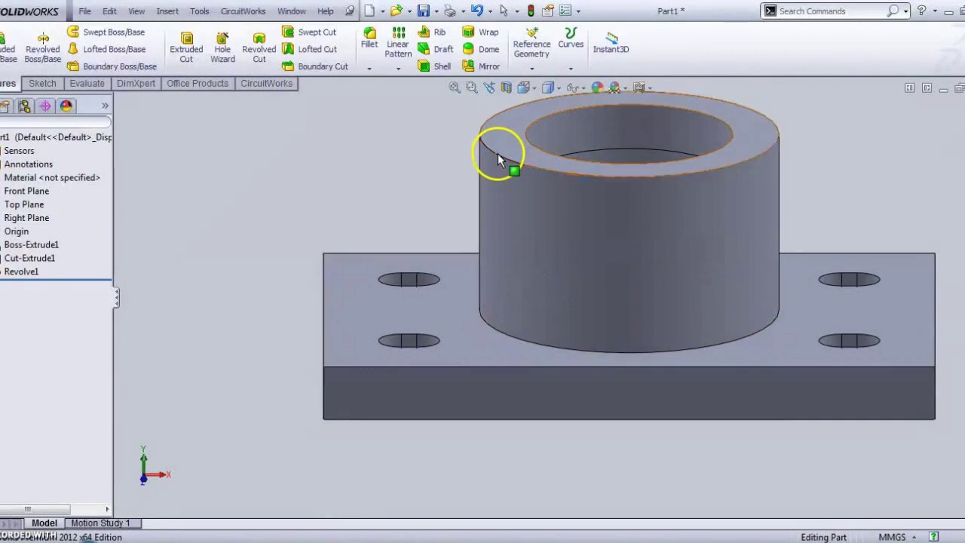
click(498, 154)
click(607, 113)
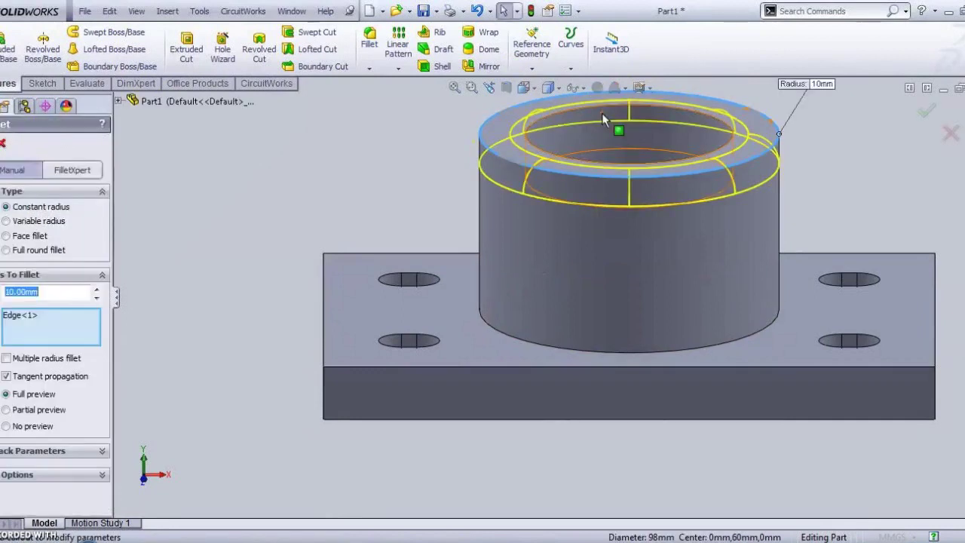
text(6)
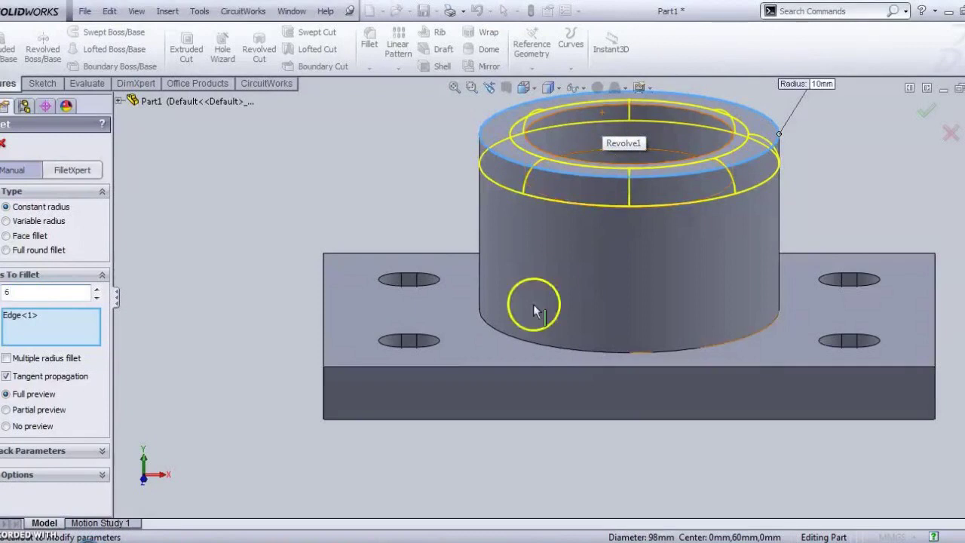
click(495, 330)
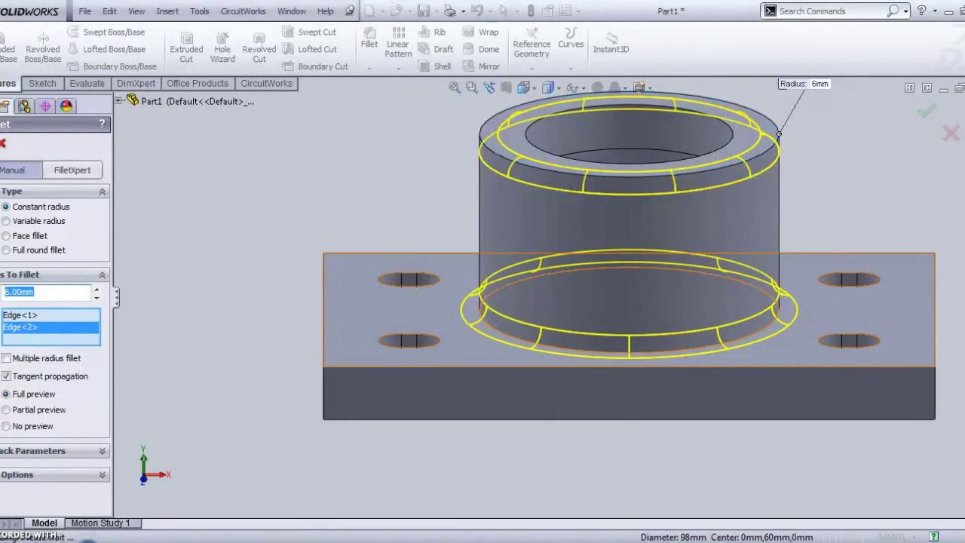
click(4, 141)
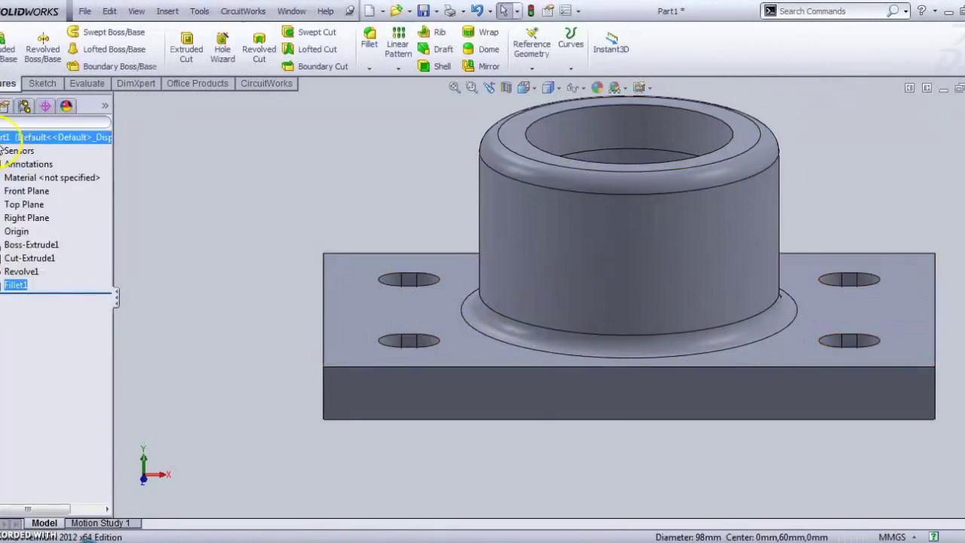
Examine the filleted body and consult the PDF drawing for the body's pin hole size, depth and position
middle_drag(517, 179, 525, 273)
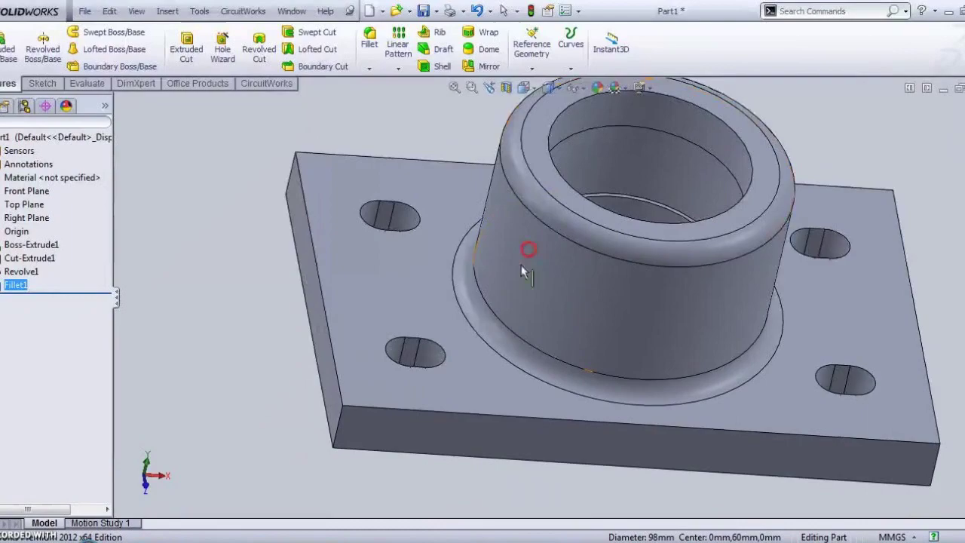
click(362, 539)
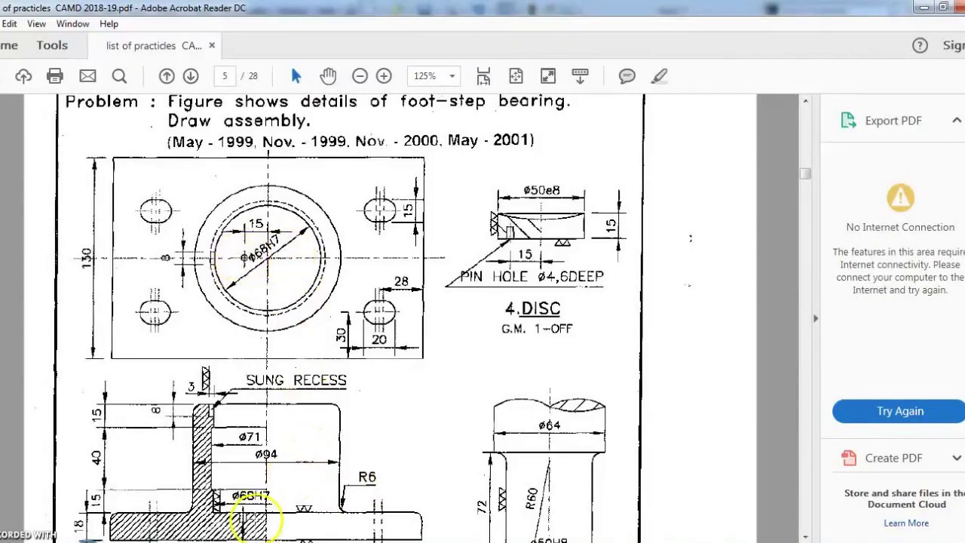
scroll(241, 519, down, 5)
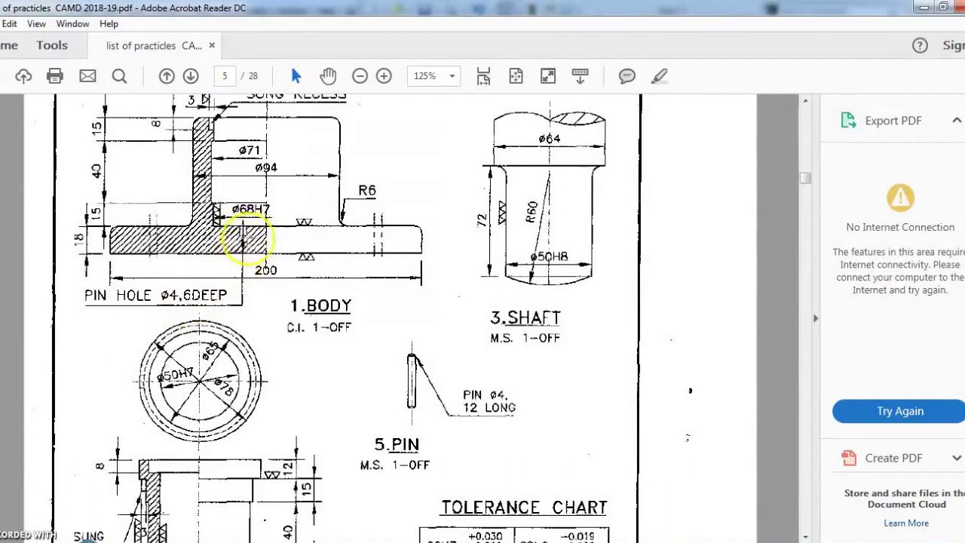
scroll(596, 289, up, 1)
click(932, 8)
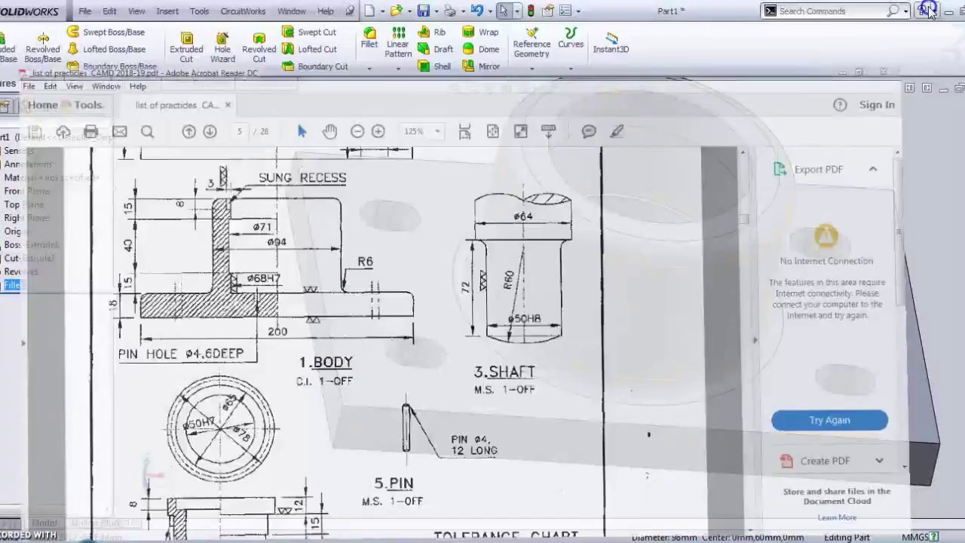
Start a sketch on the circular floor face inside the cylinder's bore, viewed from the top
key(ctrl+5)
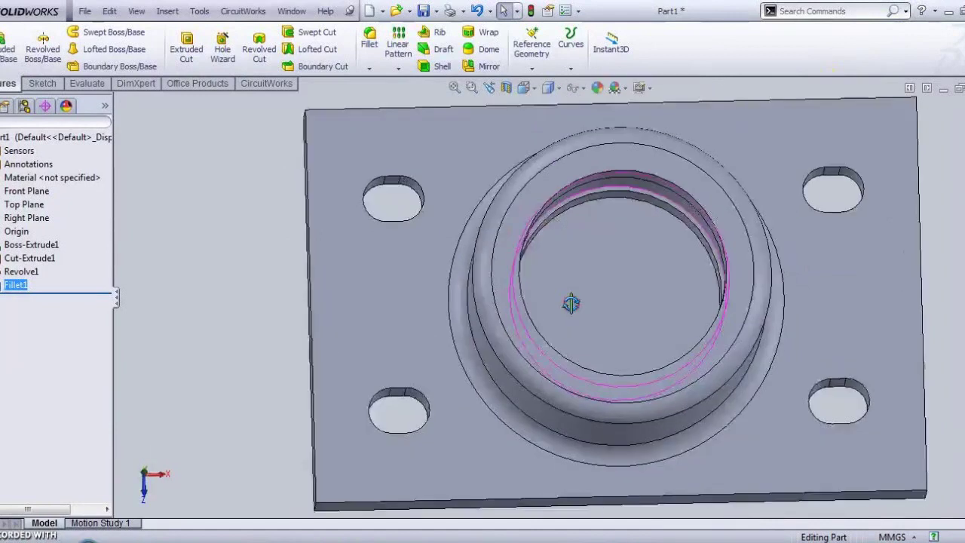
click(581, 270)
click(625, 226)
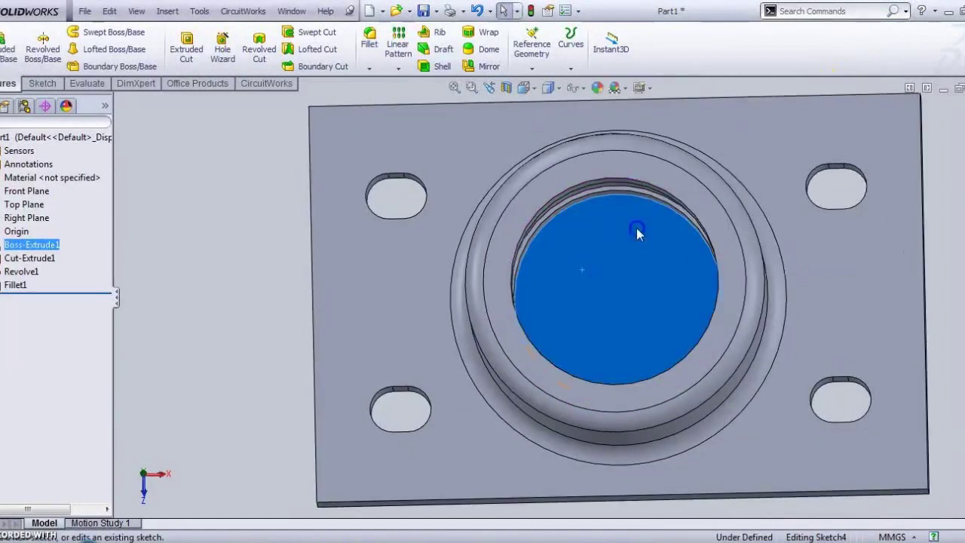
click(535, 89)
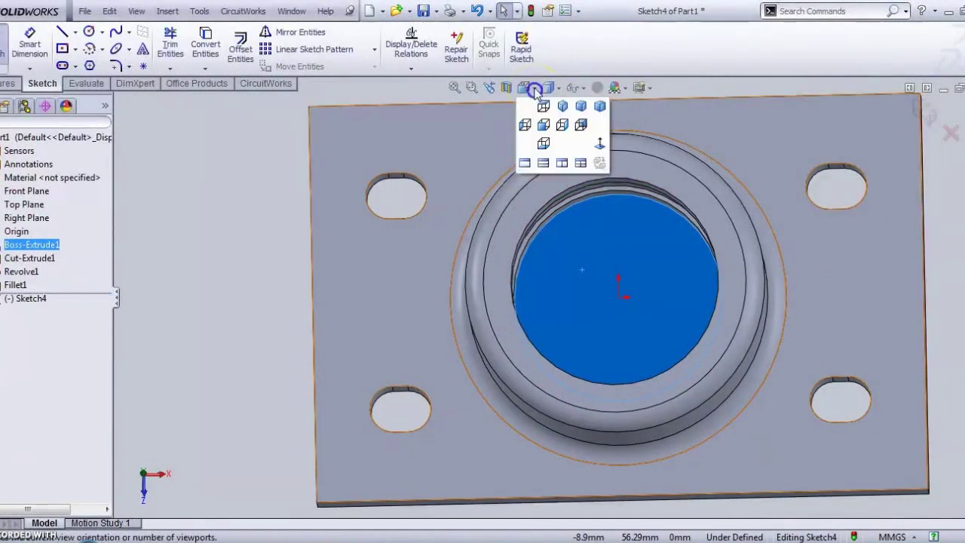
click(577, 129)
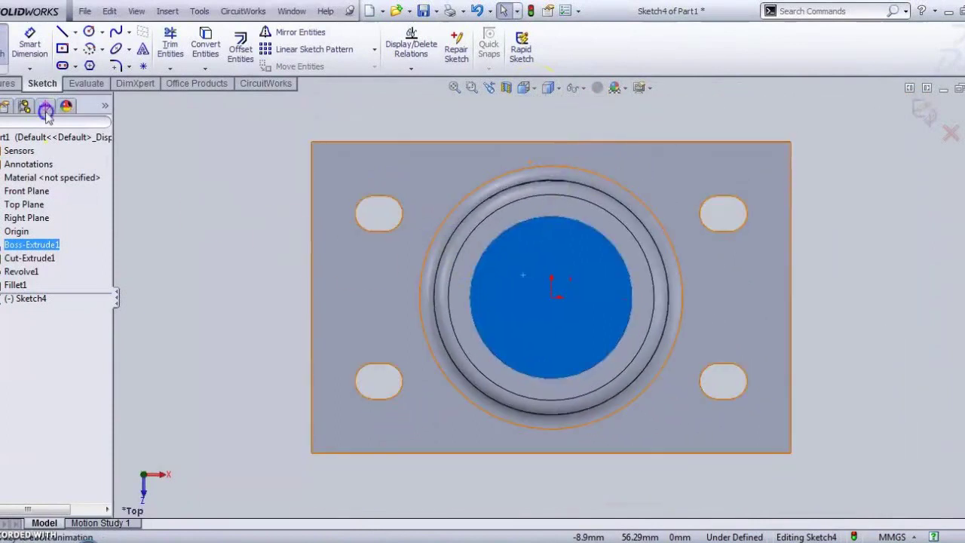
Sketch a circle of about 4.66 mm radius on the bore floor, left of the origin and horizontally aligned with it
click(88, 34)
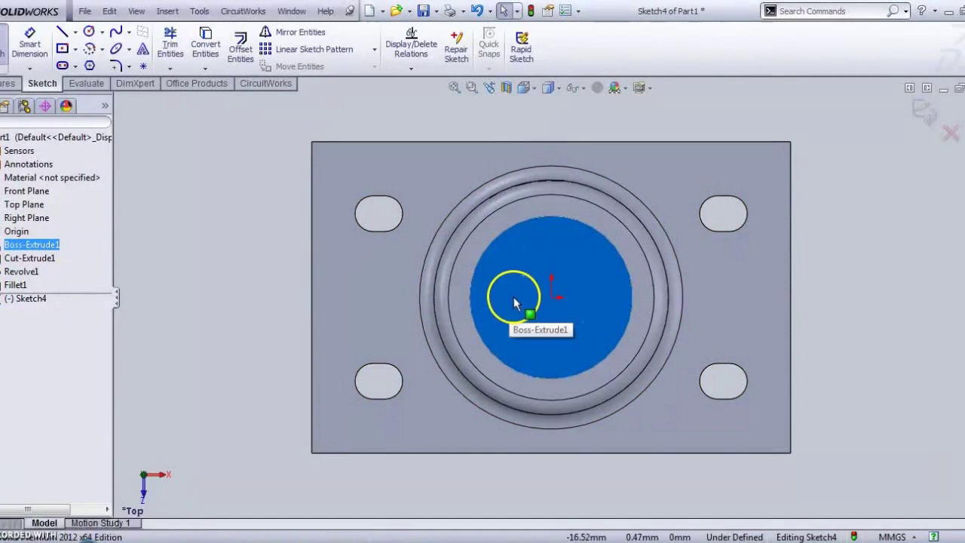
scroll(515, 301, down, 3)
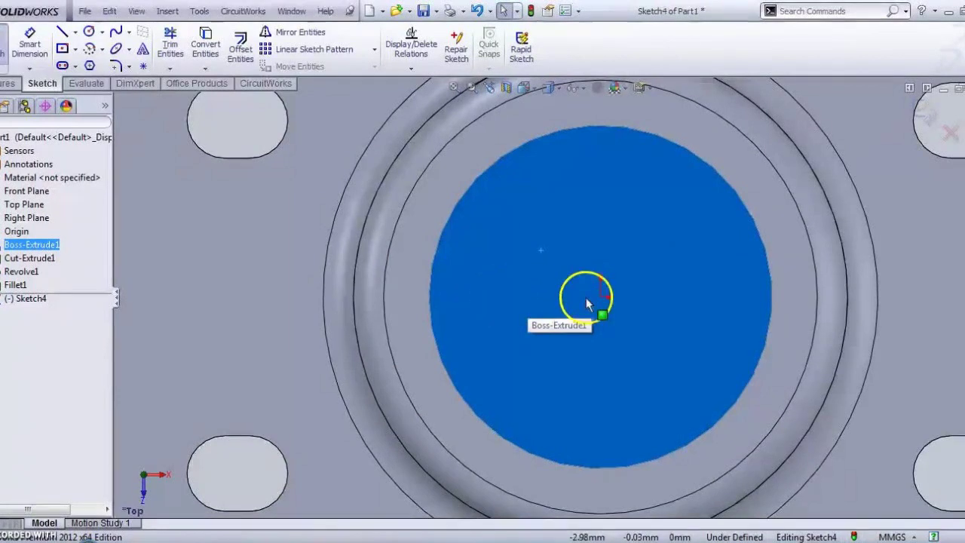
key(c)
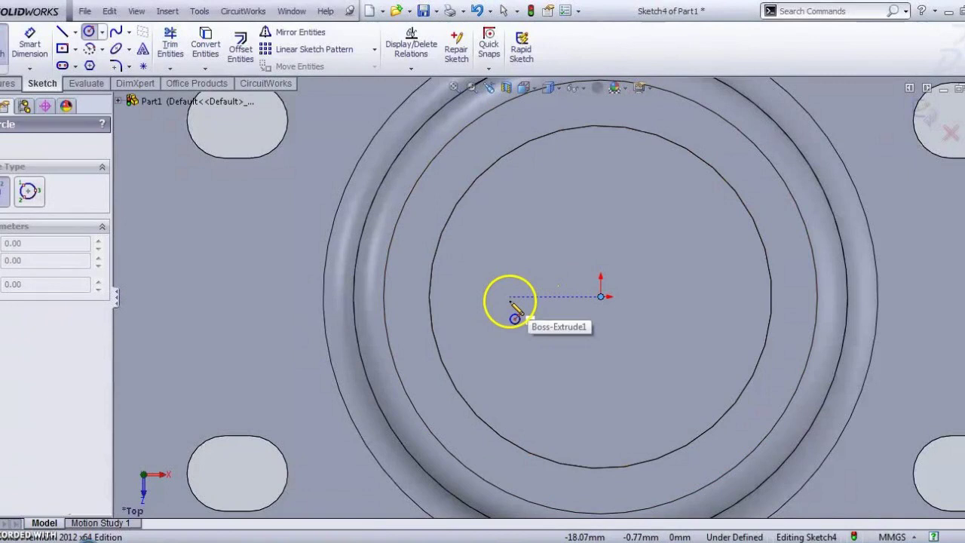
click(498, 297)
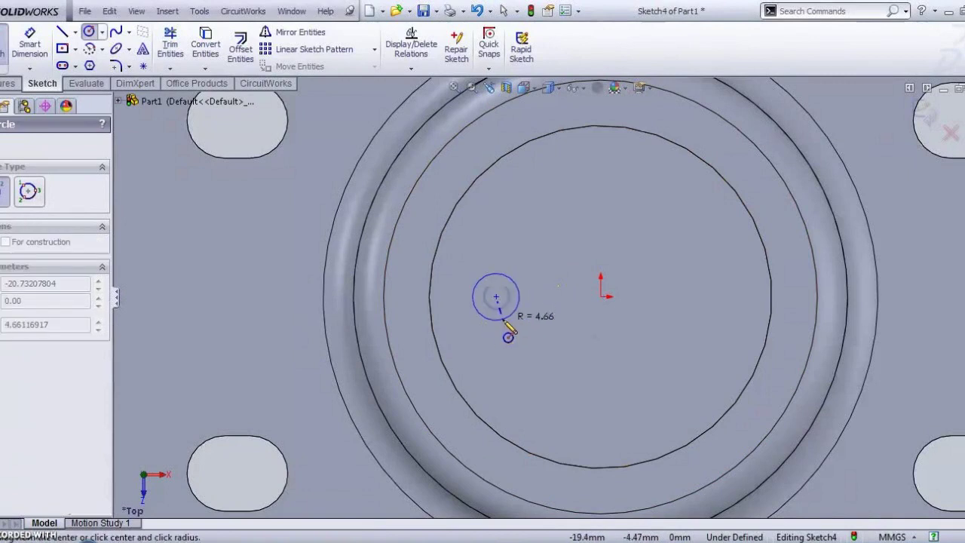
click(504, 317)
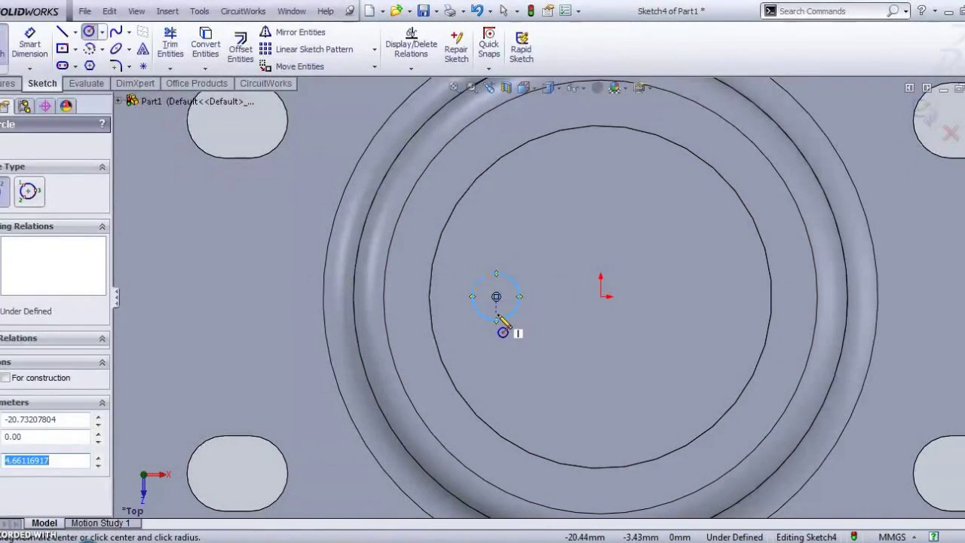
key(Escape)
Dimension the pin hole circle's diameter as 4 mm
click(29, 43)
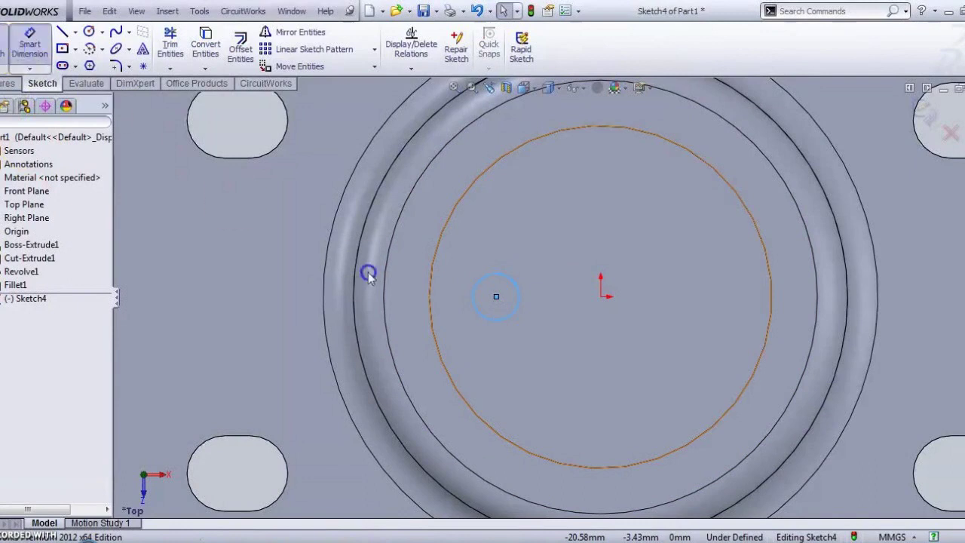
click(481, 277)
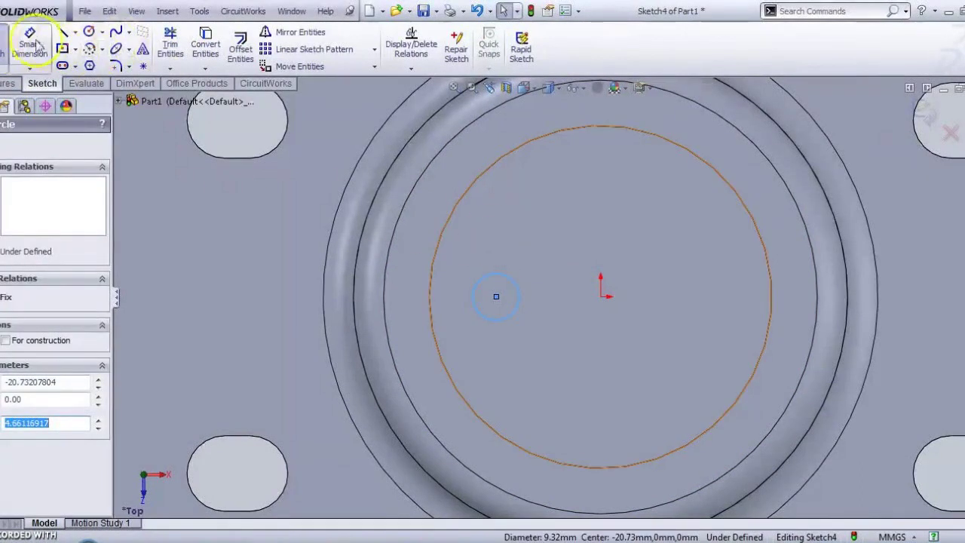
click(30, 43)
click(513, 287)
click(510, 271)
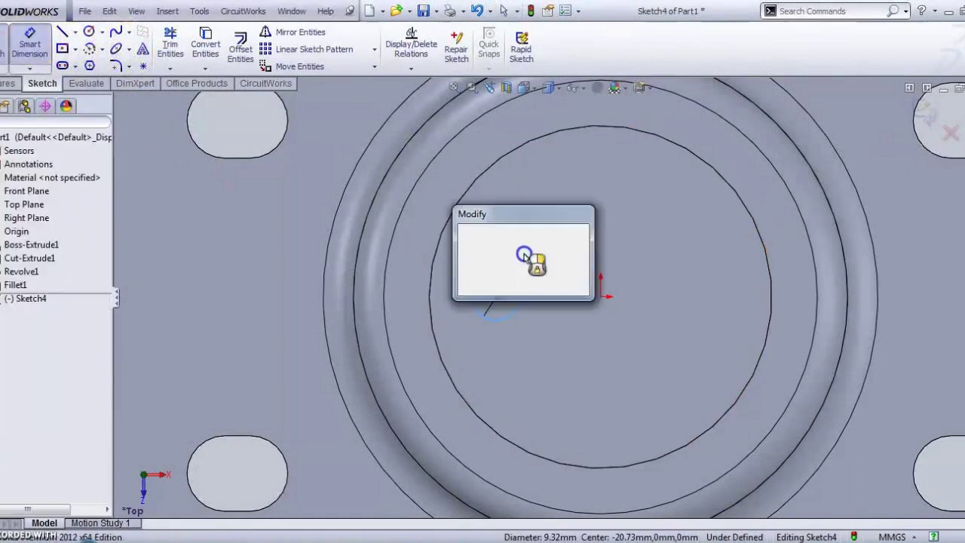
text(4mm)
key(Return)
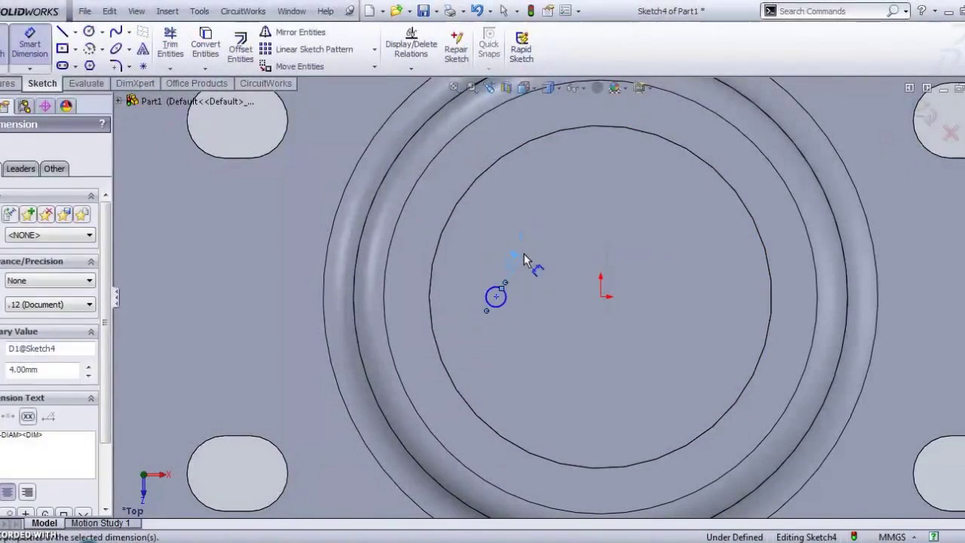
Dimension the horizontal distance from the circle's centre to the origin as 15 mm
scroll(499, 300, down, 5)
click(517, 324)
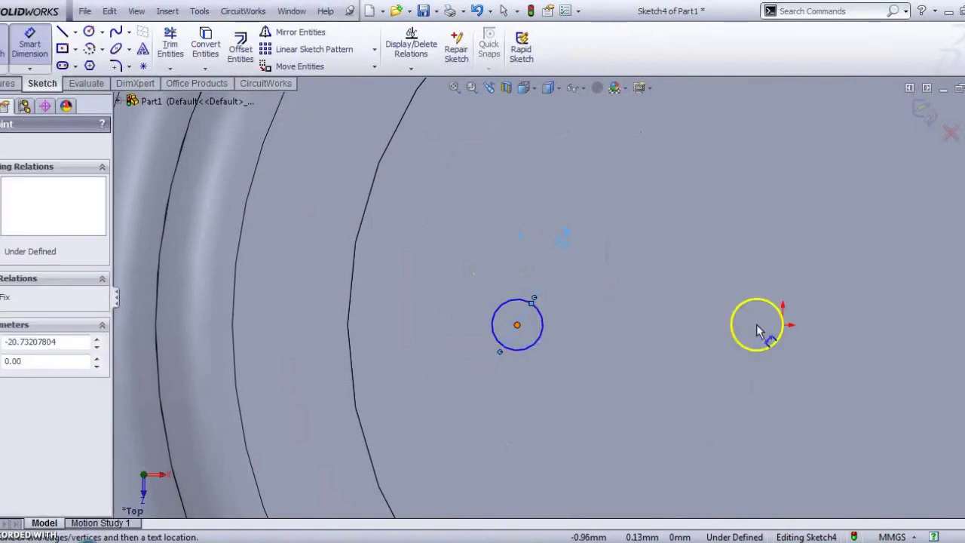
click(783, 325)
click(640, 388)
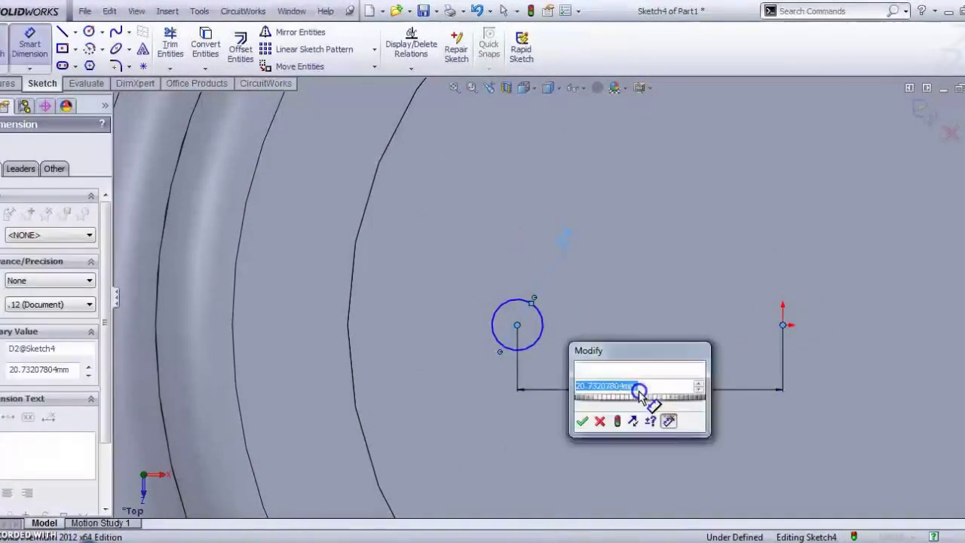
text(15)
key(Return)
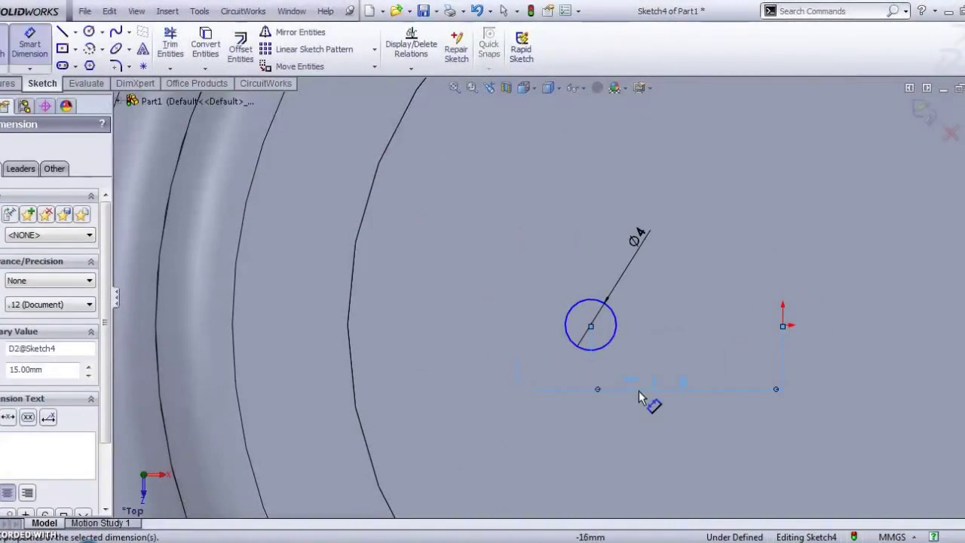
Exit the sketch and cut the pin hole circle blind into the bore floor to a depth of 6 mm
click(921, 109)
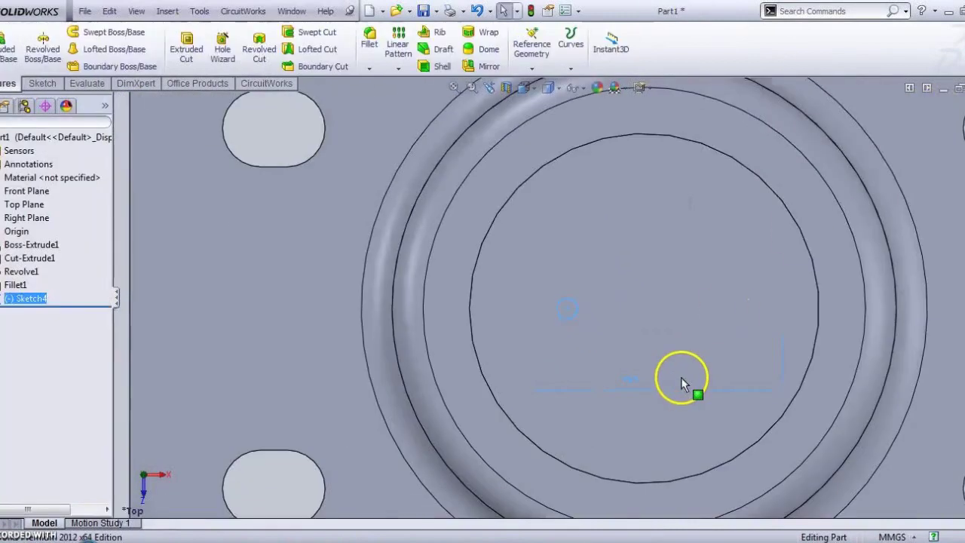
click(186, 45)
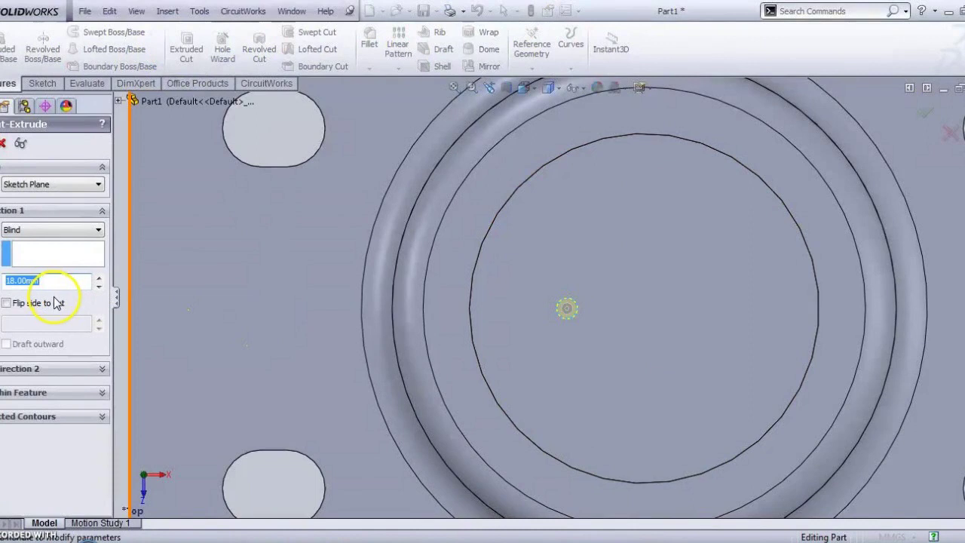
text(6)
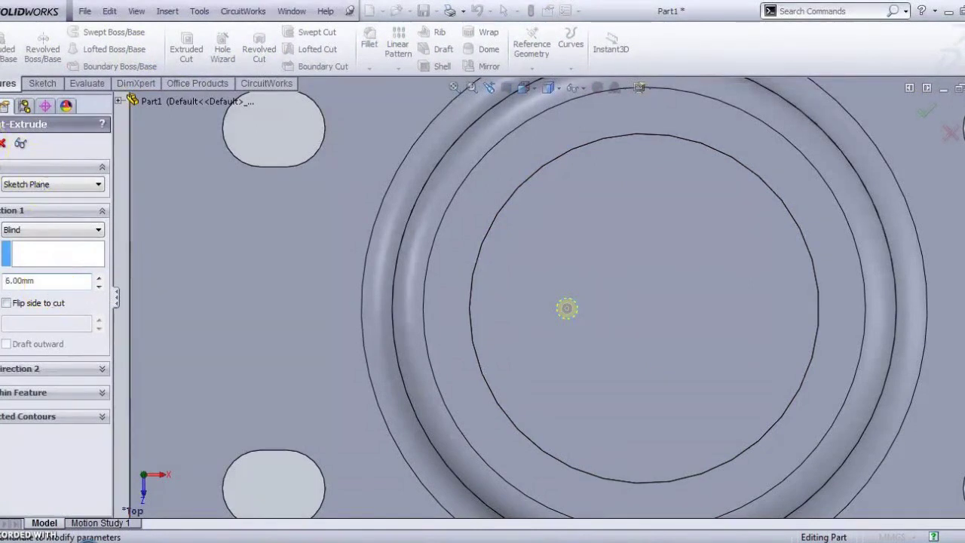
click(2, 140)
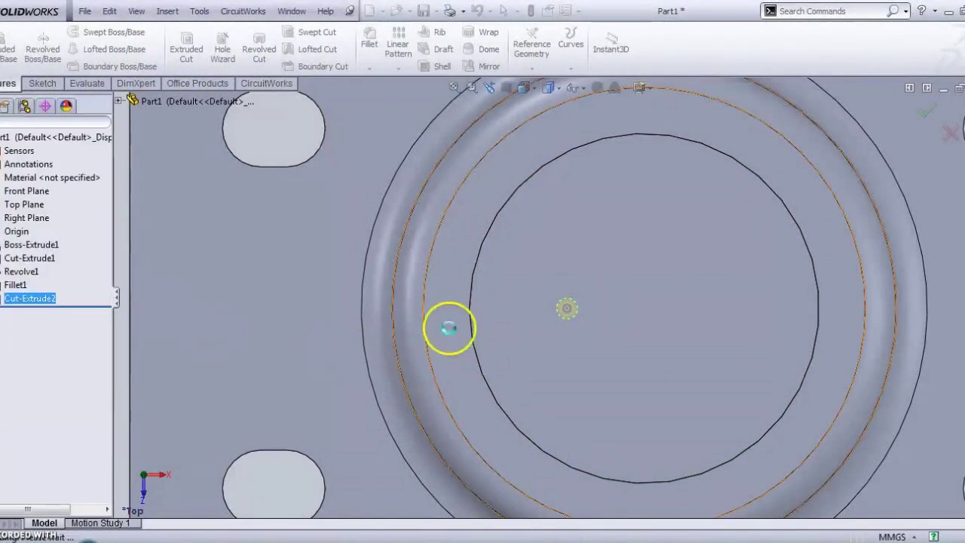
Inspect the bore and pin hole in a section view through the Front Plane, leaving the section view unapplied
click(506, 89)
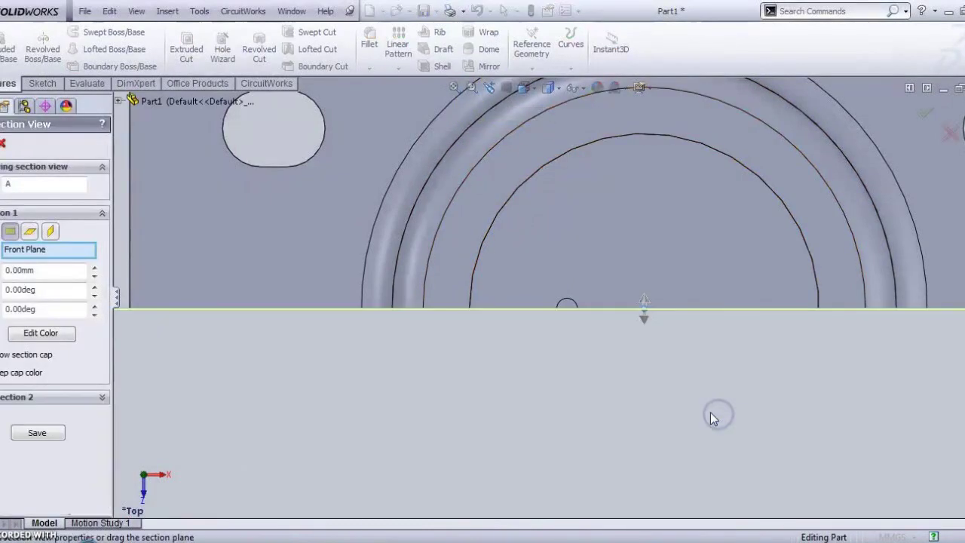
middle_drag(700, 400, 724, 376)
scroll(656, 215, up, 5)
click(949, 133)
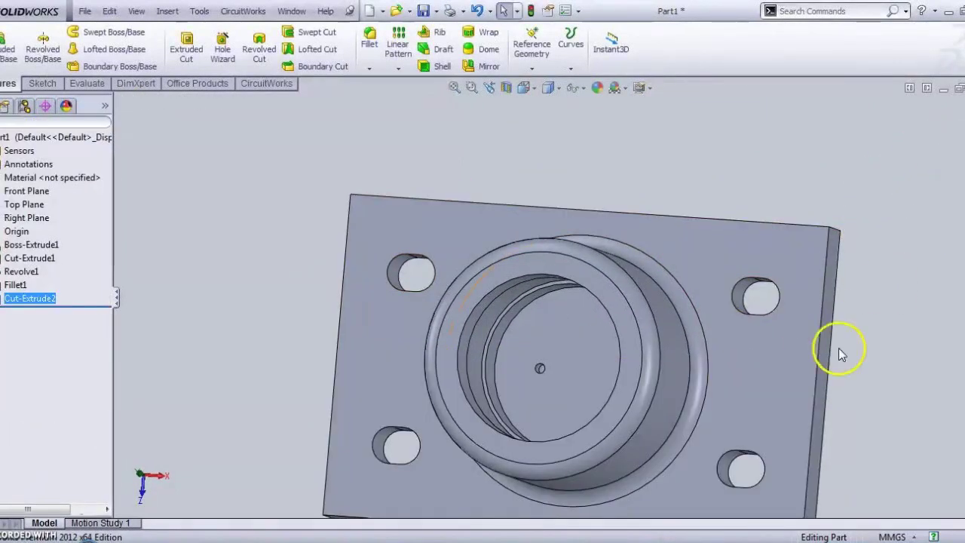
Fillet the two 130 mm upper edges at the short ends of the base plate with a 6 mm constant radius
middle_drag(834, 286, 812, 182)
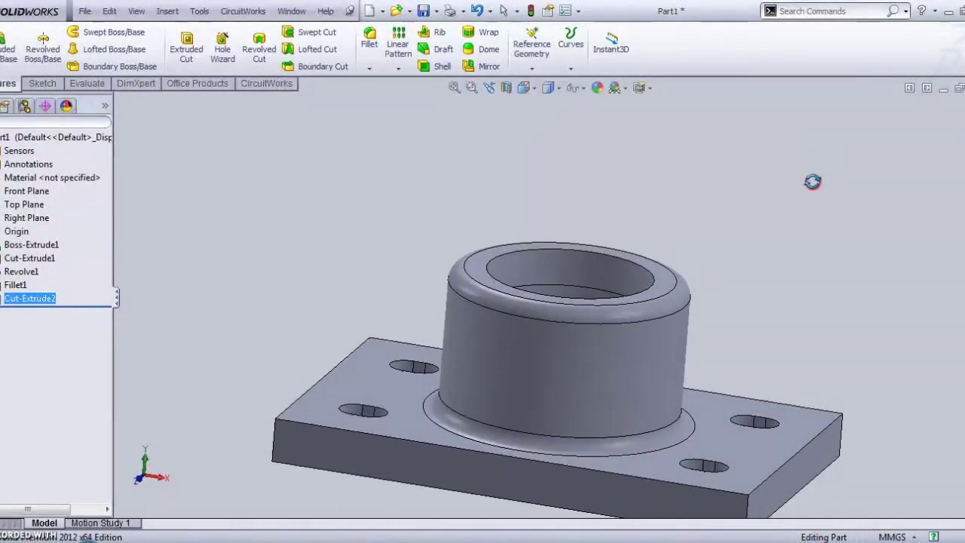
middle_drag(812, 181, 839, 231)
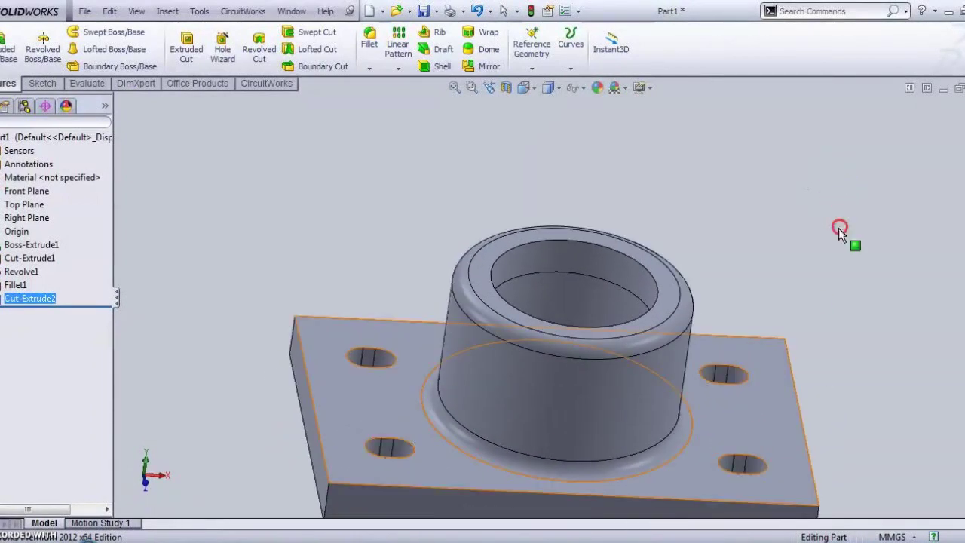
click(315, 405)
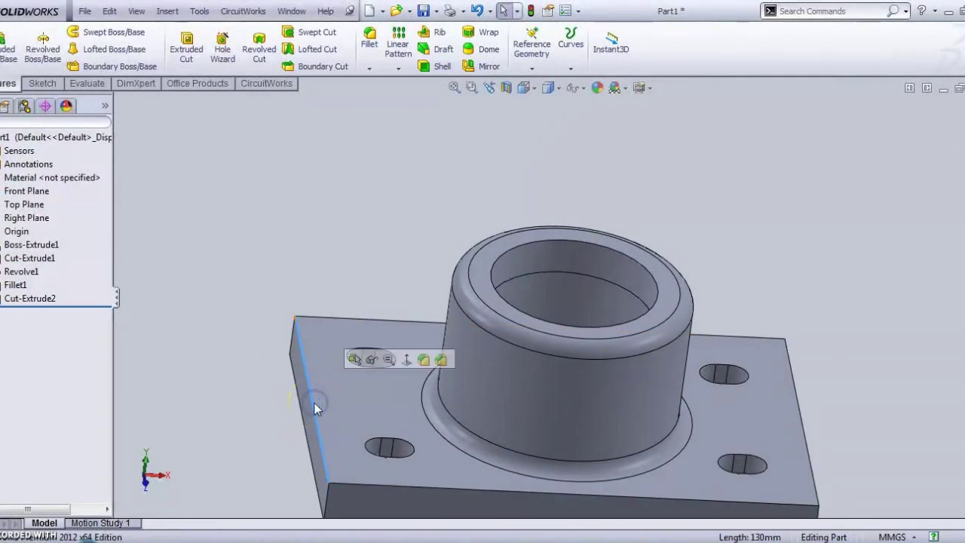
click(424, 361)
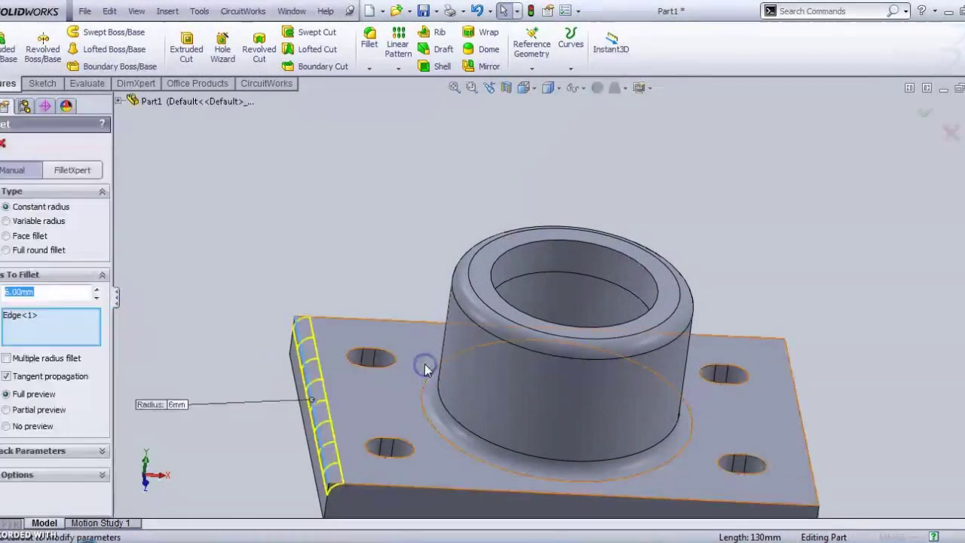
text(3)
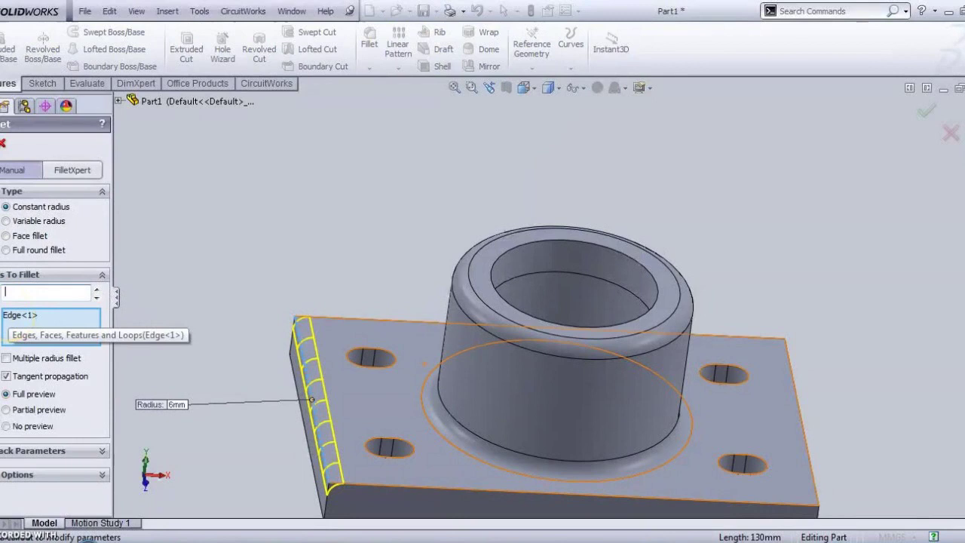
text(6.00mm)
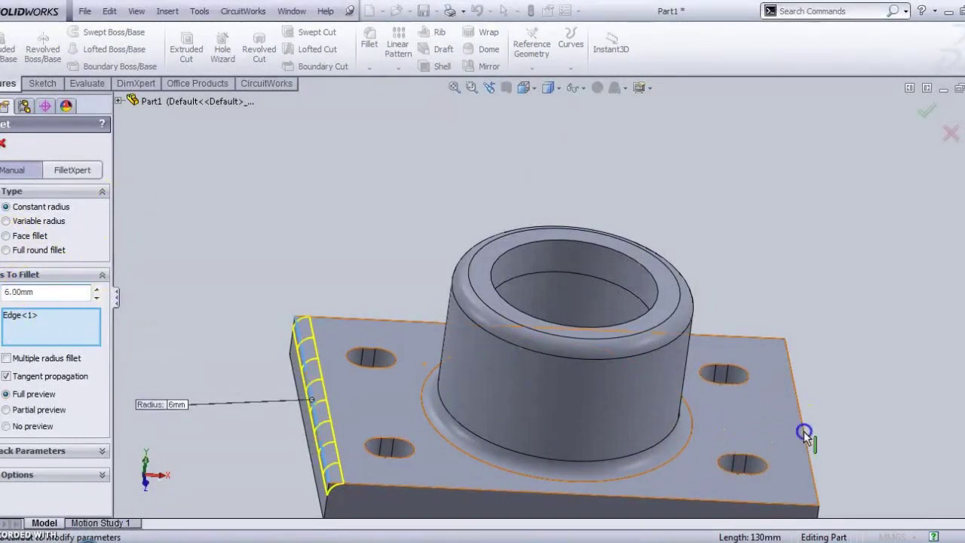
click(803, 433)
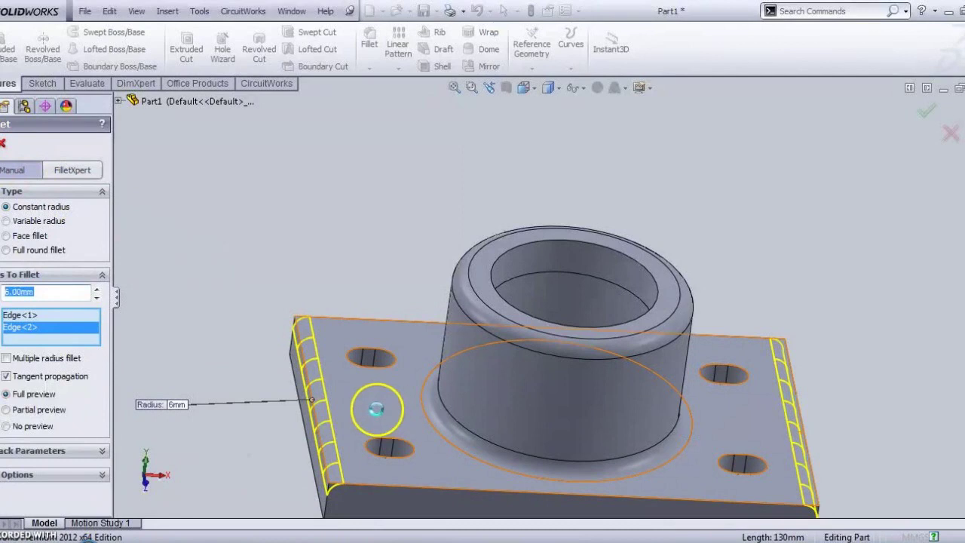
right_click(383, 380)
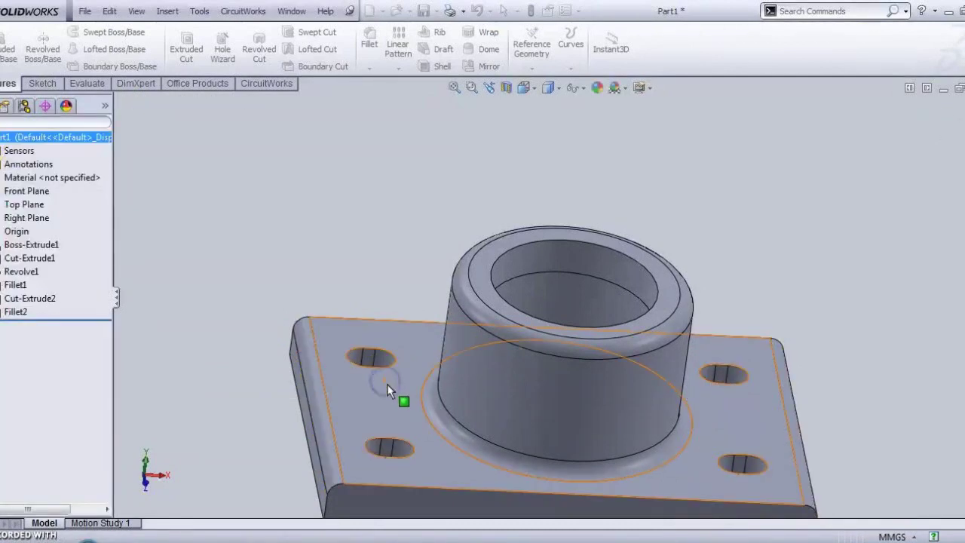
Edit the base plate's end-edge fillet and set its radius to 3 mm
middle_drag(657, 459, 650, 388)
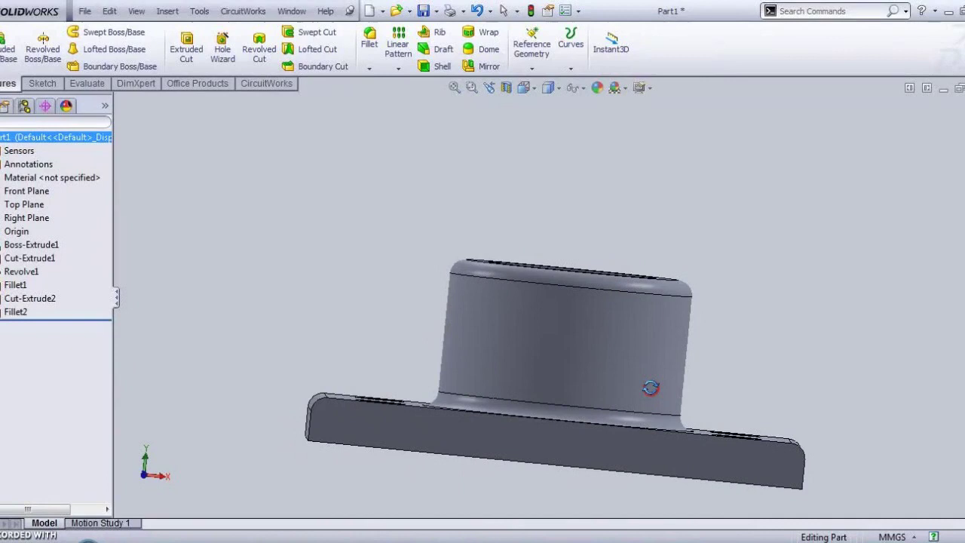
key(ctrl+7)
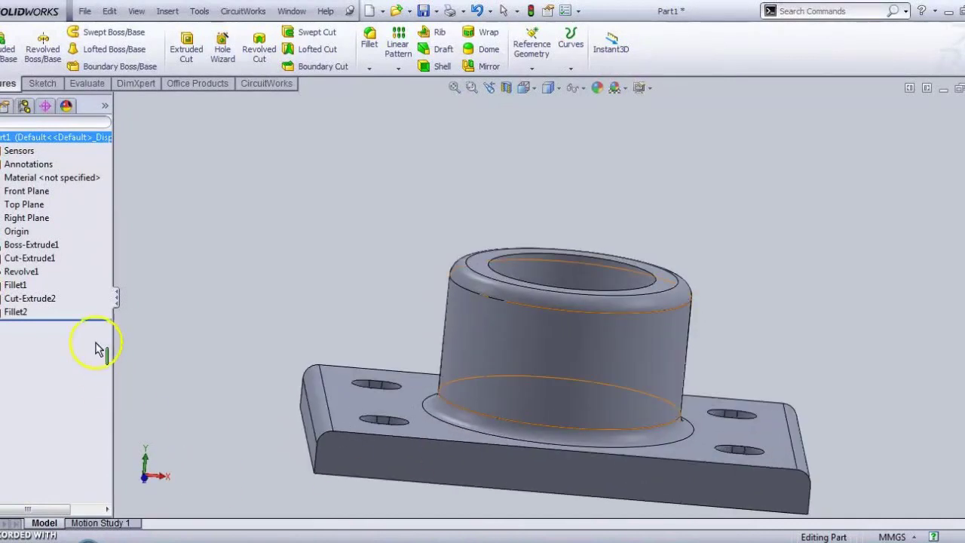
click(29, 313)
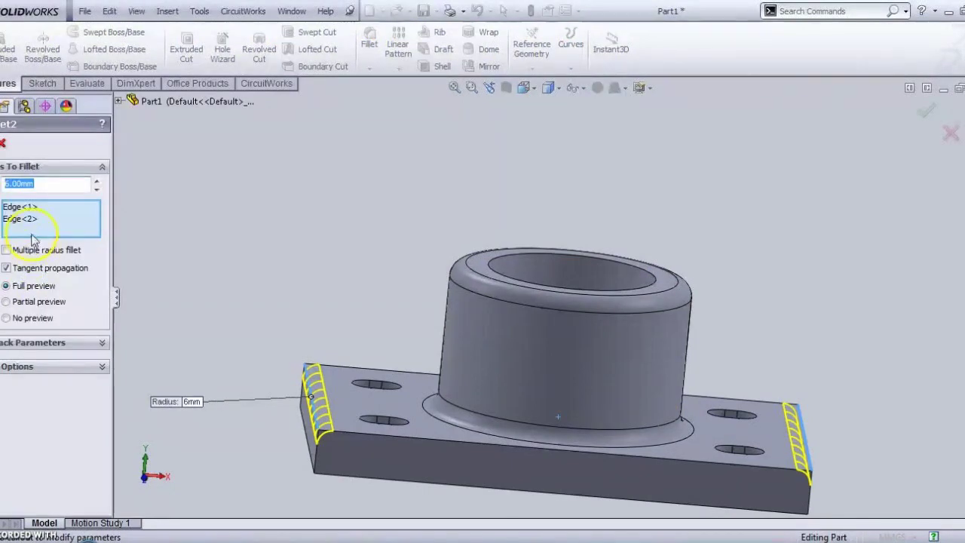
text(3)
key(Return)
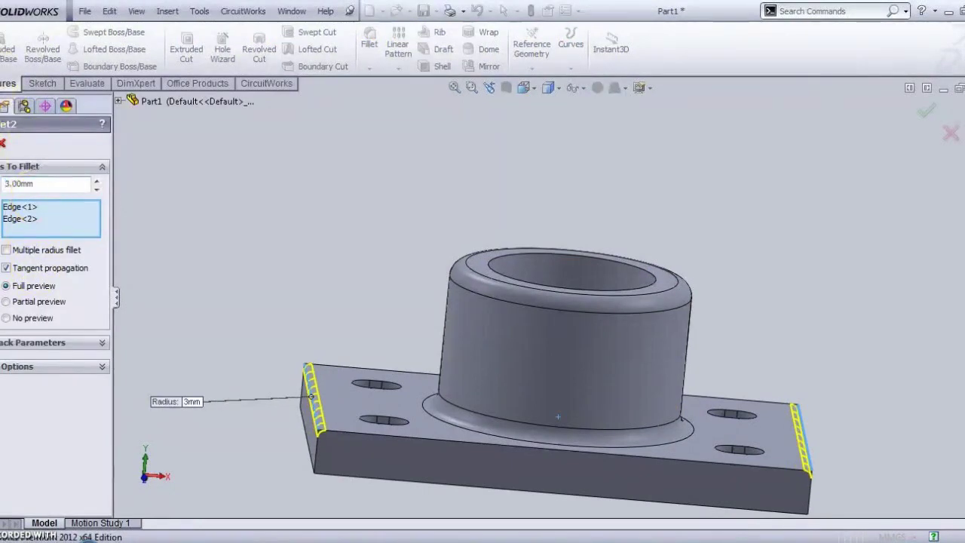
middle_drag(323, 409, 543, 412)
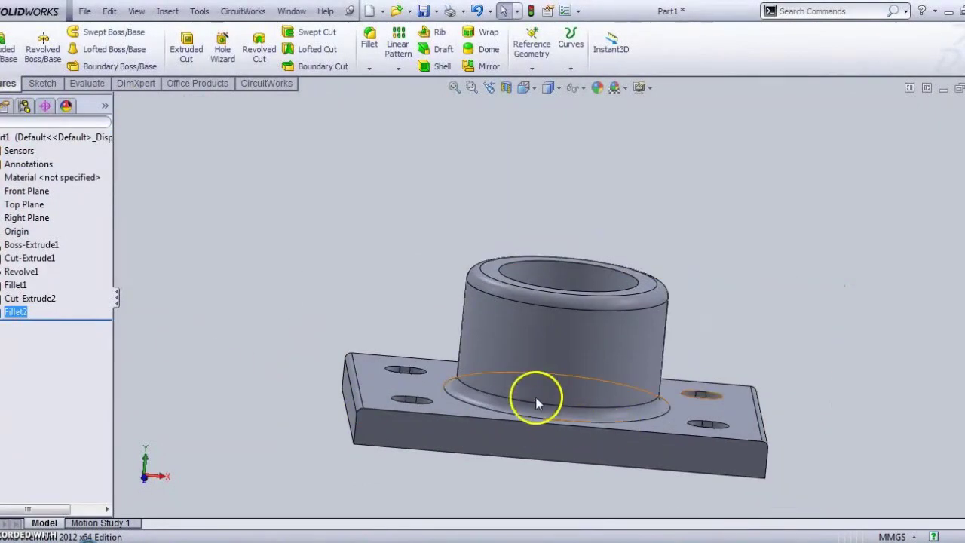
middle_drag(481, 286, 480, 380)
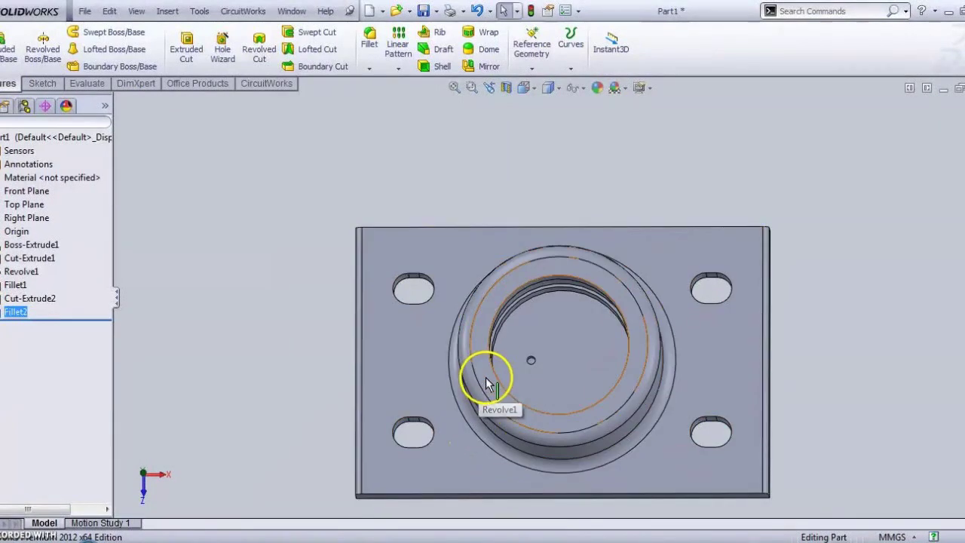